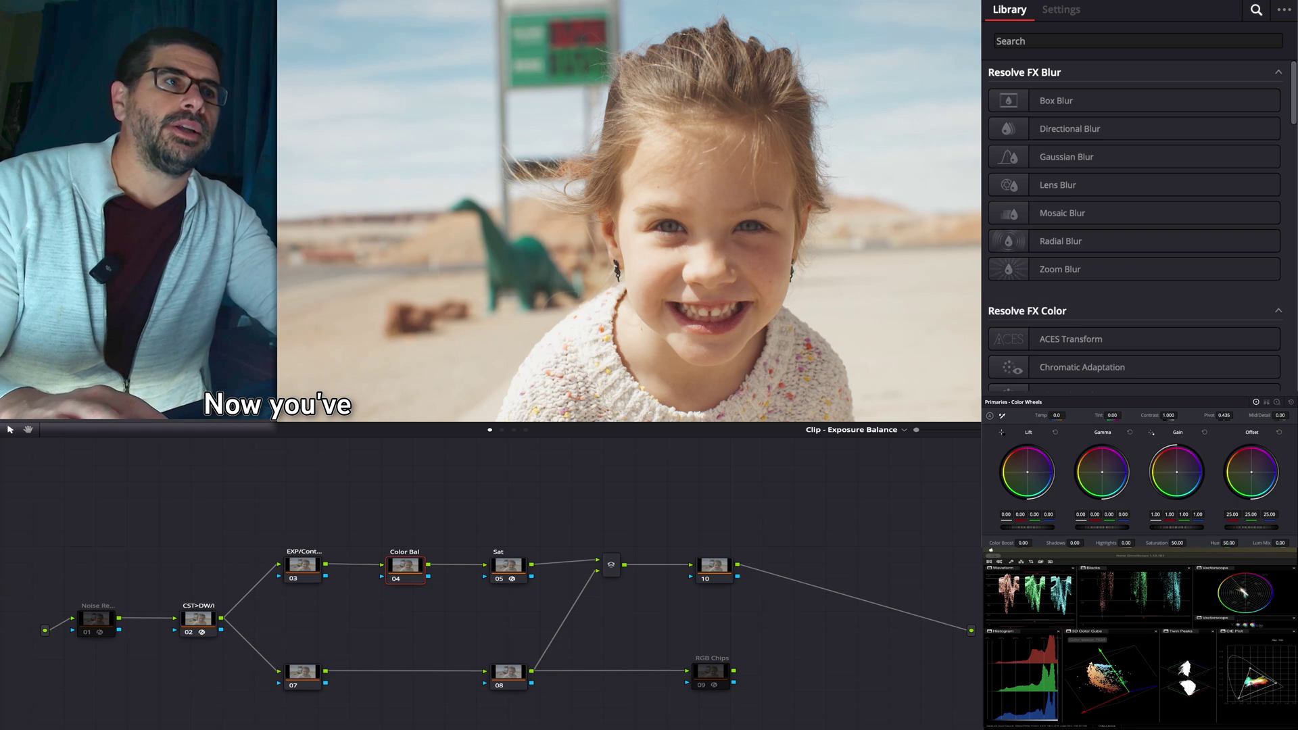
Set the gamma of the Color Bal node (04) to Linear.
{"action": "right_click", "coordinate": [397, 574]}
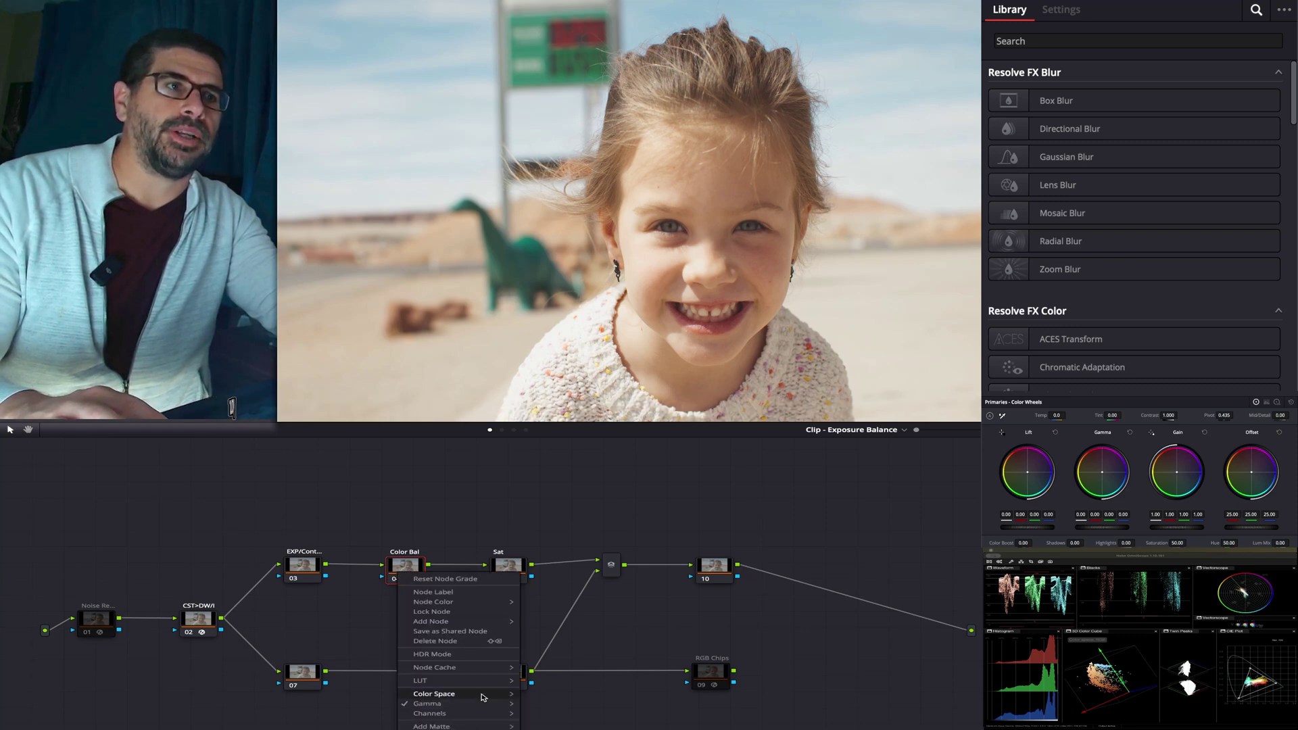
{"action": "mouse_move", "coordinate": [490, 703]}
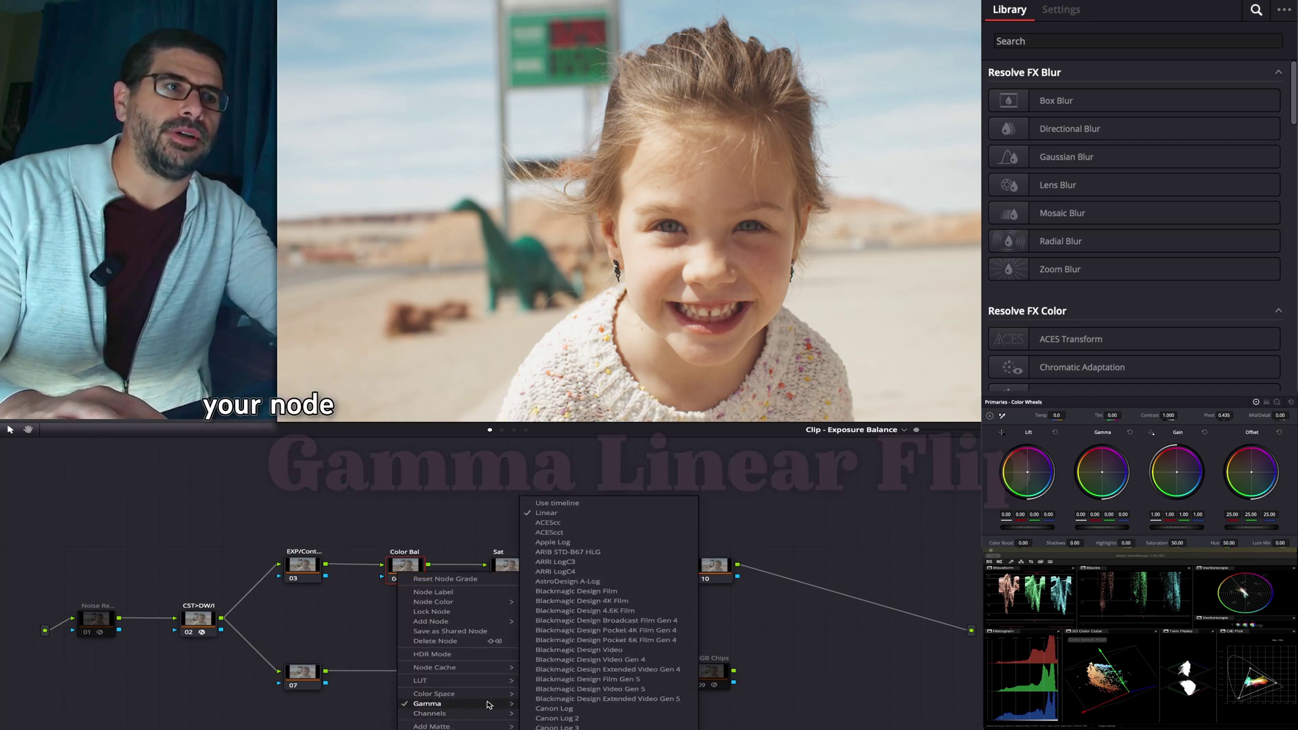
{"action": "left_click", "coordinate": [634, 514]}
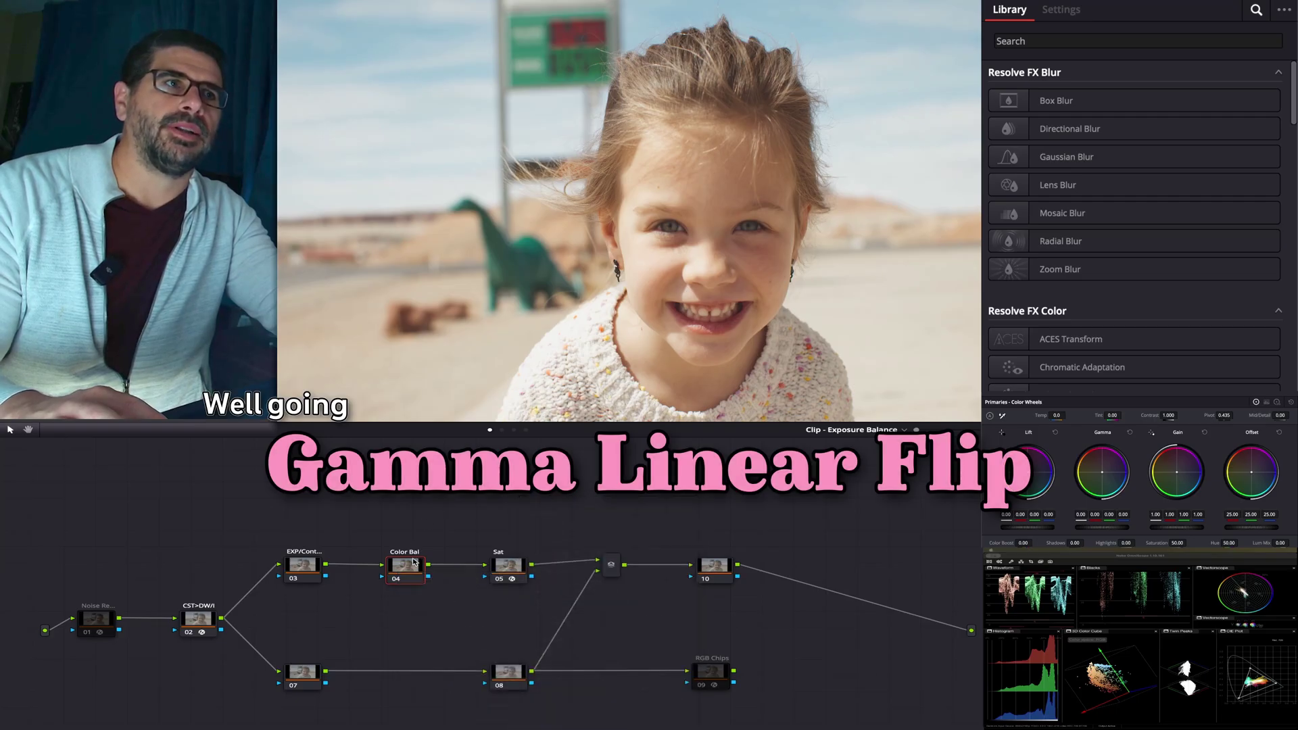
{"action": "right_click", "coordinate": [414, 567]}
{"action": "mouse_move", "coordinate": [473, 696]}
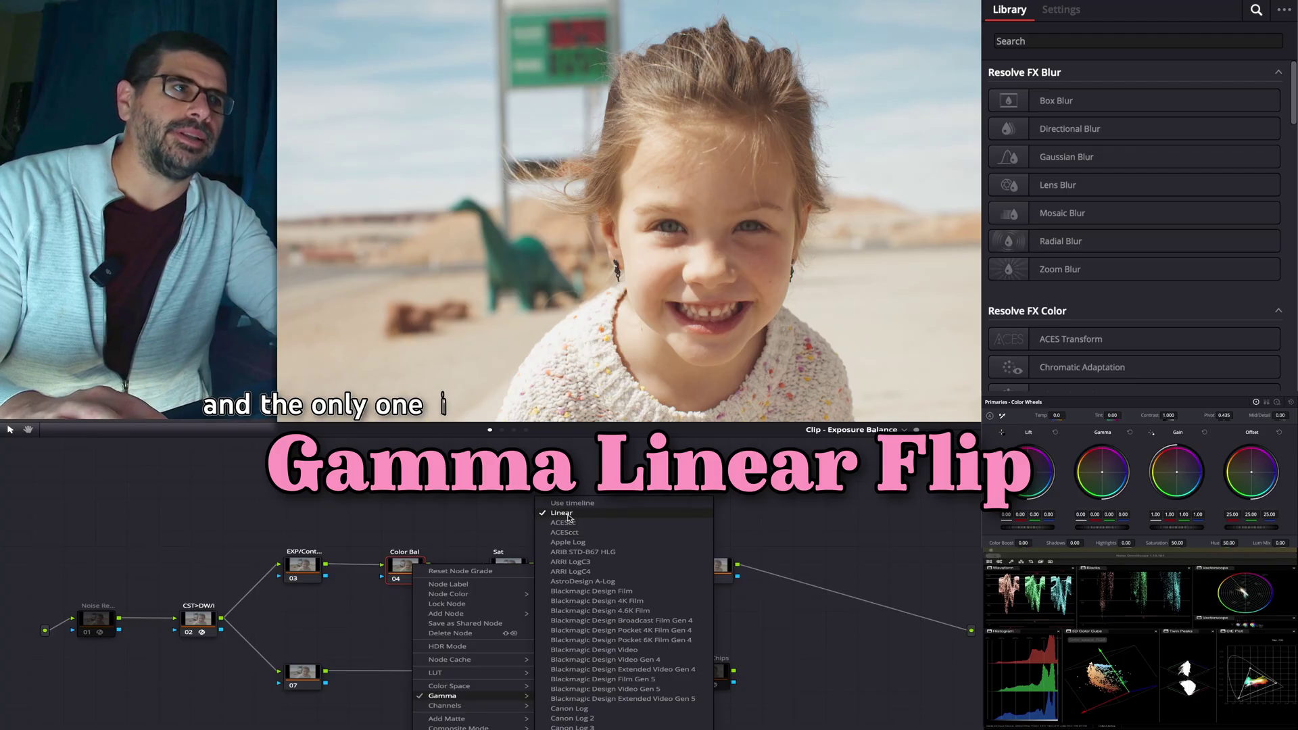
{"action": "left_click", "coordinate": [568, 514]}
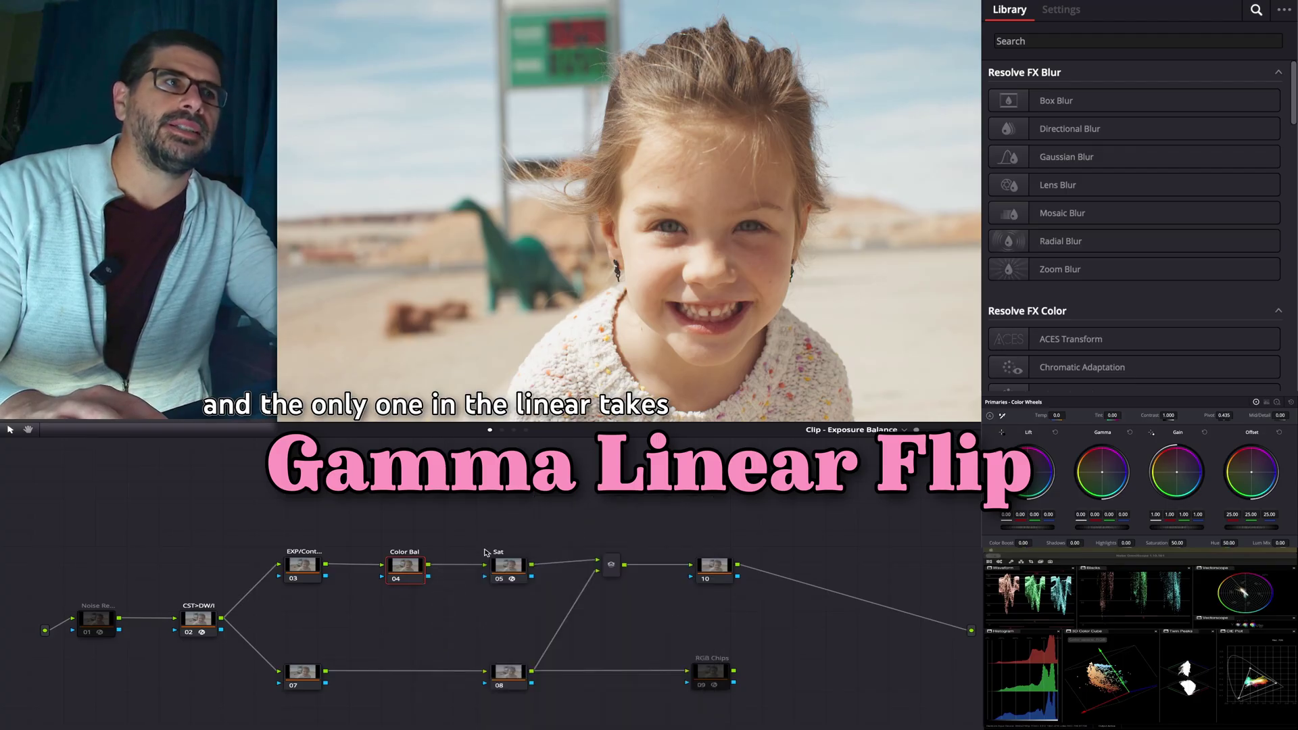
Change the Color Bal node's gamma to Use timeline and check which gamma option is active.
{"action": "right_click", "coordinate": [410, 573]}
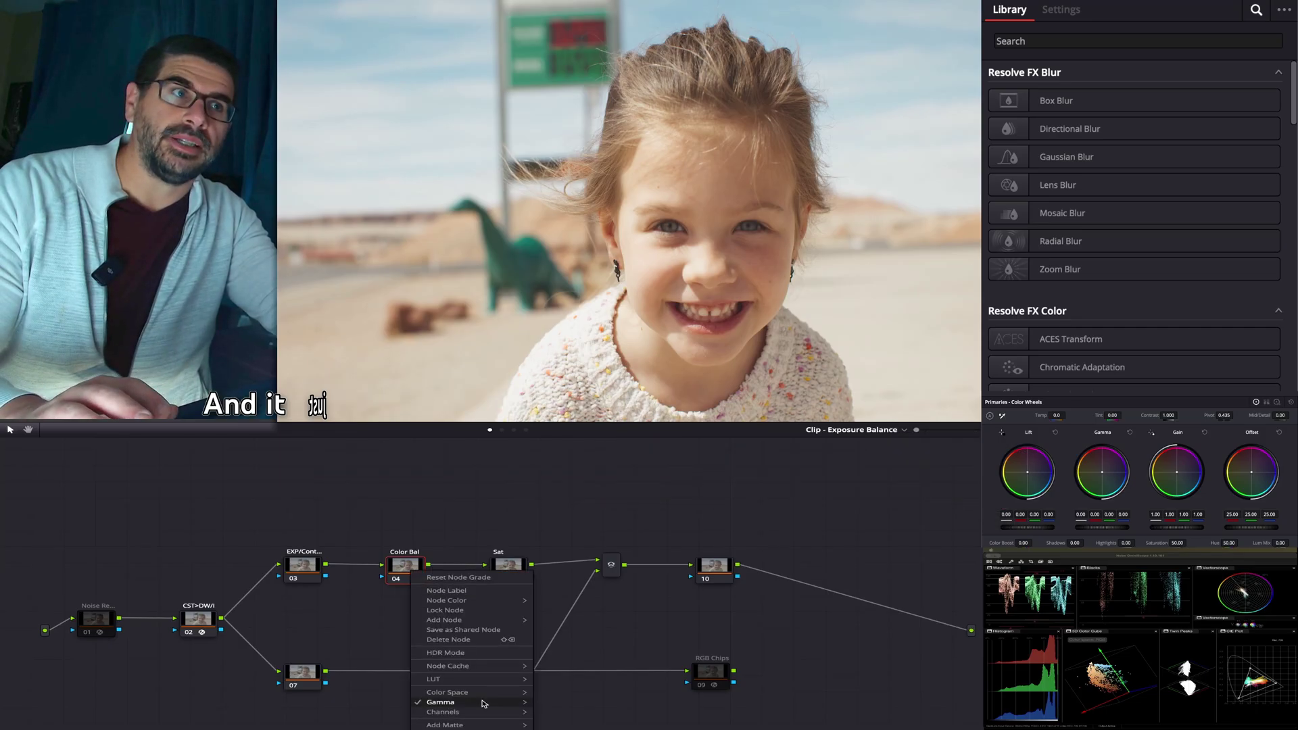
{"action": "mouse_move", "coordinate": [484, 704]}
{"action": "left_click", "coordinate": [586, 505]}
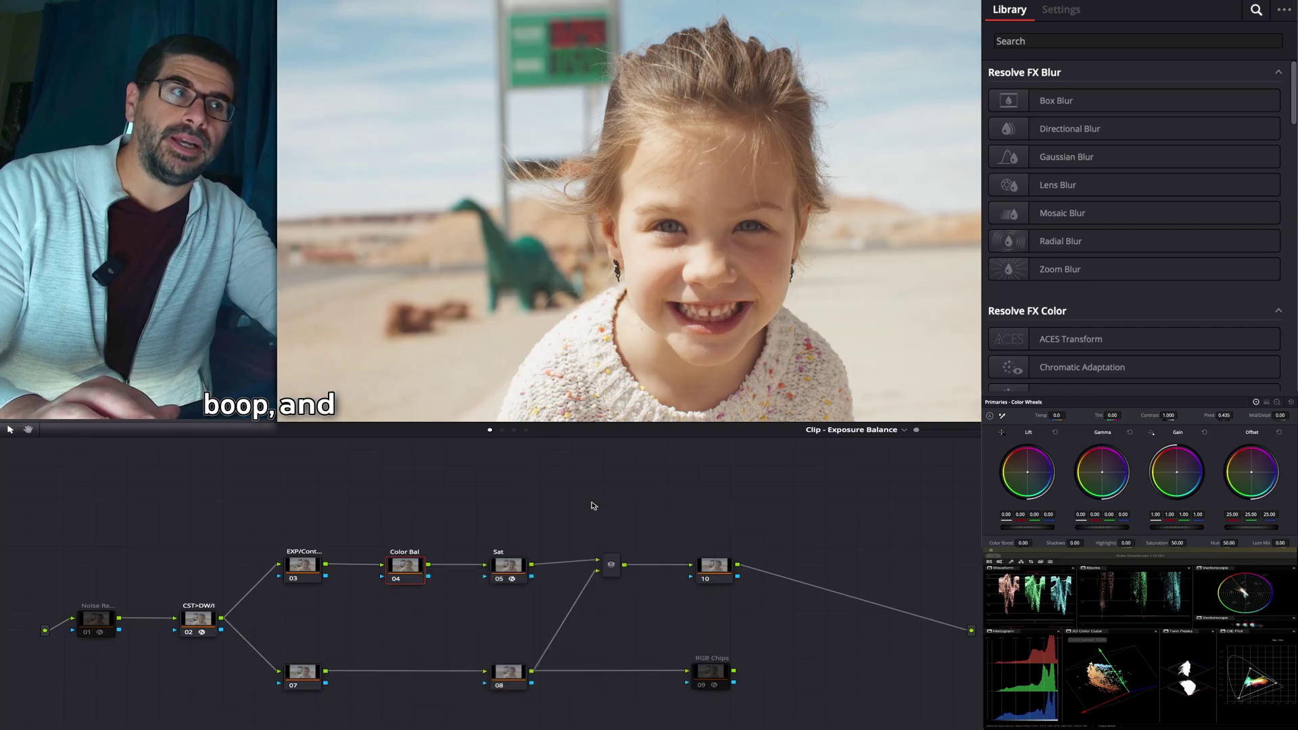
{"action": "right_click", "coordinate": [399, 572]}
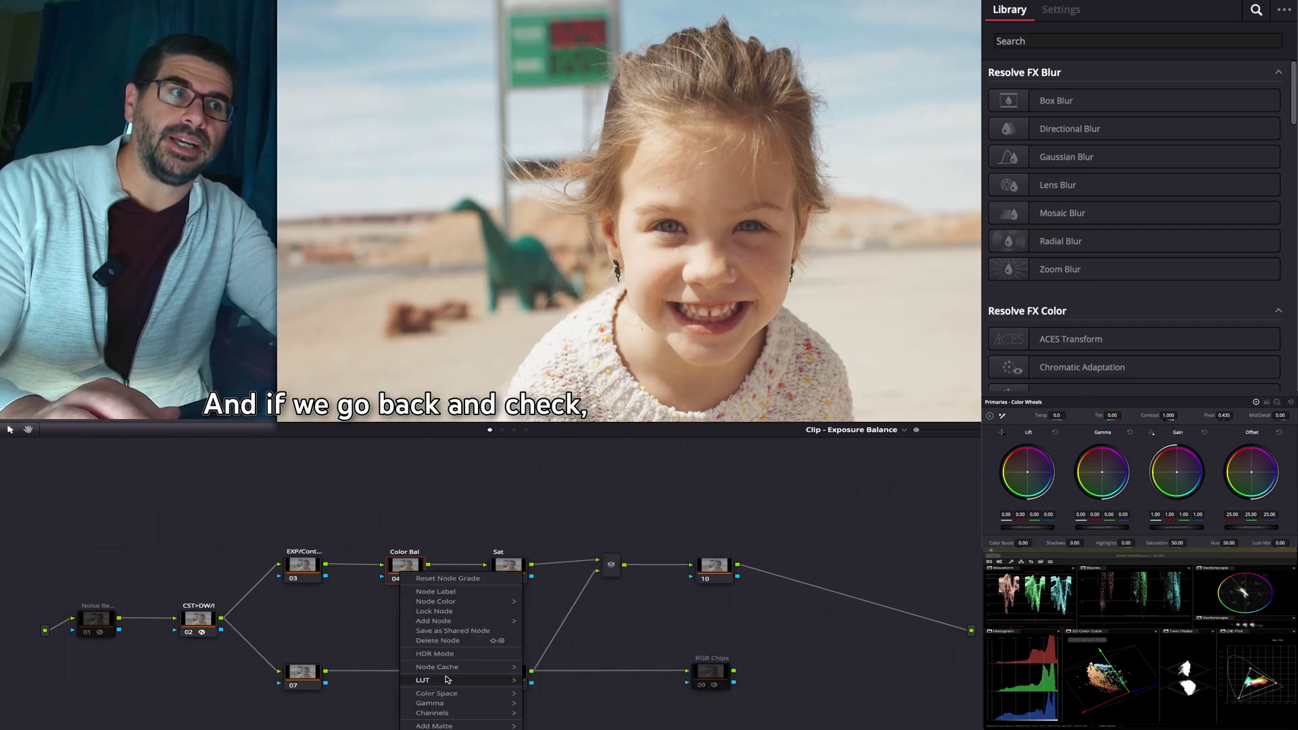
{"action": "mouse_move", "coordinate": [458, 704]}
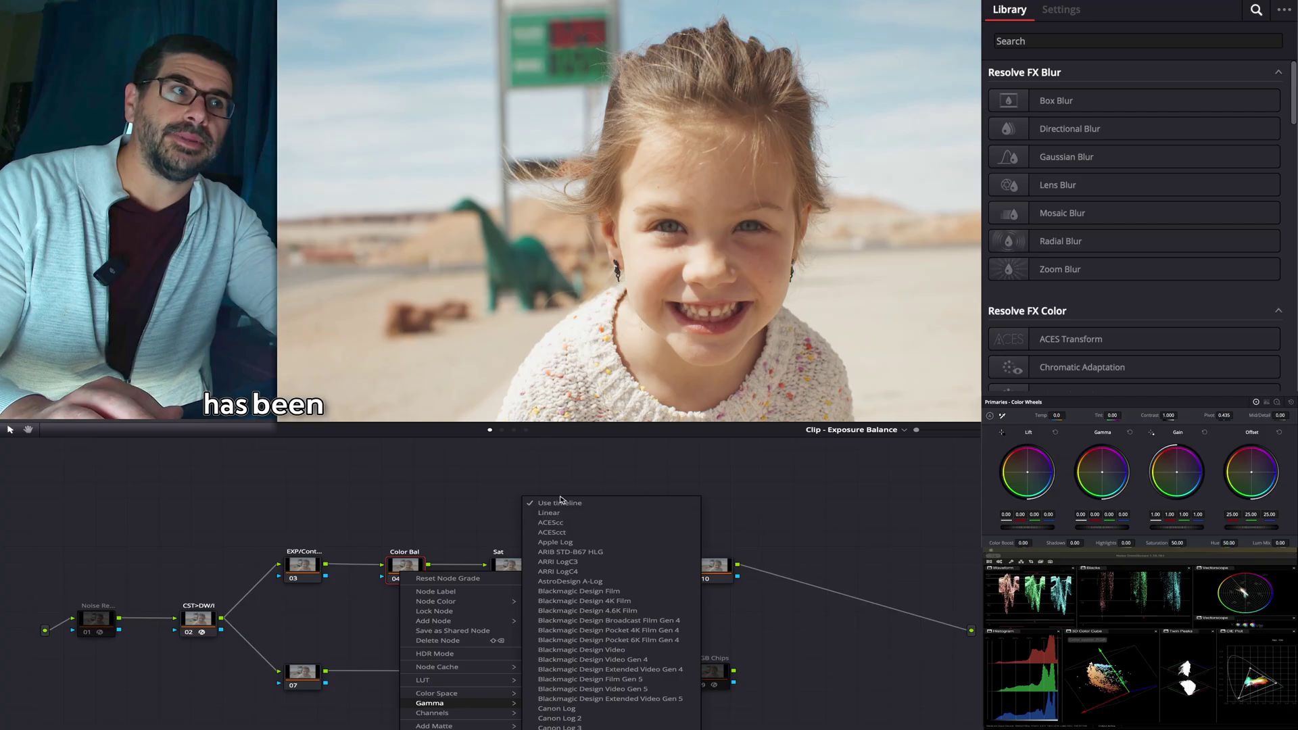
{"action": "left_click", "coordinate": [439, 531]}
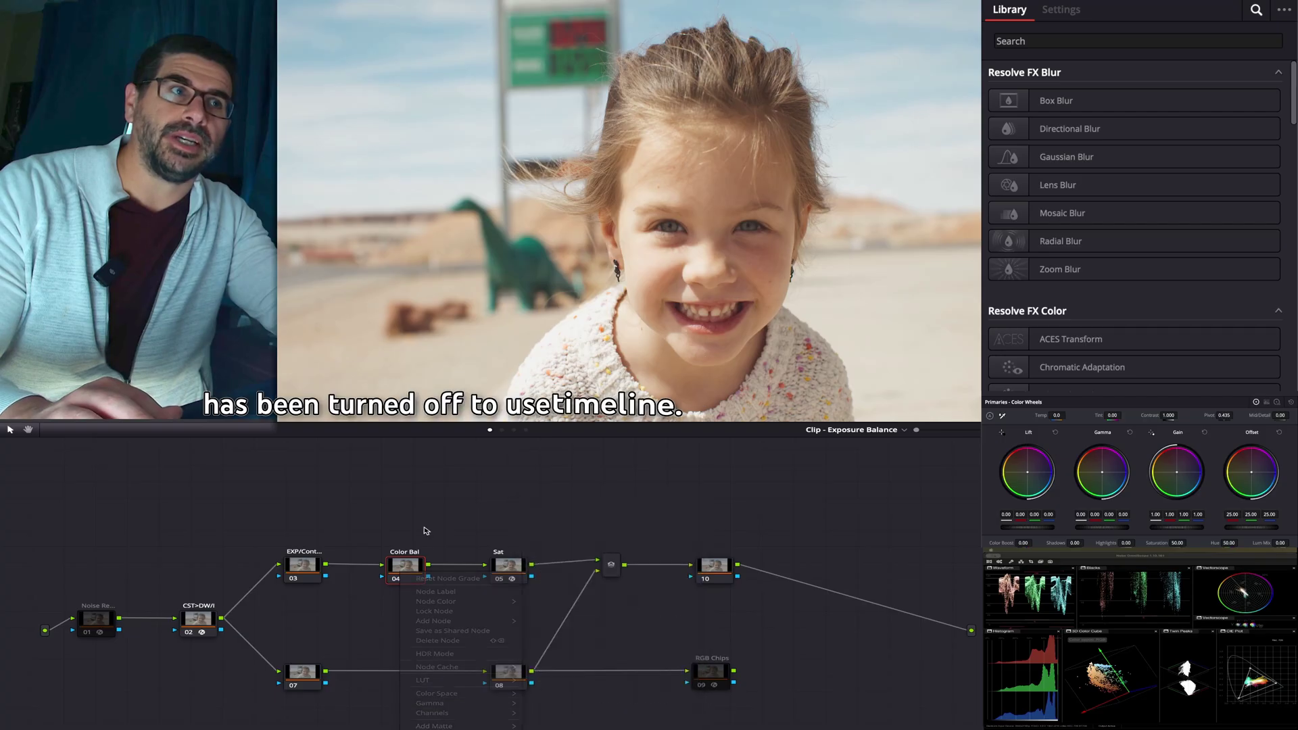
Return the Color Bal node's gamma to Linear and verify the active gamma option.
{"action": "right_click", "coordinate": [406, 574]}
{"action": "mouse_move", "coordinate": [478, 705]}
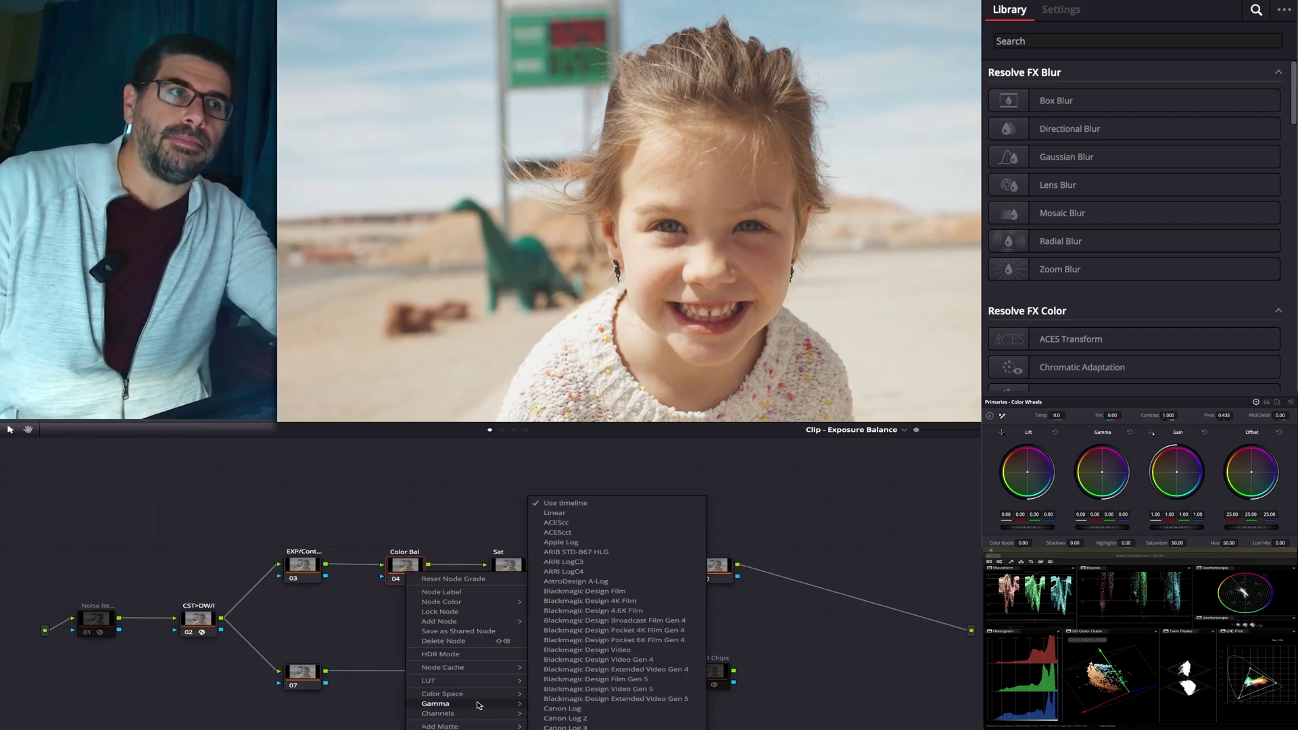
{"action": "left_click", "coordinate": [572, 517]}
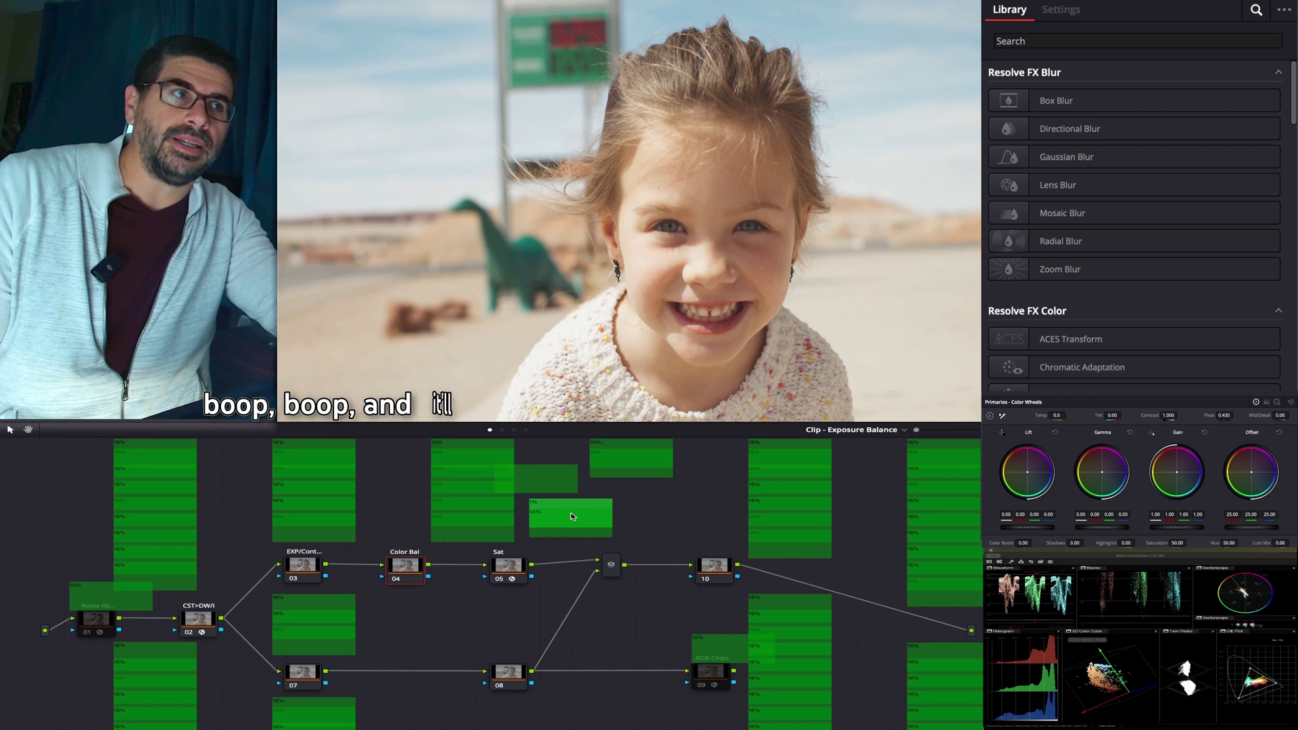
{"action": "right_click", "coordinate": [410, 575]}
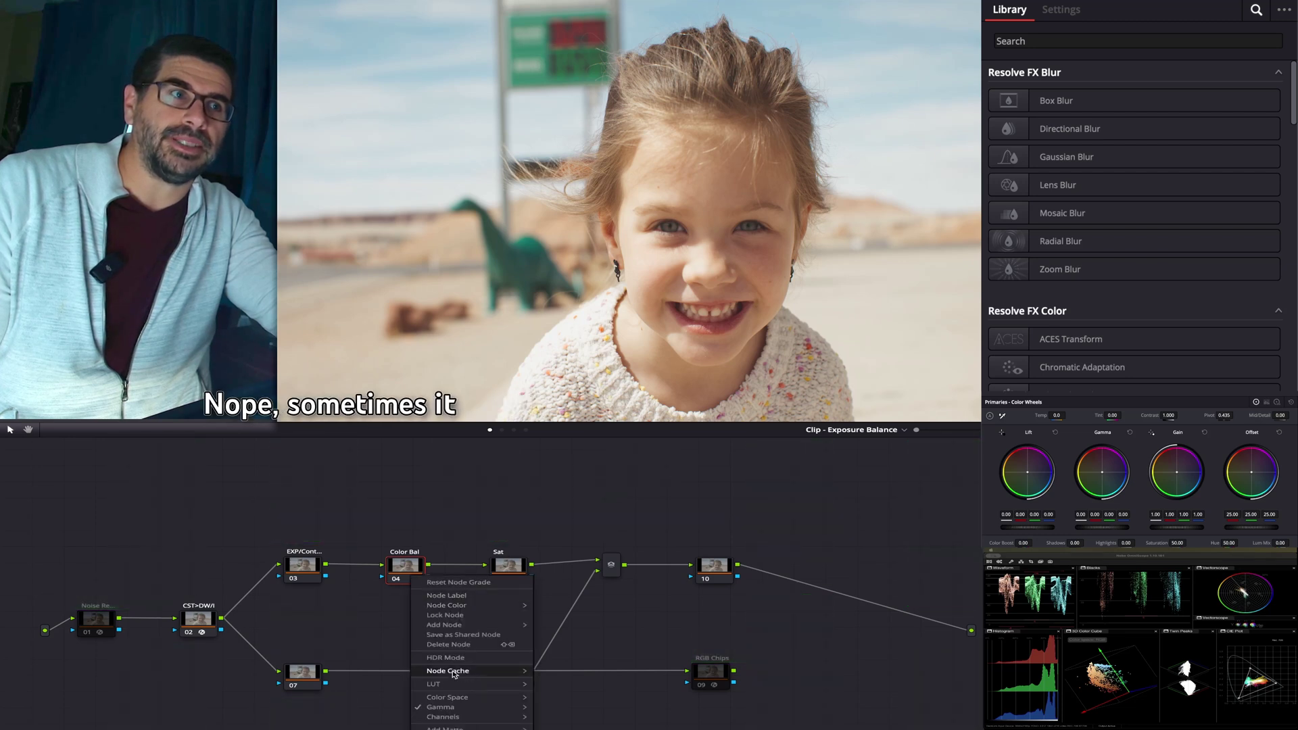
{"action": "mouse_move", "coordinate": [468, 690]}
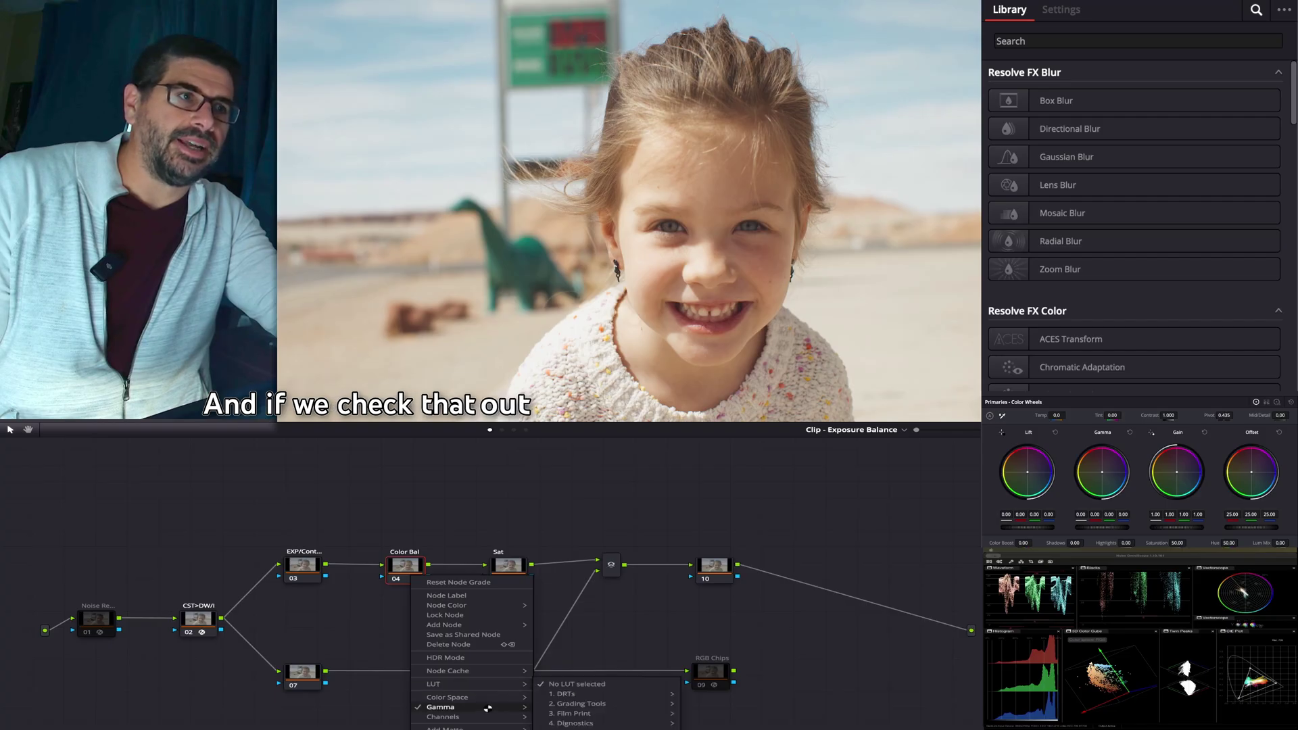
{"action": "mouse_move", "coordinate": [509, 707]}
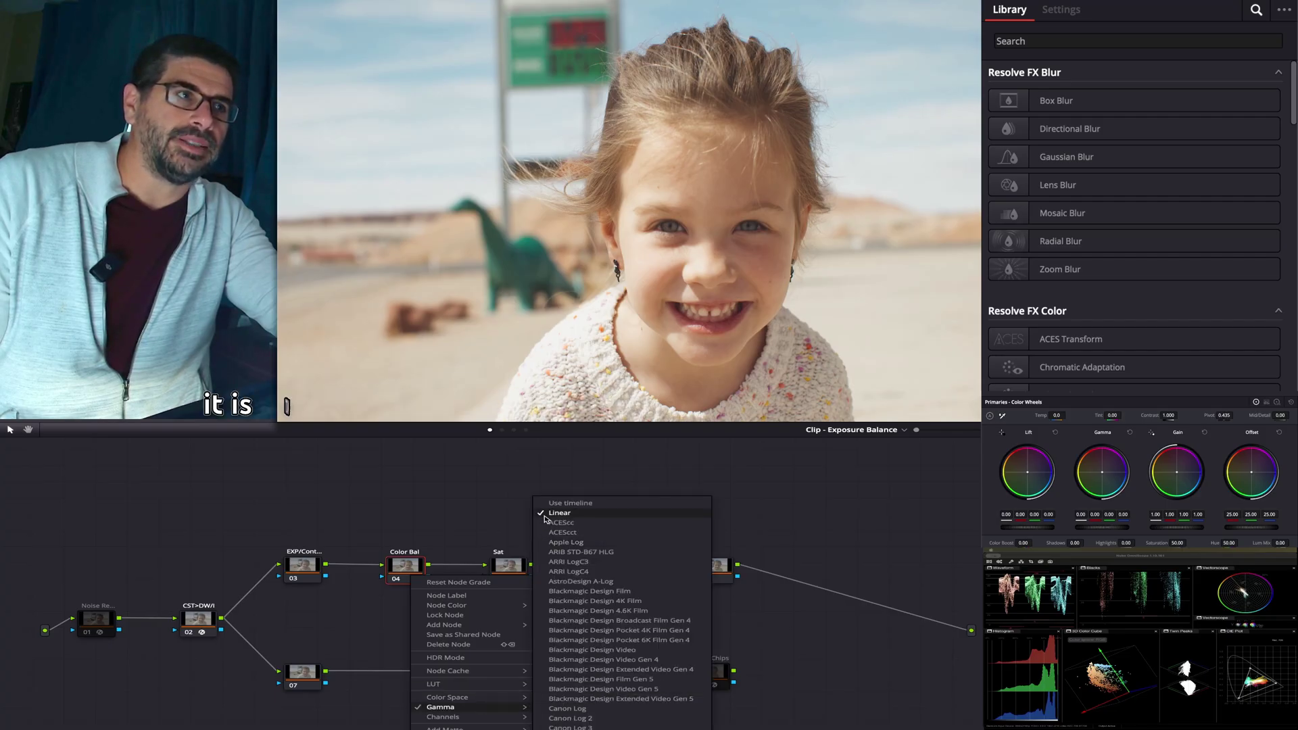
{"action": "left_click", "coordinate": [428, 518]}
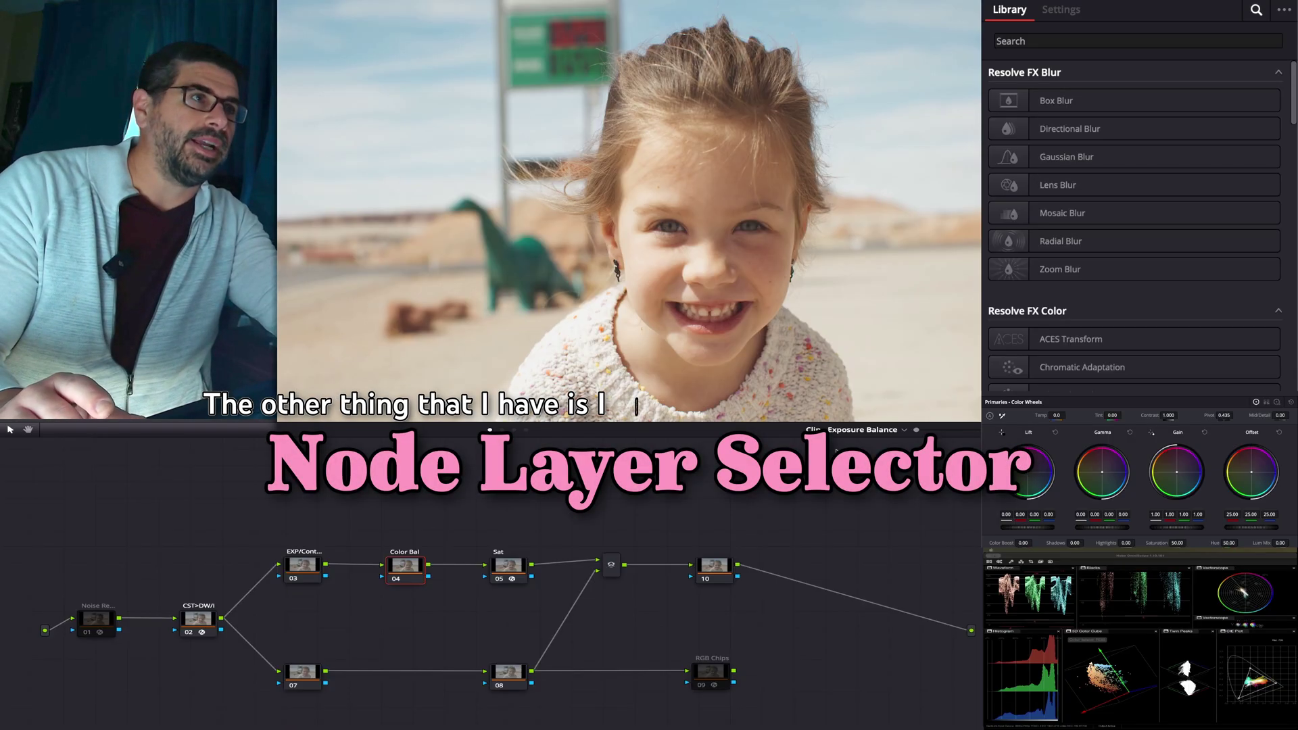
Step through the Power Windows, Split Adjust - Trims and Exposure Balance node layers, then return to Split Adjust - Trims and view the layer list.
{"action": "left_click", "coordinate": [514, 430]}
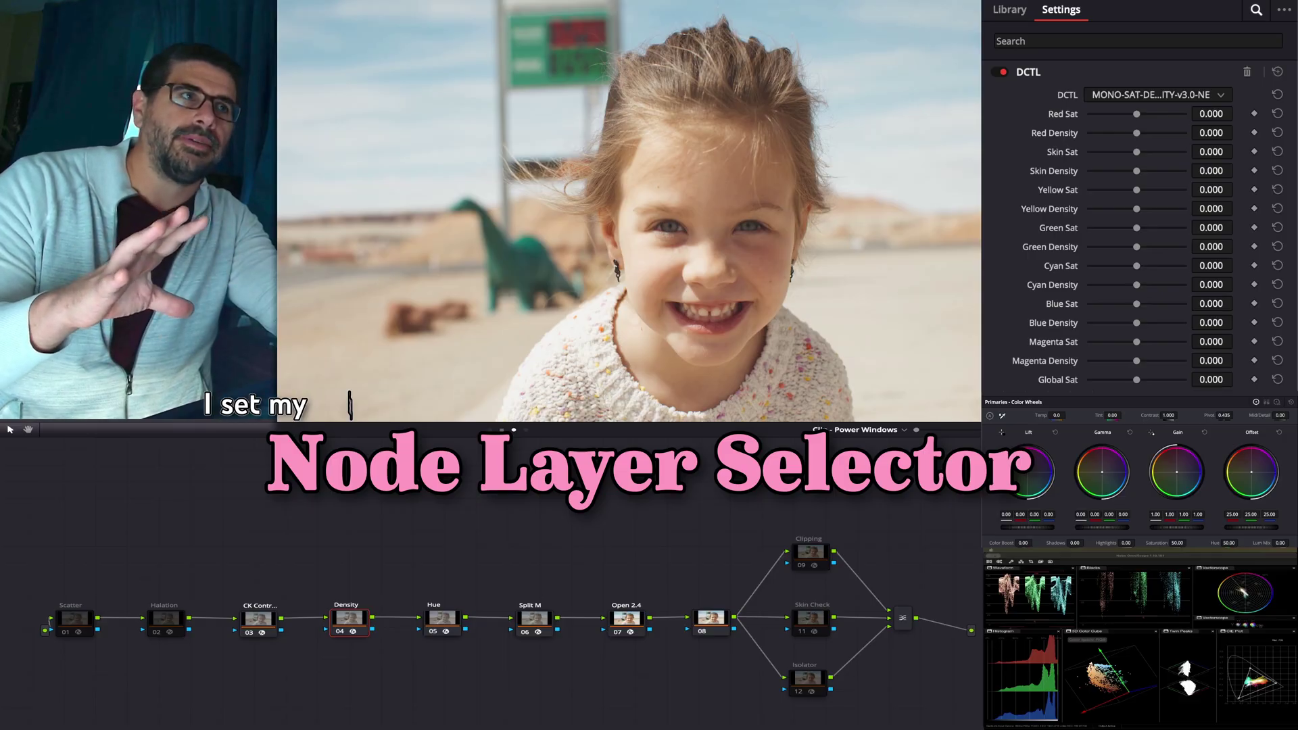
{"action": "left_click", "coordinate": [502, 430]}
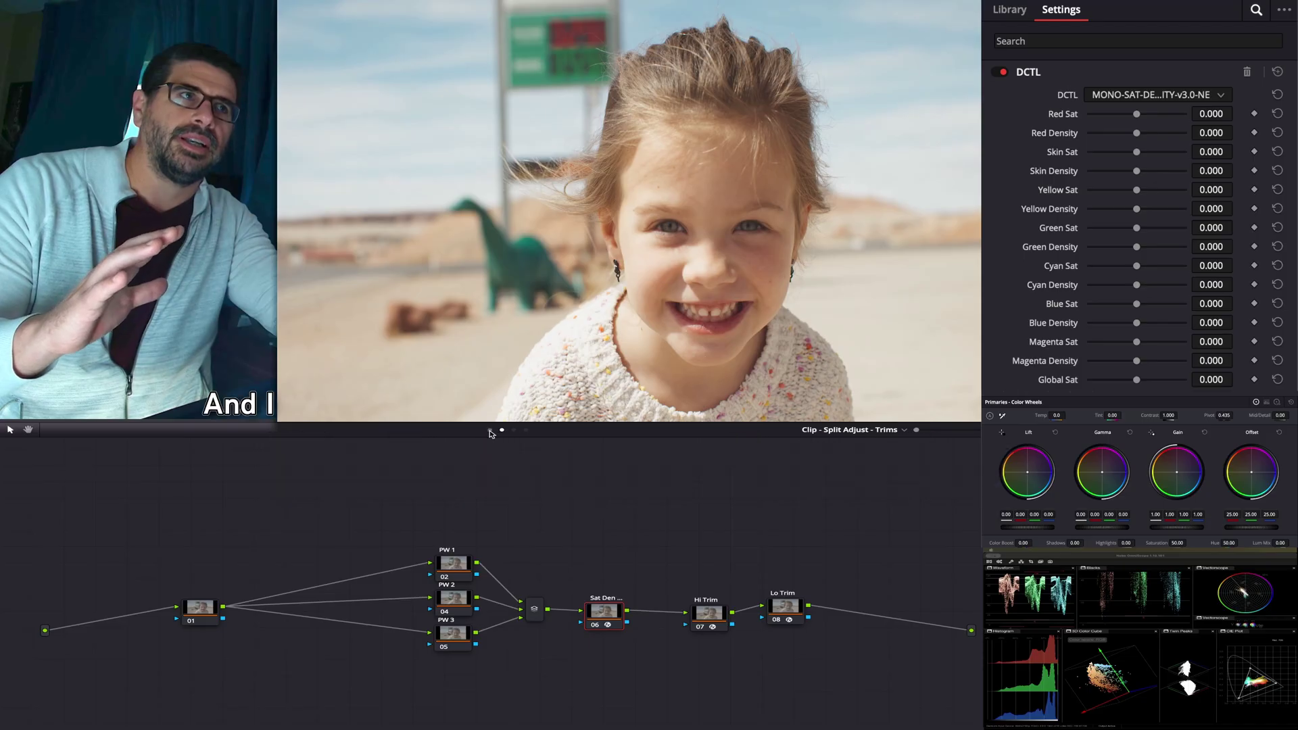
{"action": "left_click", "coordinate": [490, 431]}
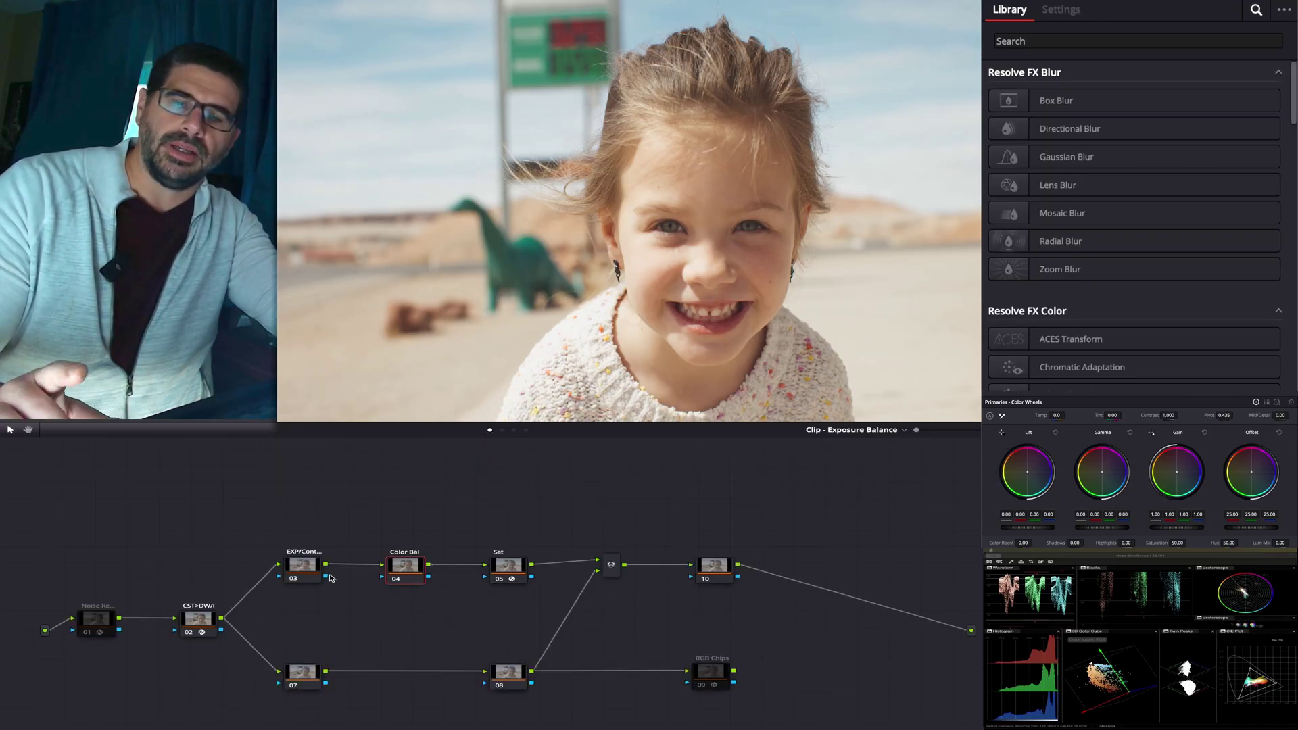
{"action": "left_click", "coordinate": [894, 447]}
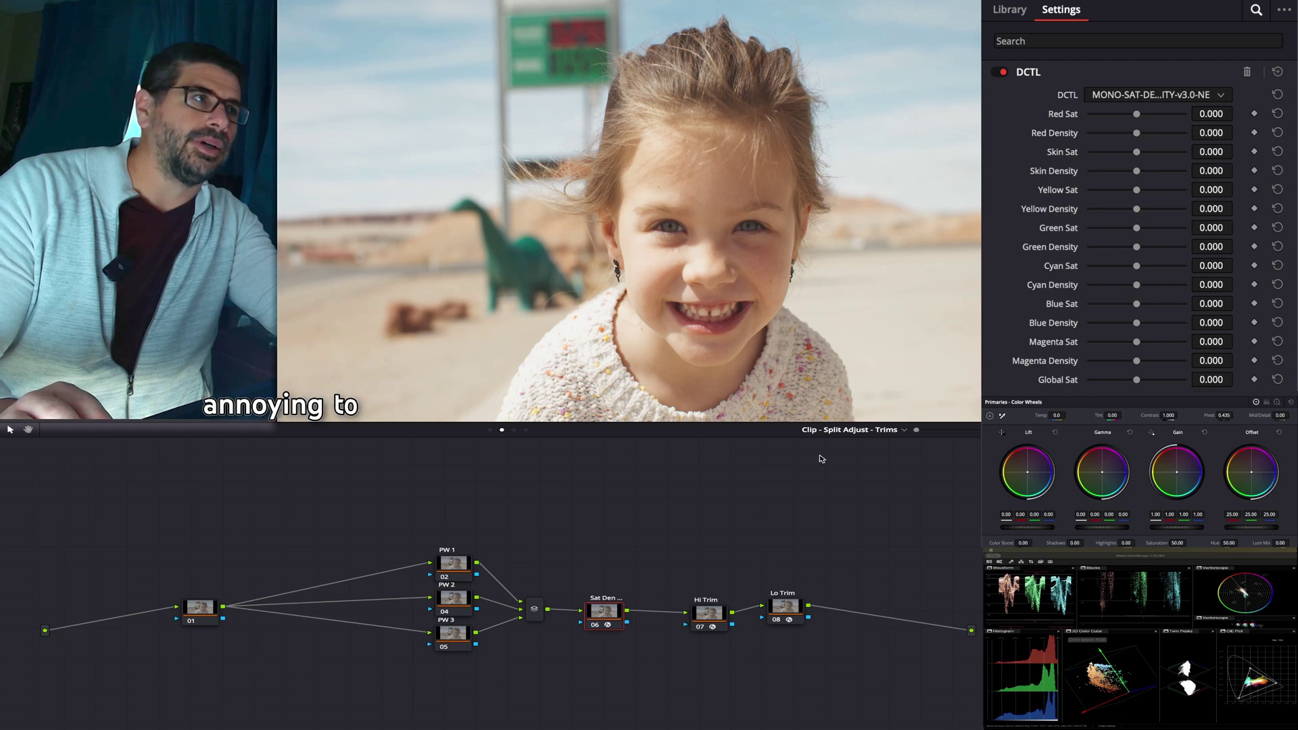
{"action": "left_click", "coordinate": [845, 431]}
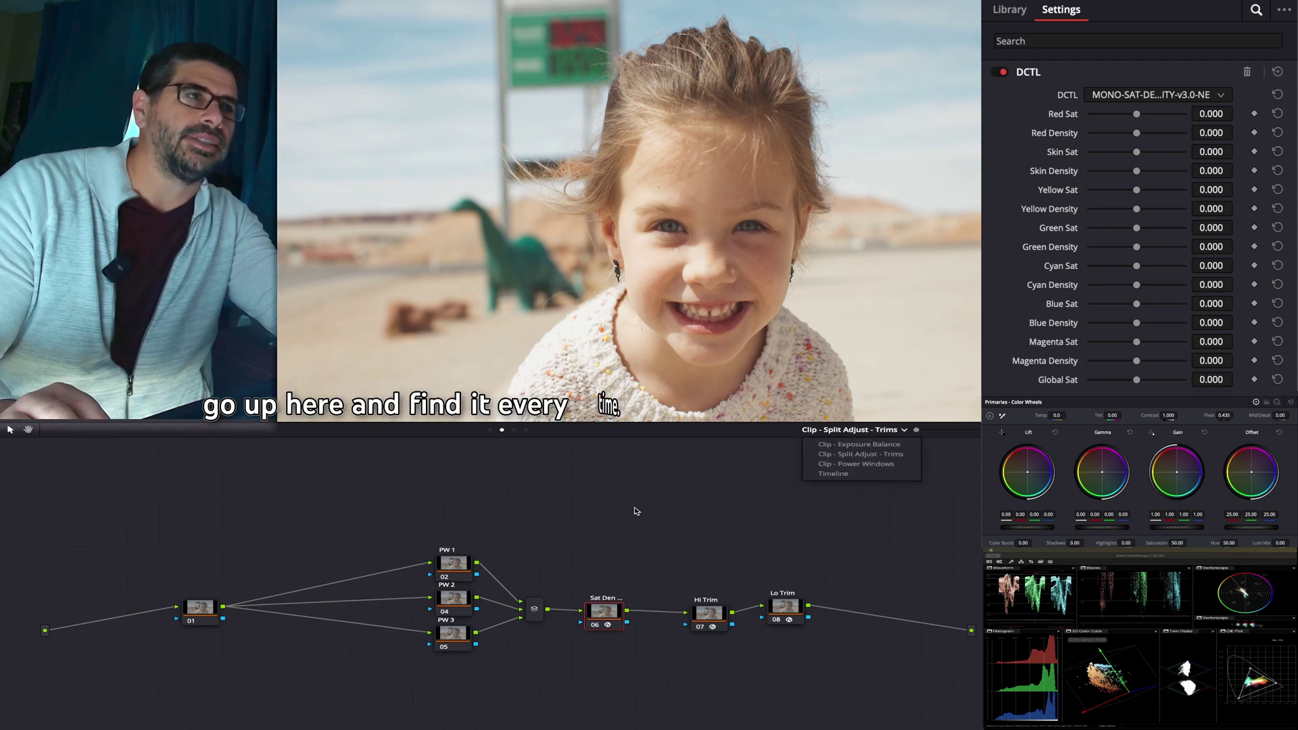
{"action": "left_click", "coordinate": [521, 568]}
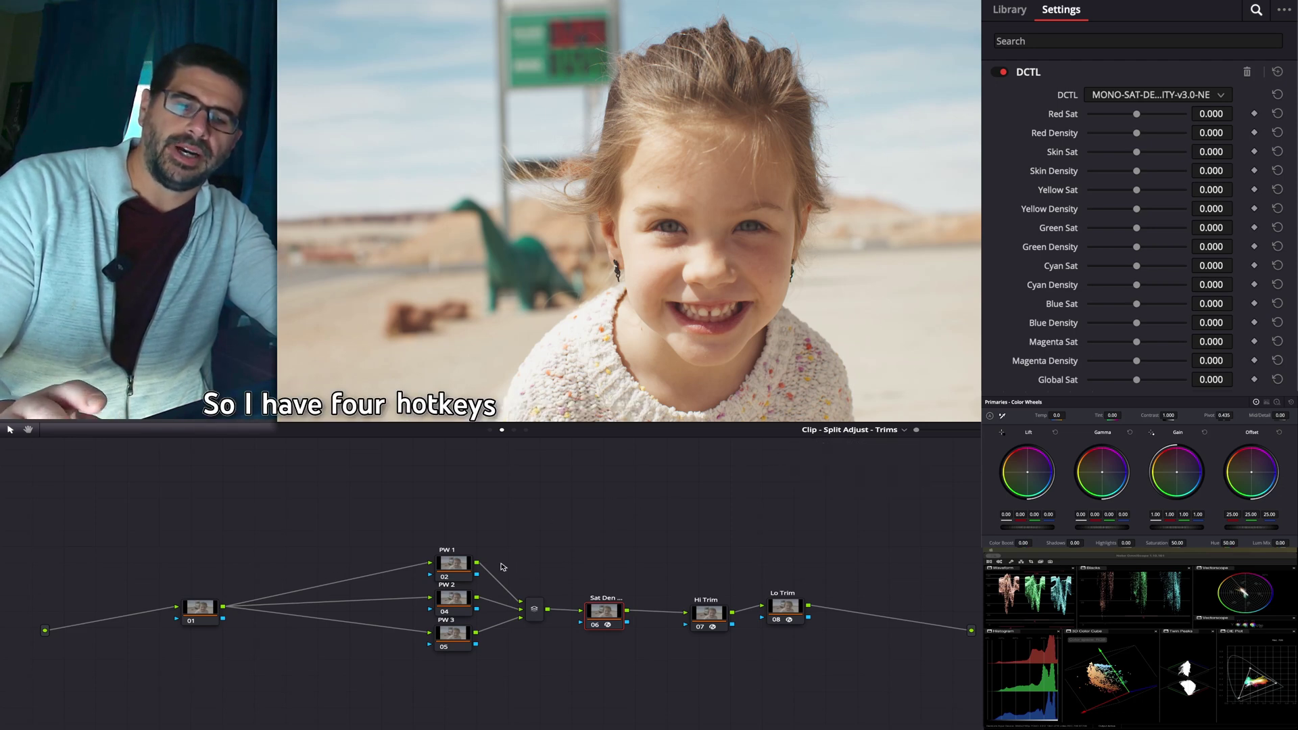
Cycle through node layers 1 to 4, then go back to layer 2 and view the list of available layers.
{"action": "key", "text": "ctrl+1"}
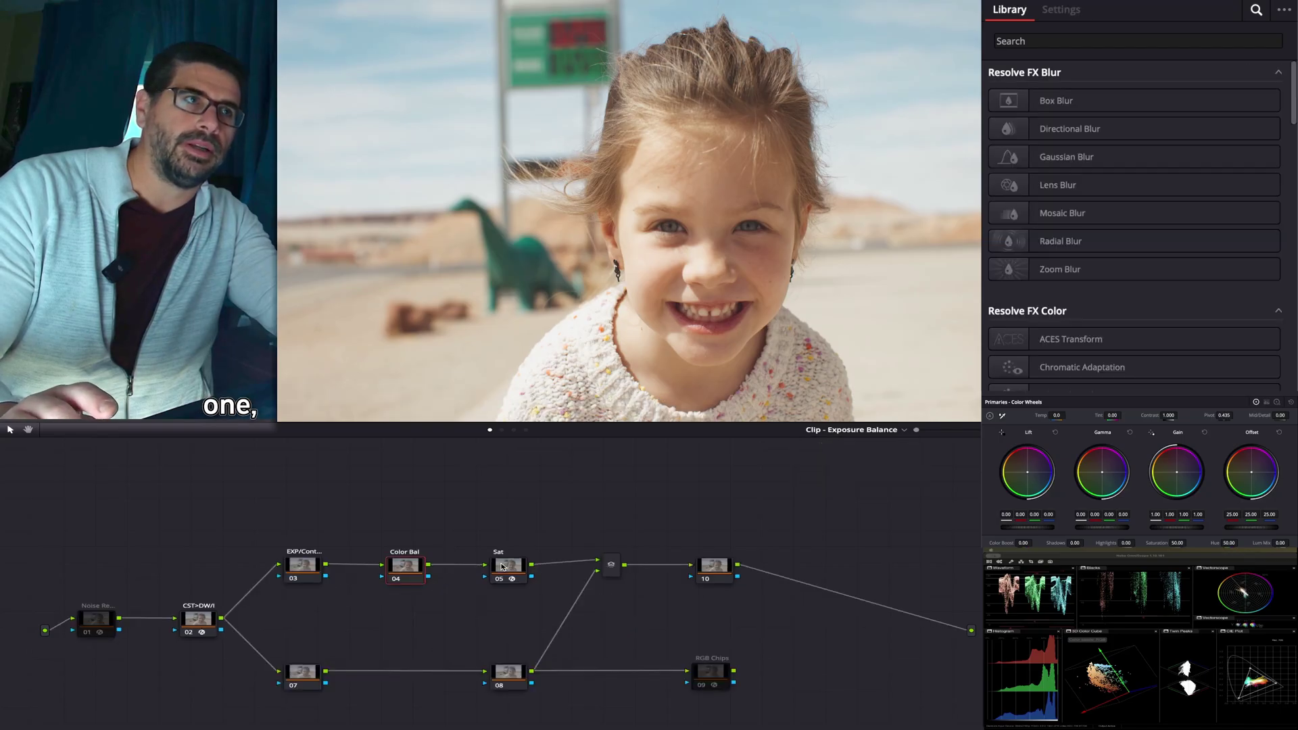
{"action": "key", "text": "ctrl+2"}
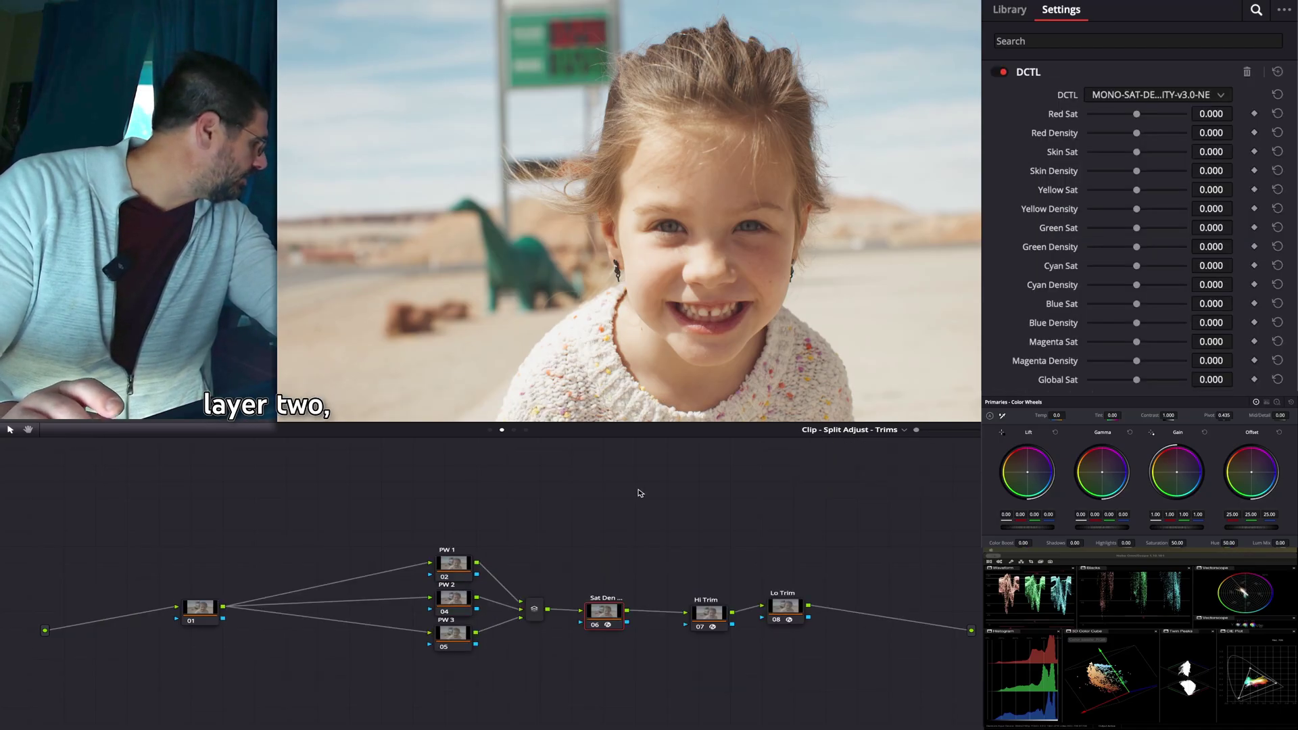
{"action": "key", "text": "ctrl+3"}
{"action": "key", "text": "ctrl+4"}
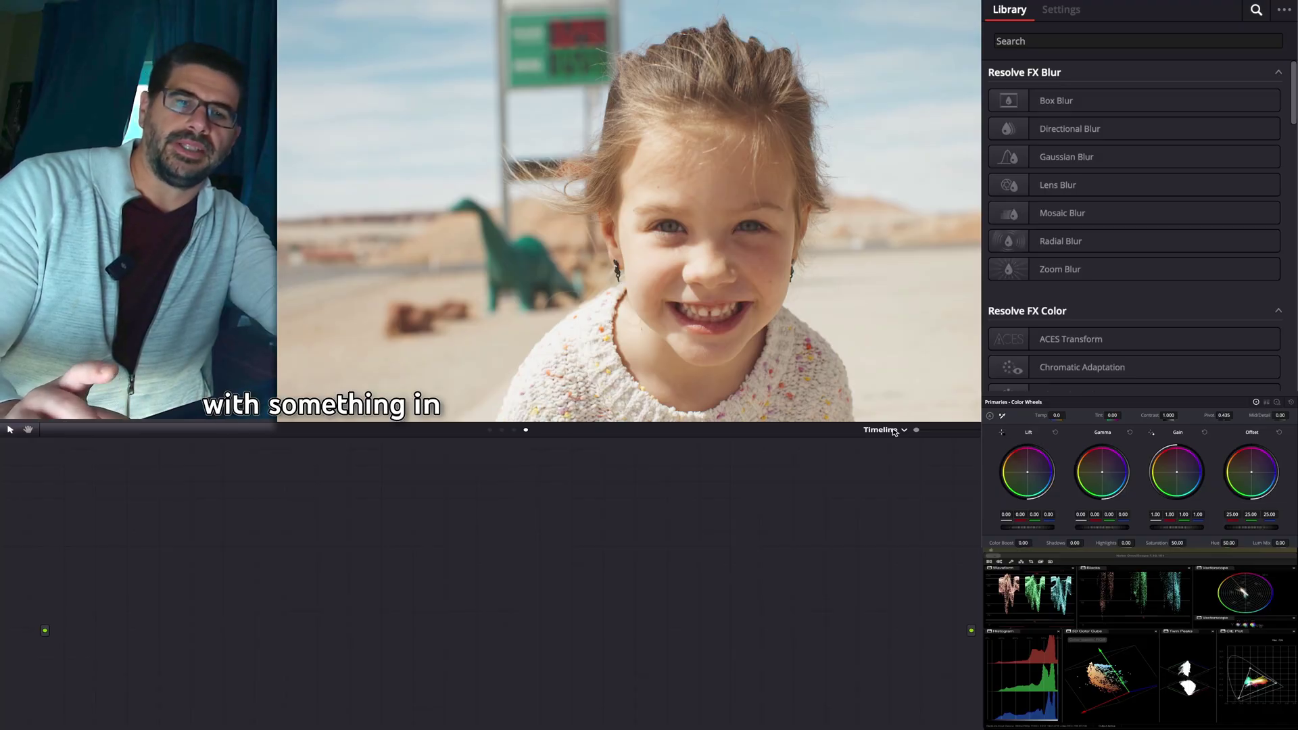
{"action": "key", "text": "ctrl+2"}
{"action": "left_click", "coordinate": [894, 431]}
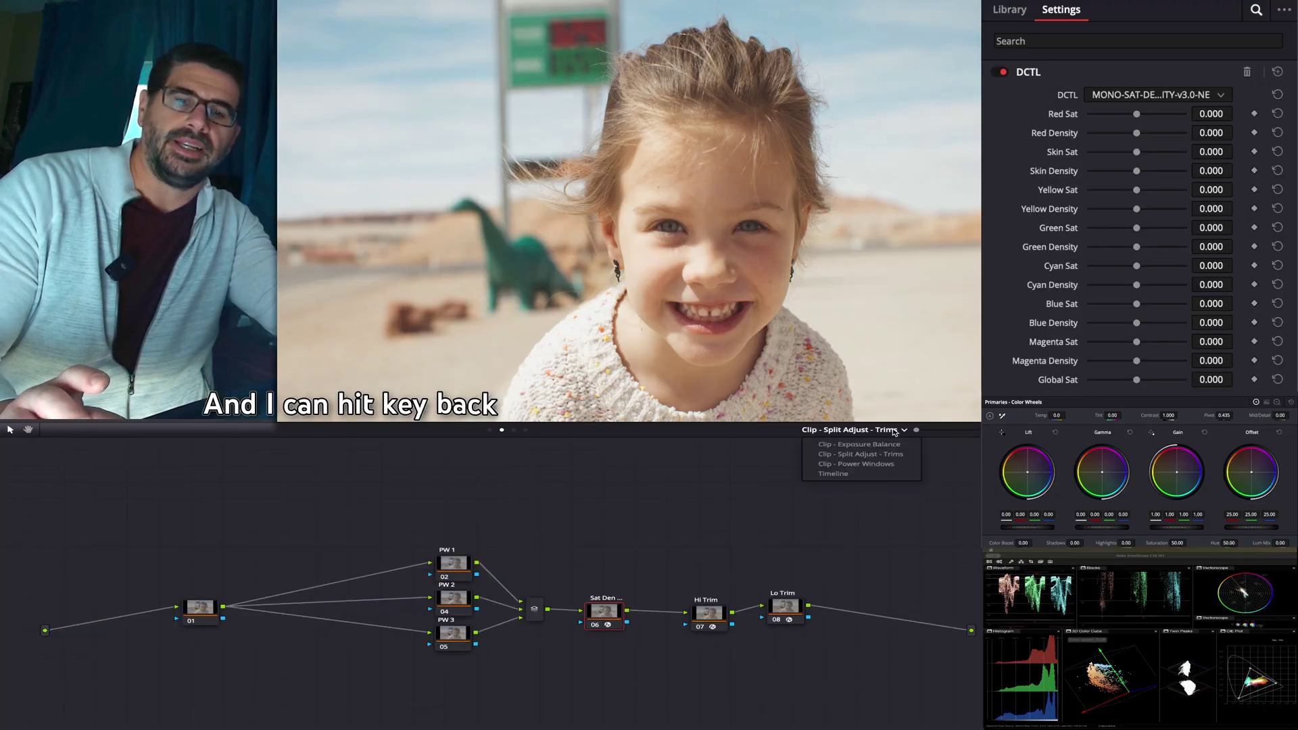
{"action": "left_click", "coordinate": [841, 499]}
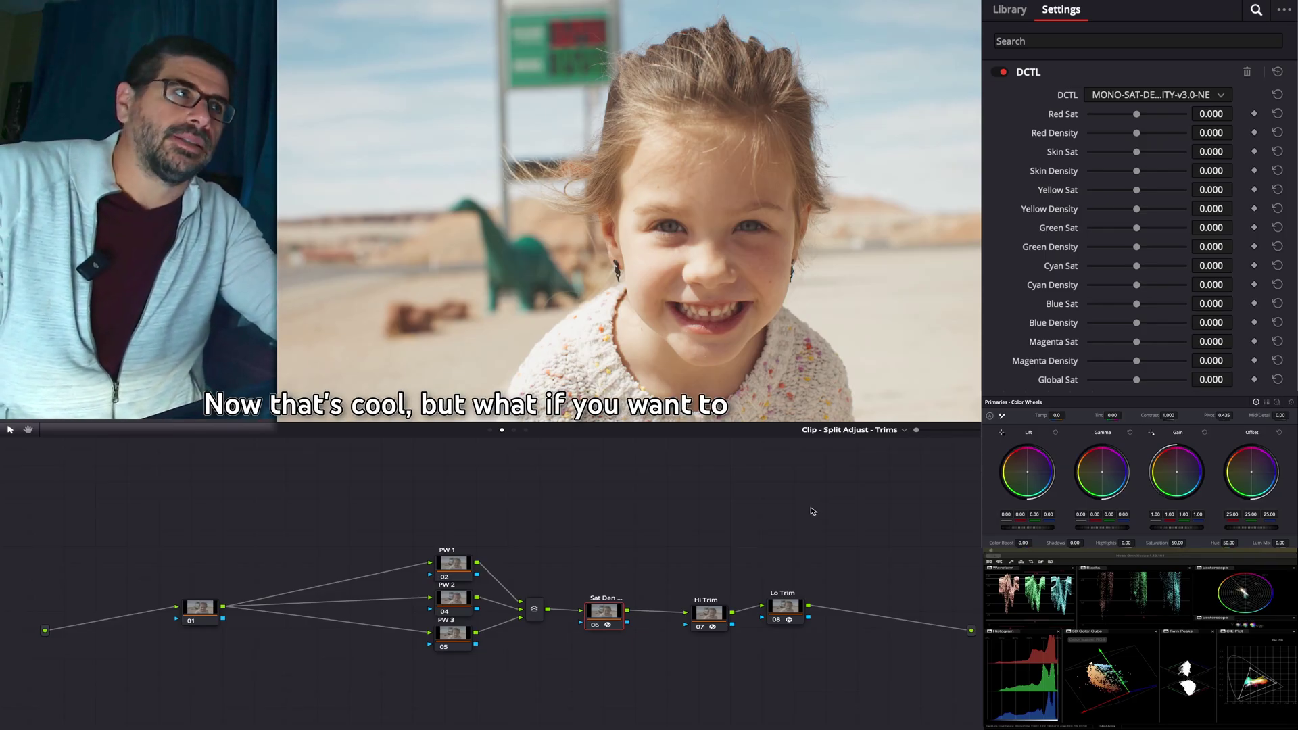
Enable the Skin Check node in the Power Windows node layer.
{"action": "left_click", "coordinate": [515, 431]}
{"action": "left_click", "coordinate": [805, 621]}
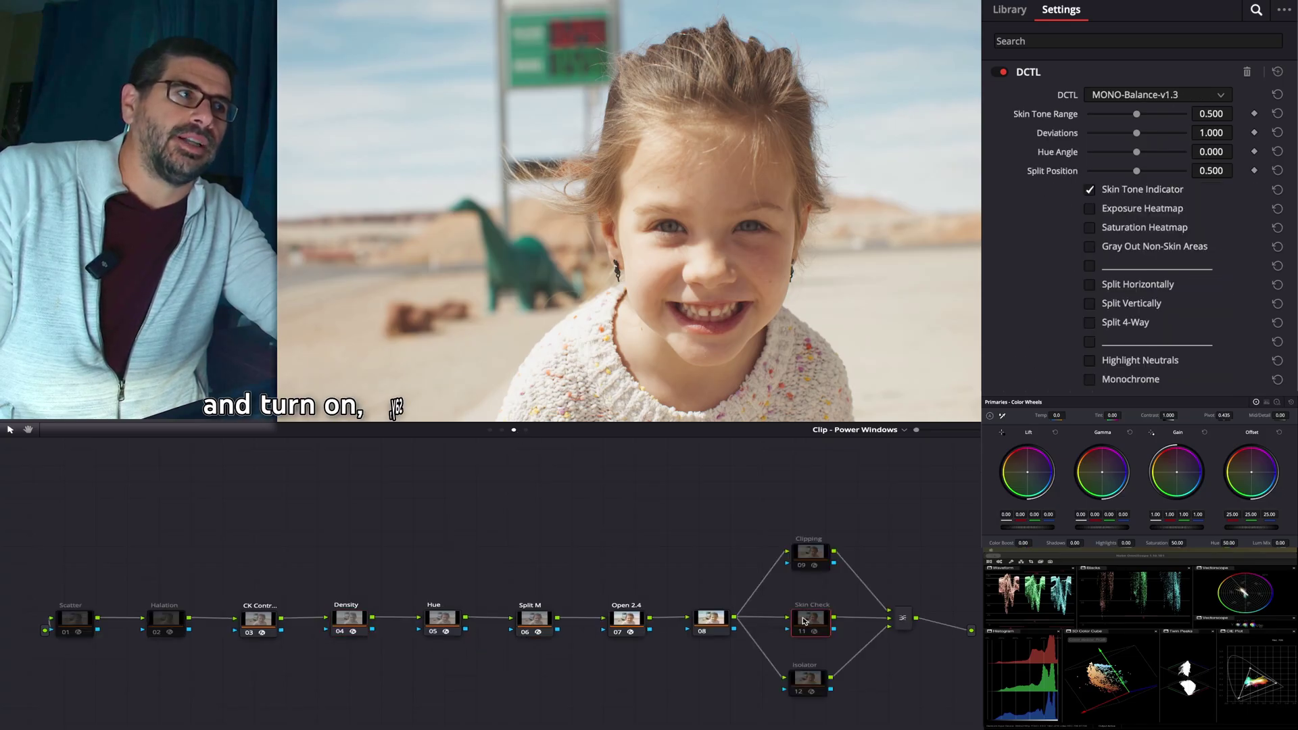
{"action": "key", "text": "ctrl+d"}
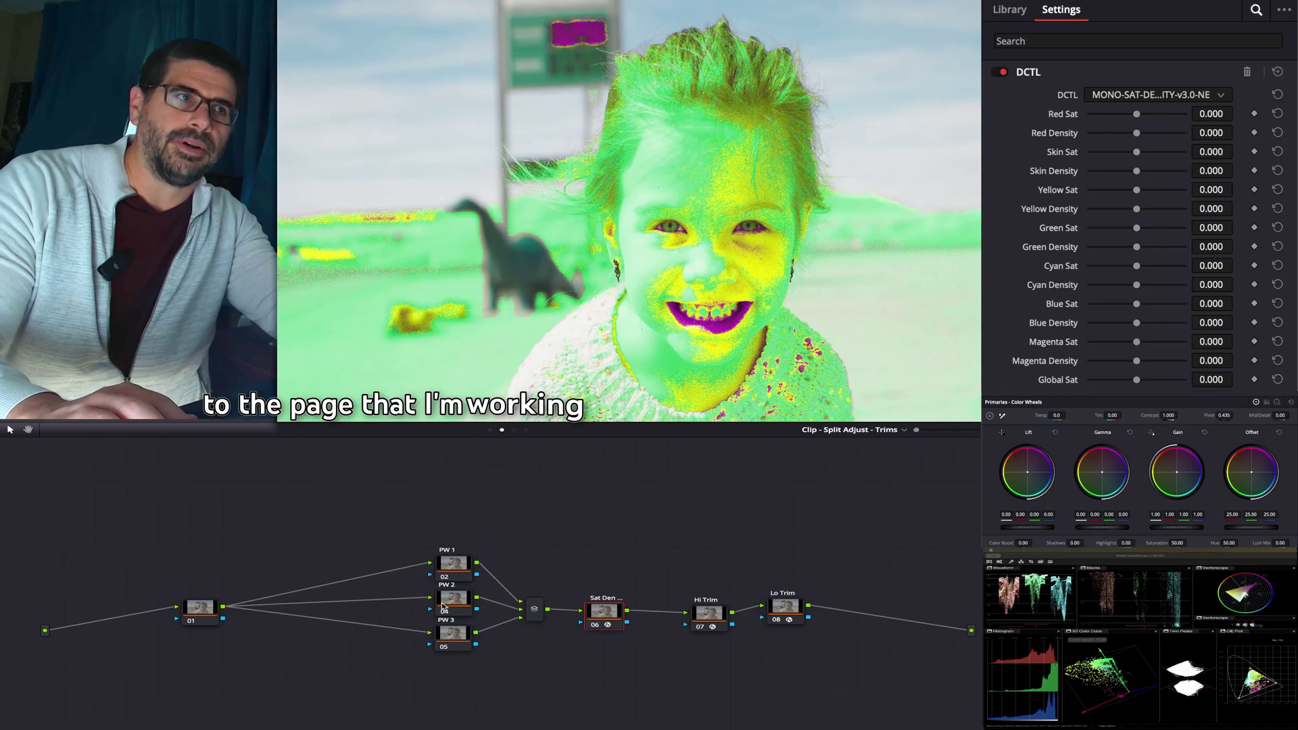
Disable the Skin Check node and choose the Split Adjust - Trims node layer.
{"action": "key", "text": "alt+shift+grave"}
{"action": "key", "text": "super+d"}
{"action": "left_click", "coordinate": [885, 433]}
{"action": "left_click", "coordinate": [871, 454]}
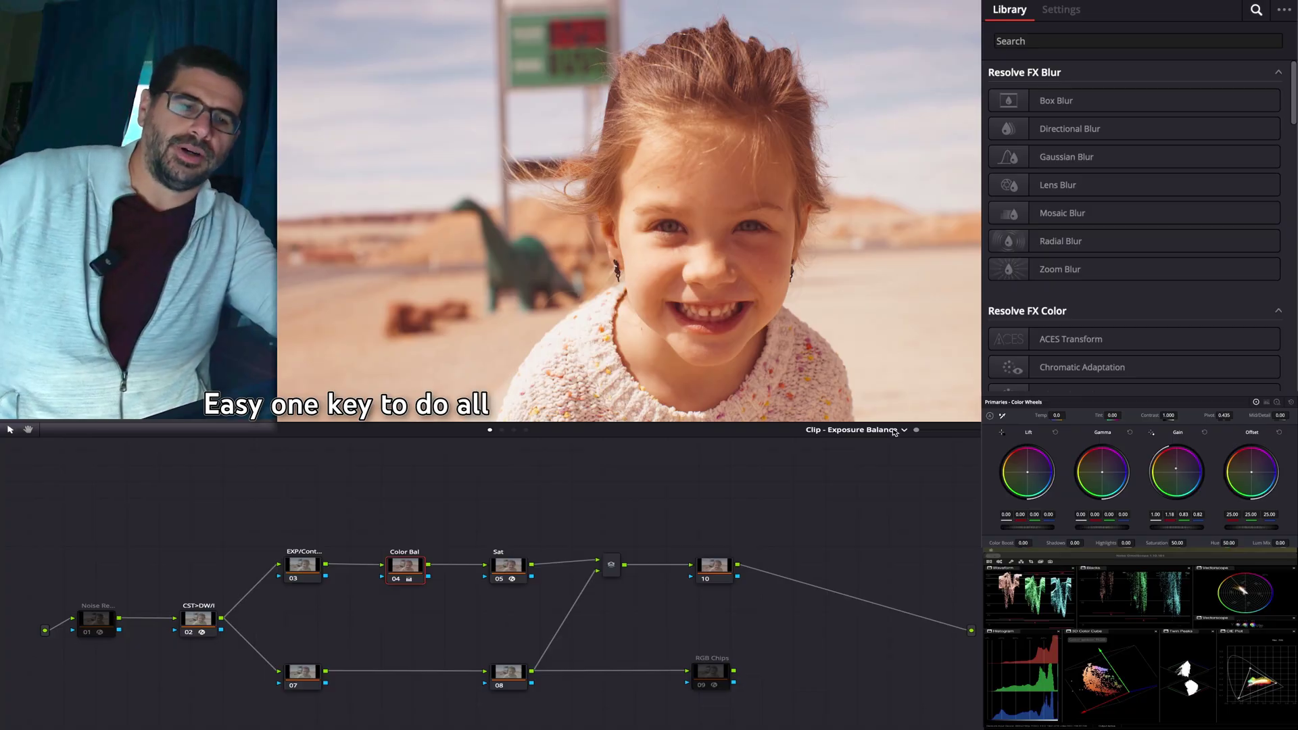
Show the Power Windows node layer, then go back to the Exposure Balance layer.
{"action": "left_click", "coordinate": [893, 431]}
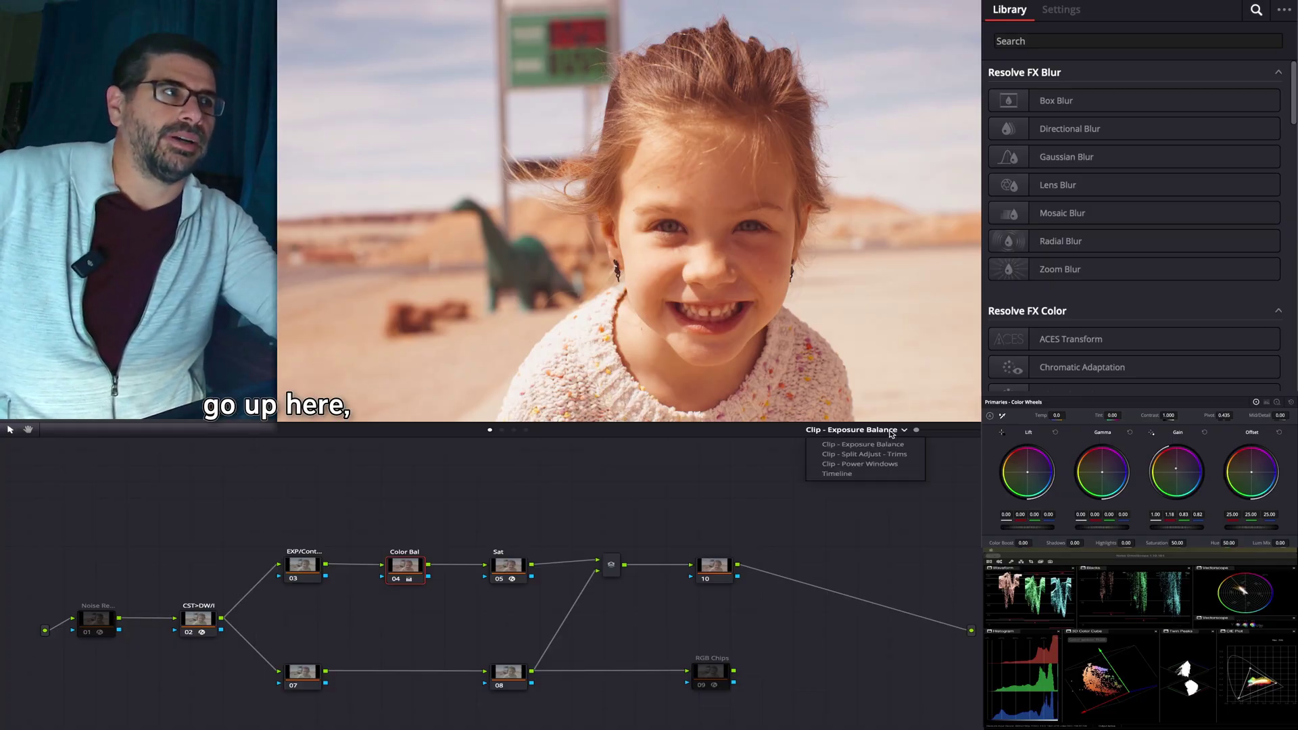
{"action": "left_click", "coordinate": [869, 464]}
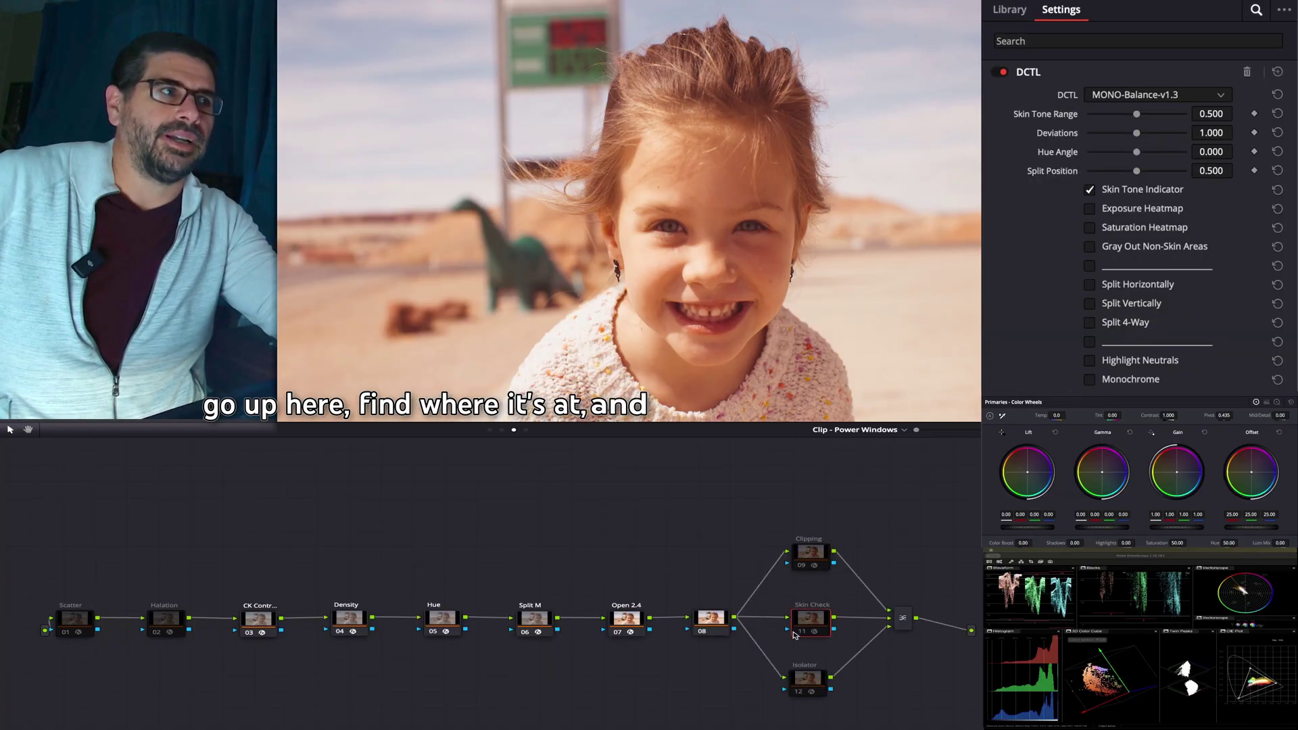
{"action": "left_click", "coordinate": [872, 430]}
{"action": "left_click", "coordinate": [859, 441]}
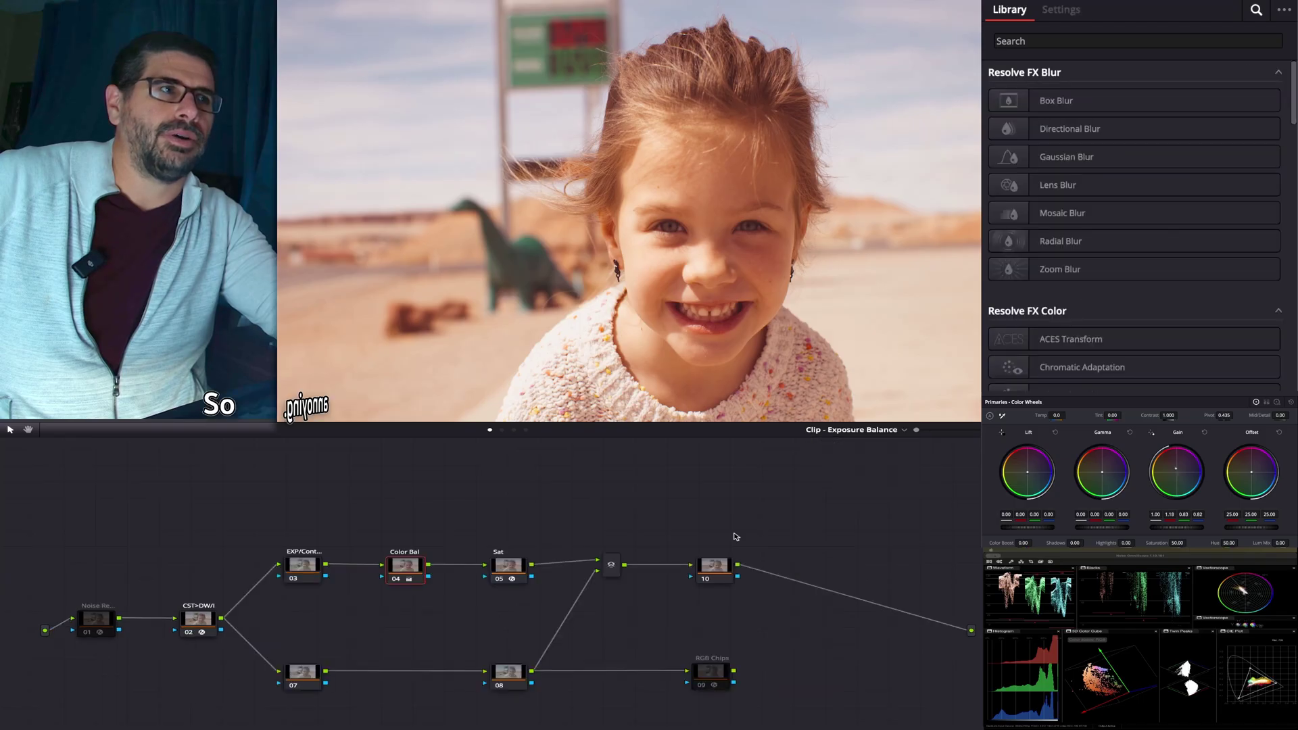
Switch the node graph from Exposure Balance to the Split Adjust - Trims layer.
{"action": "right_click", "coordinate": [894, 431]}
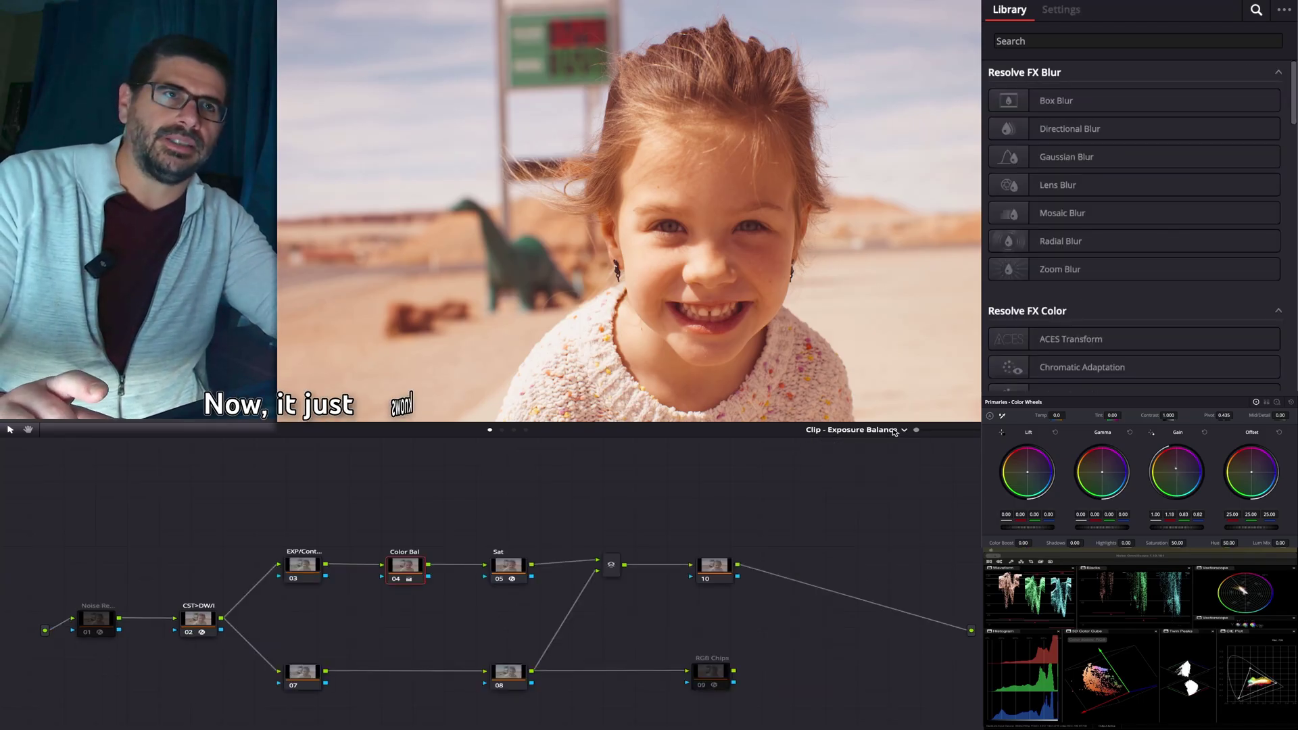
{"action": "left_click", "coordinate": [430, 653]}
{"action": "left_click", "coordinate": [904, 430]}
{"action": "left_click", "coordinate": [910, 469]}
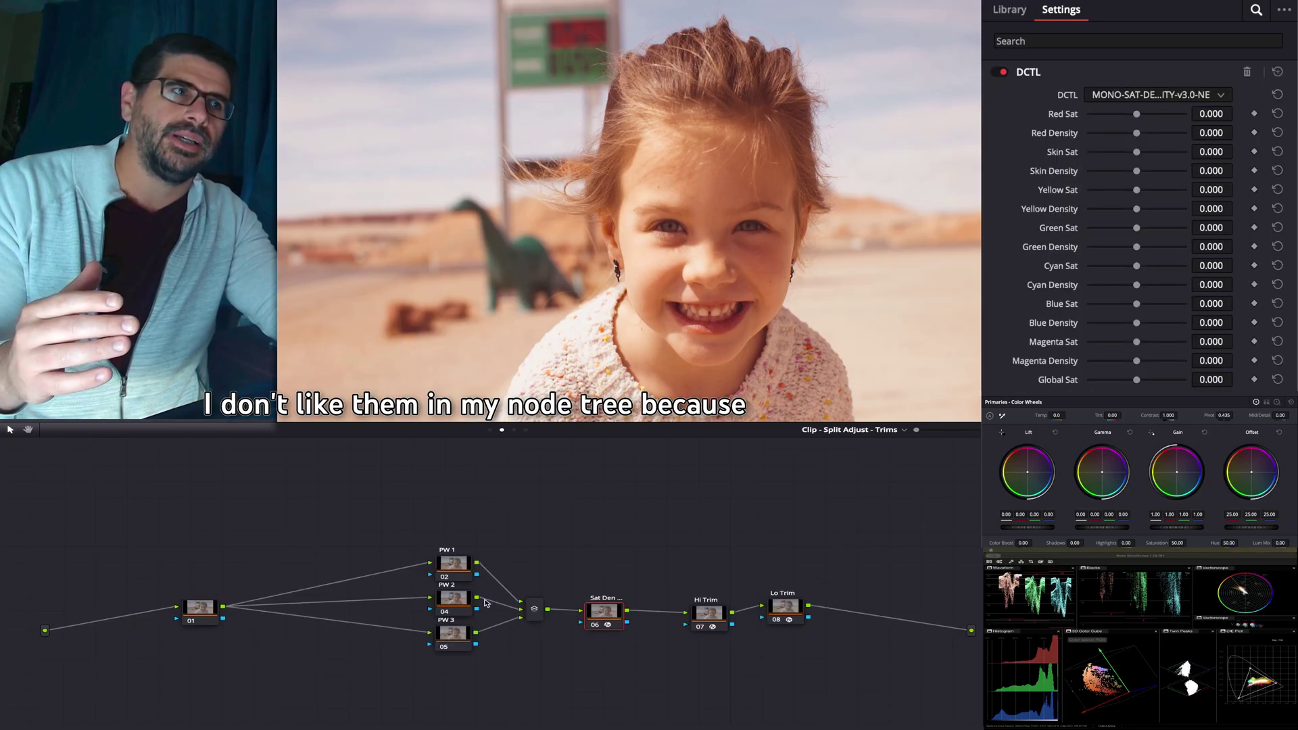
Search the effects library for "dctl" and add the DCTL effect to the PW 1 node.
{"action": "left_click", "coordinate": [459, 570]}
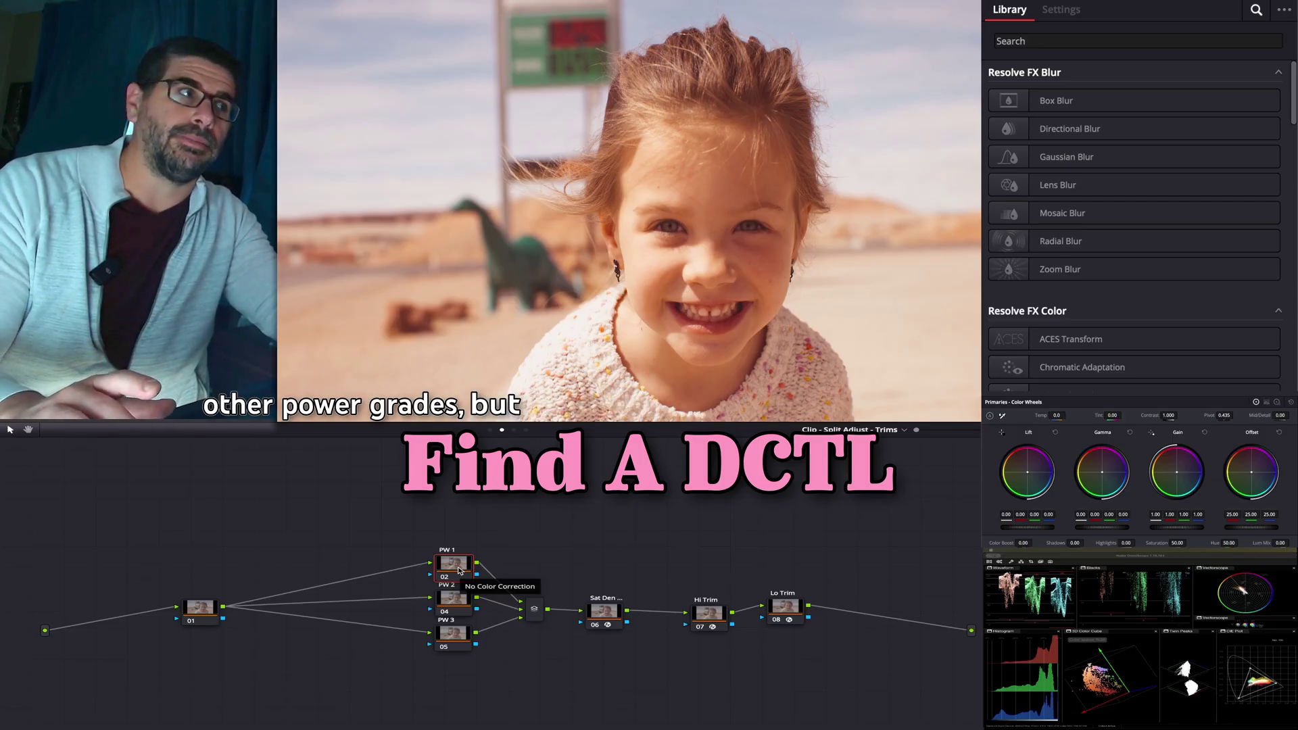
{"action": "type", "text": "dctl"}
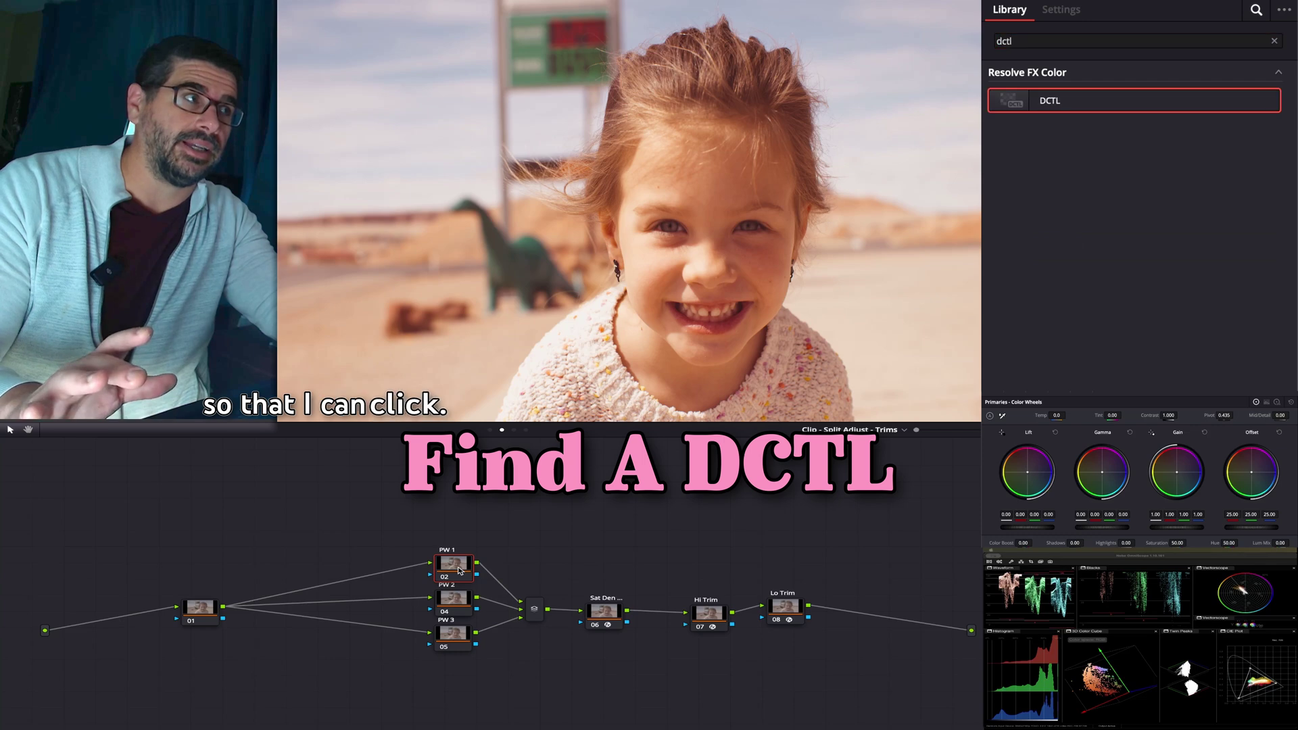
{"action": "left_click_drag", "start_coordinate": [458, 570], "coordinate": [462, 572]}
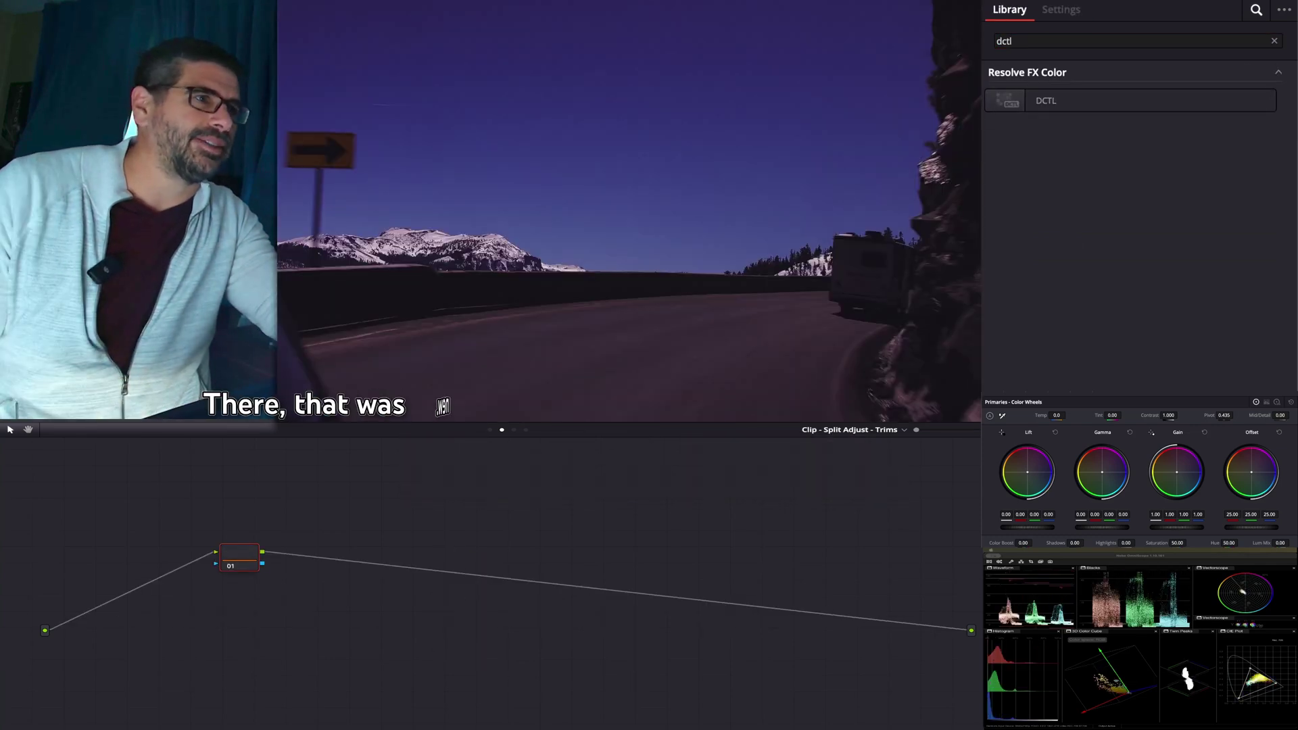
Step through the neighbouring timeline clips and return to the clip of the smiling girl.
{"action": "key", "text": "Down"}
{"action": "key", "text": "Down"}
{"action": "key", "text": "Down"}
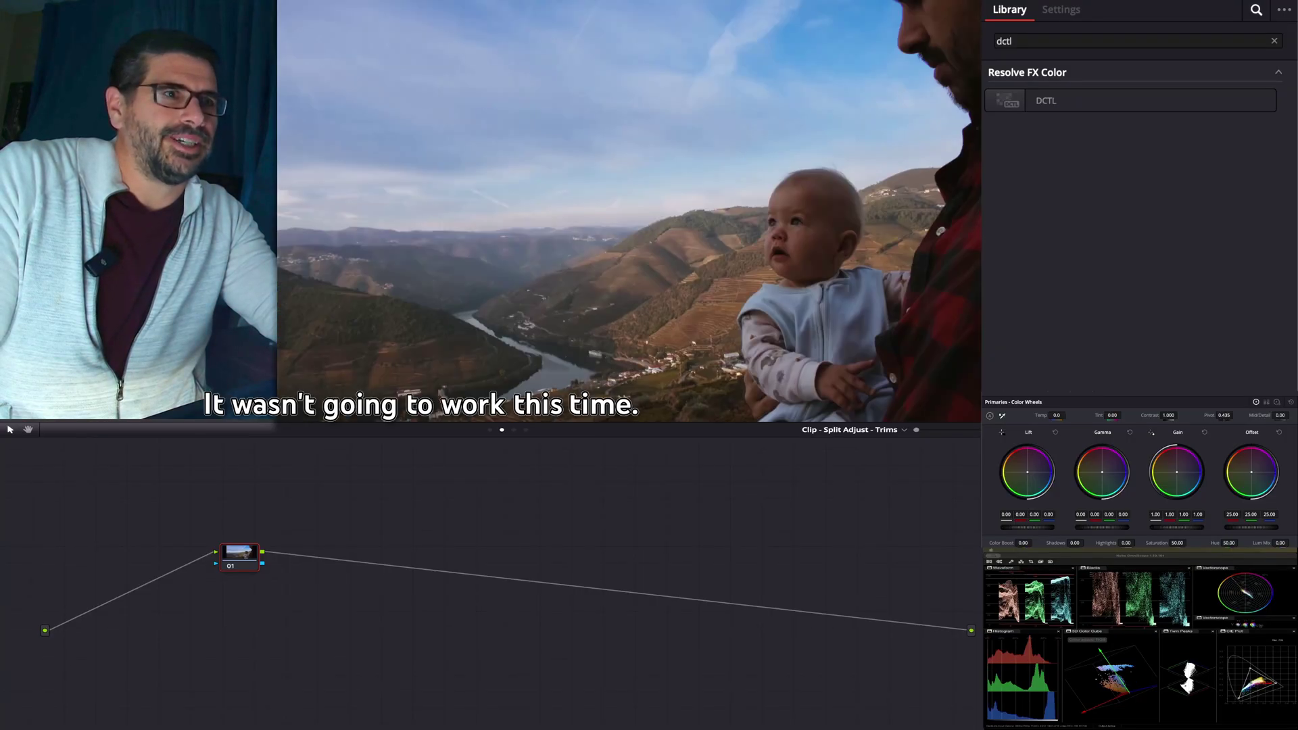
{"action": "key", "text": "Down"}
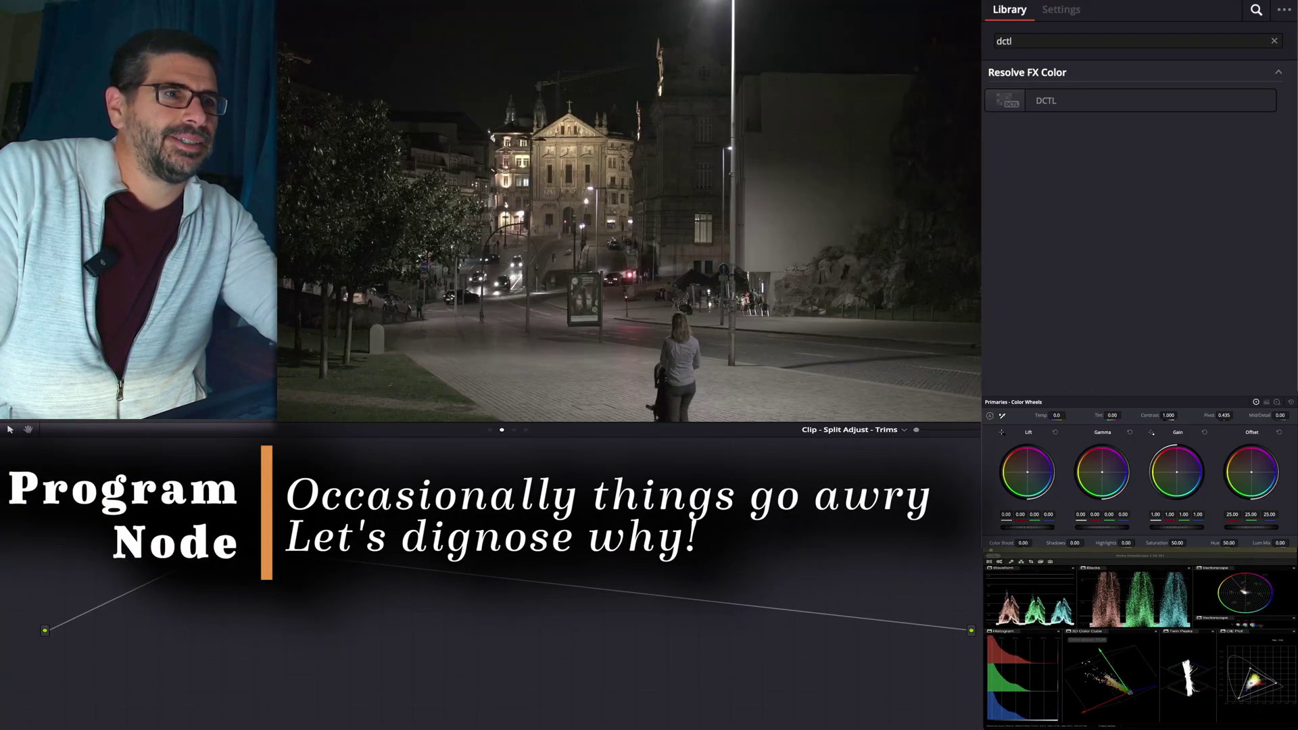
{"action": "key", "text": "Down"}
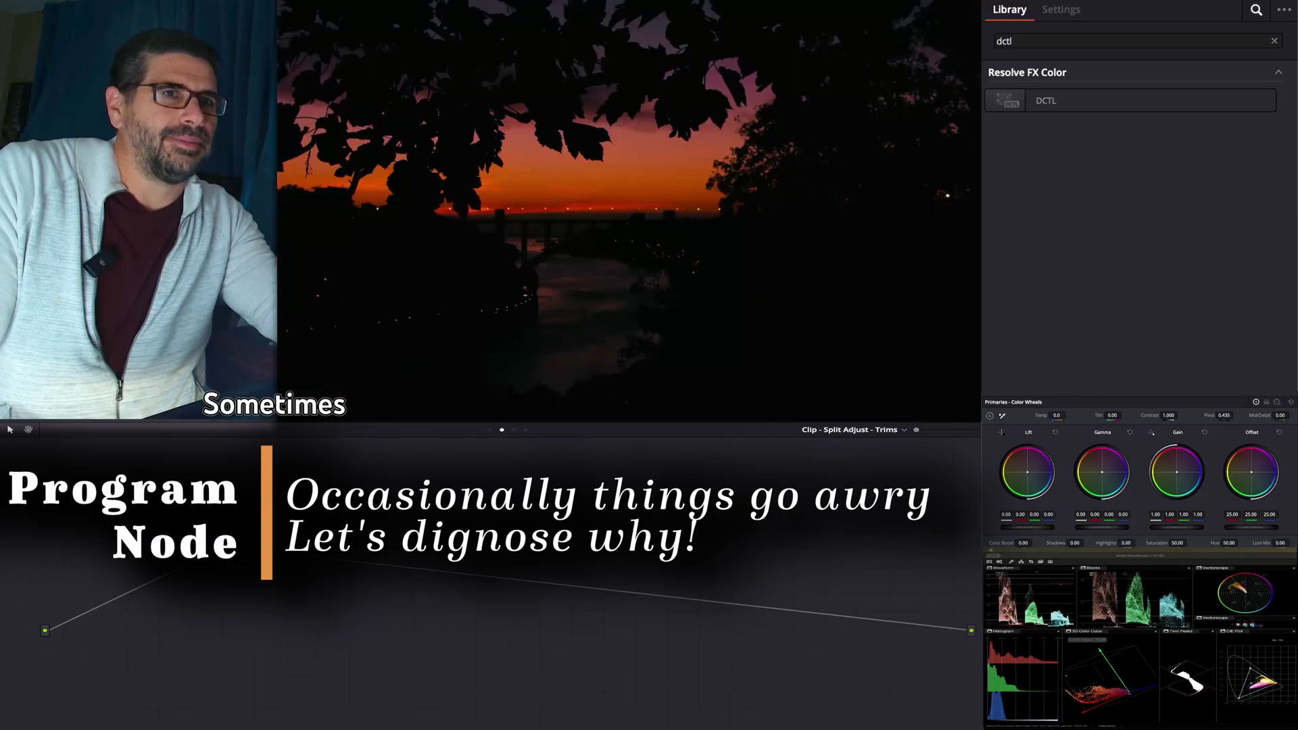
{"action": "key", "text": "Down"}
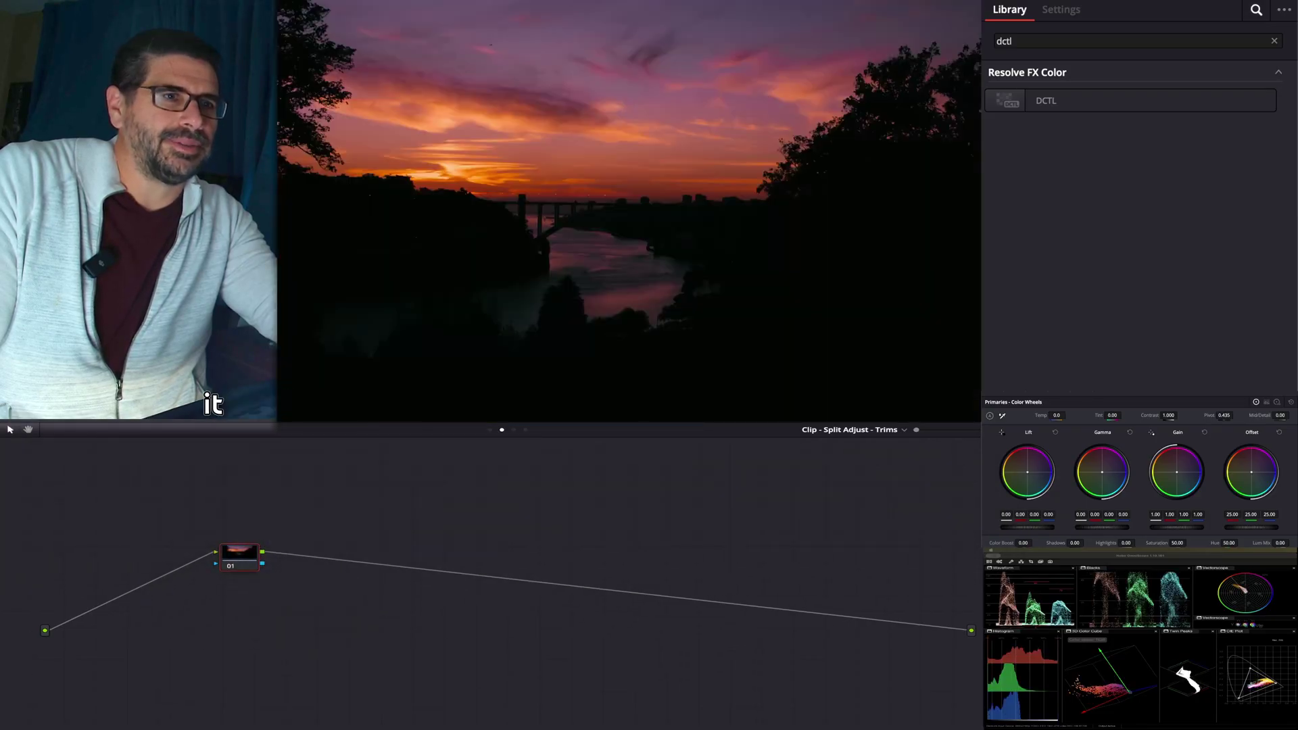
{"action": "key", "text": "Down"}
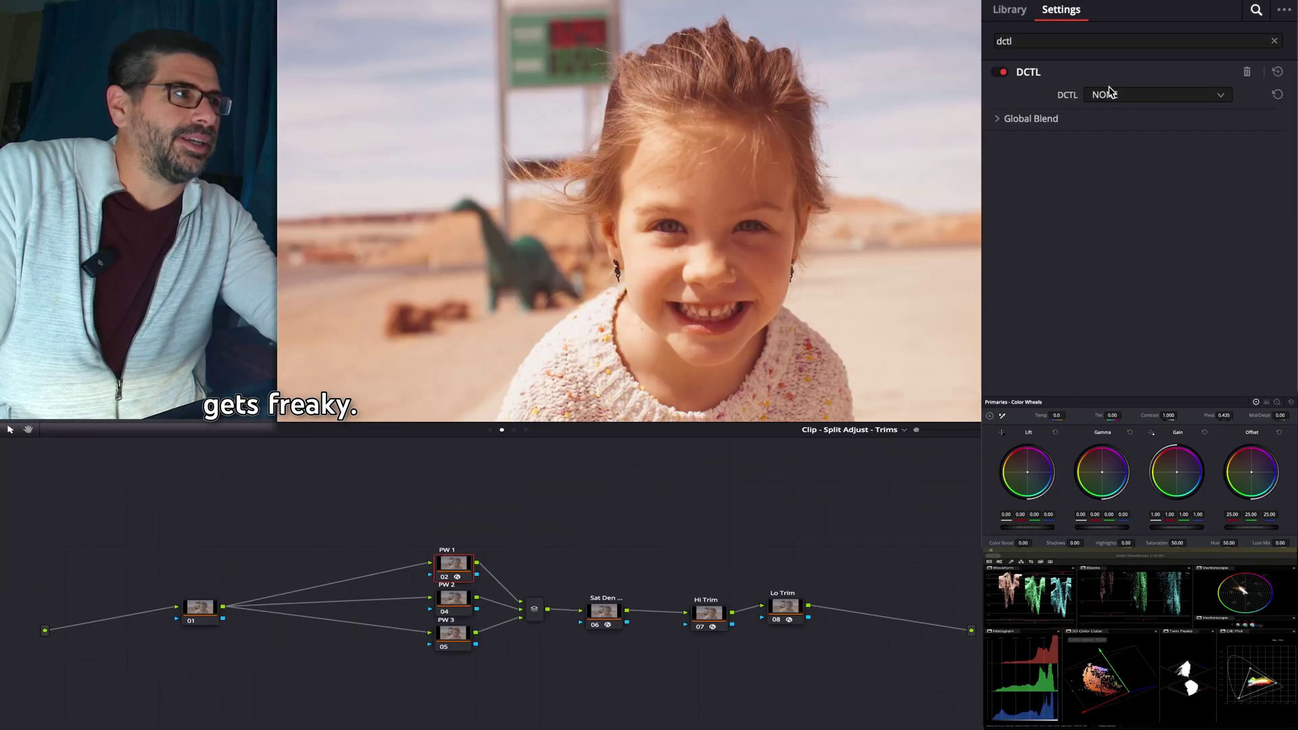
Set the PW 1 node's DCTL to JP_2499_DRT and reopen the list of available DCTLs.
{"action": "left_click", "coordinate": [1109, 95]}
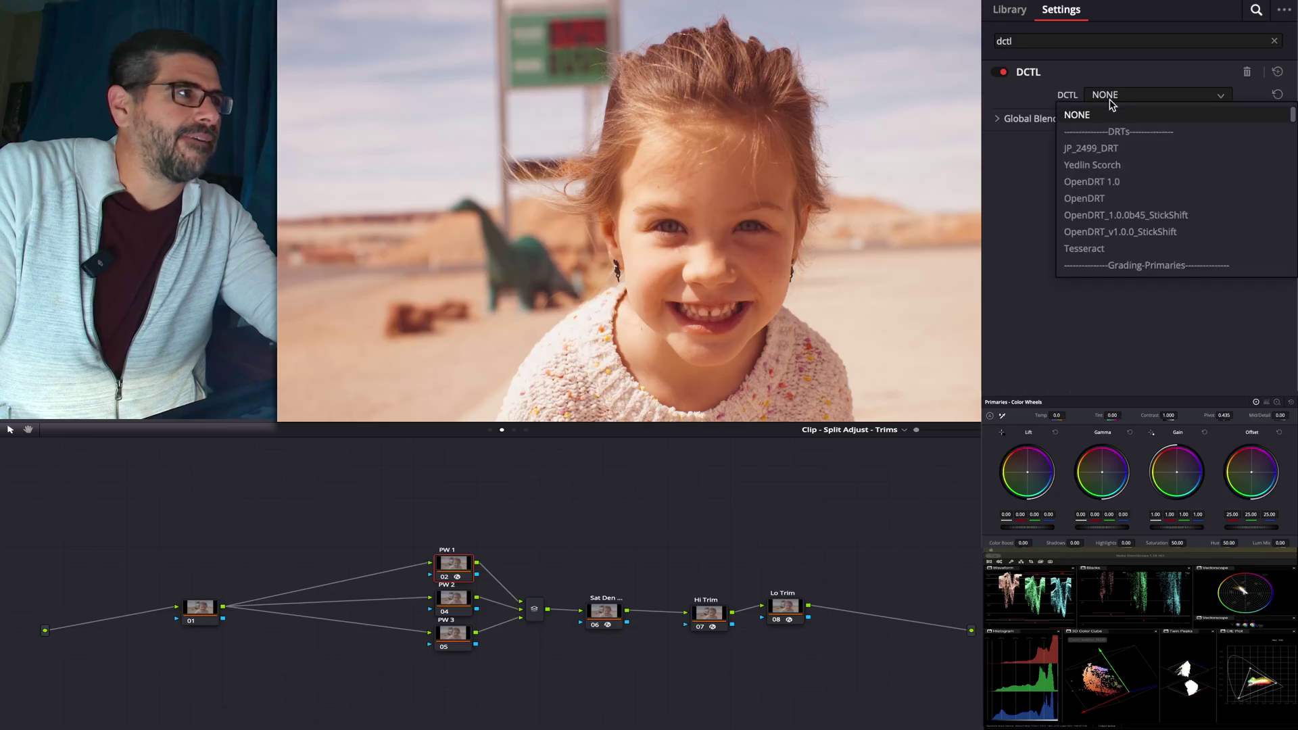
{"action": "left_click", "coordinate": [1102, 150]}
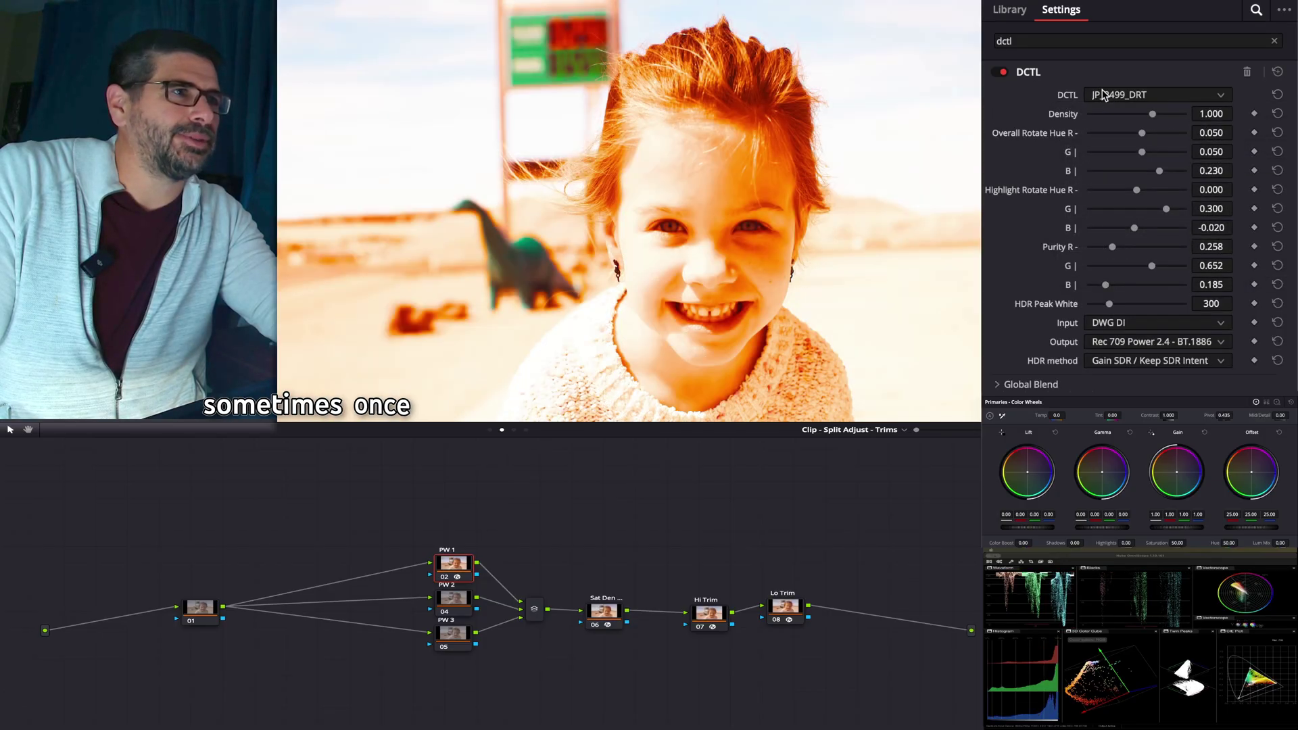
{"action": "left_click", "coordinate": [1108, 96]}
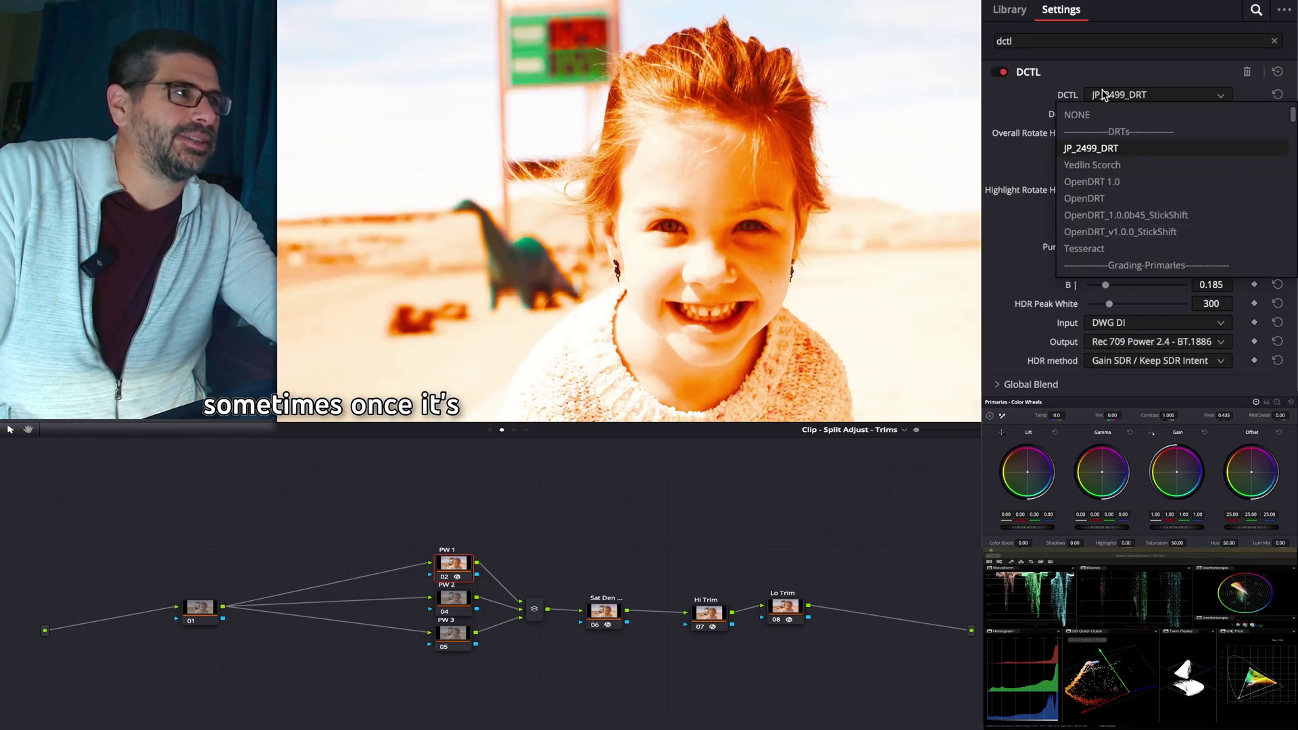
Try the DCTL macro on the PW 1 node again, then step ahead to the clip of the baby above the river valley.
{"action": "left_click", "coordinate": [435, 563]}
{"action": "left_click", "coordinate": [454, 566]}
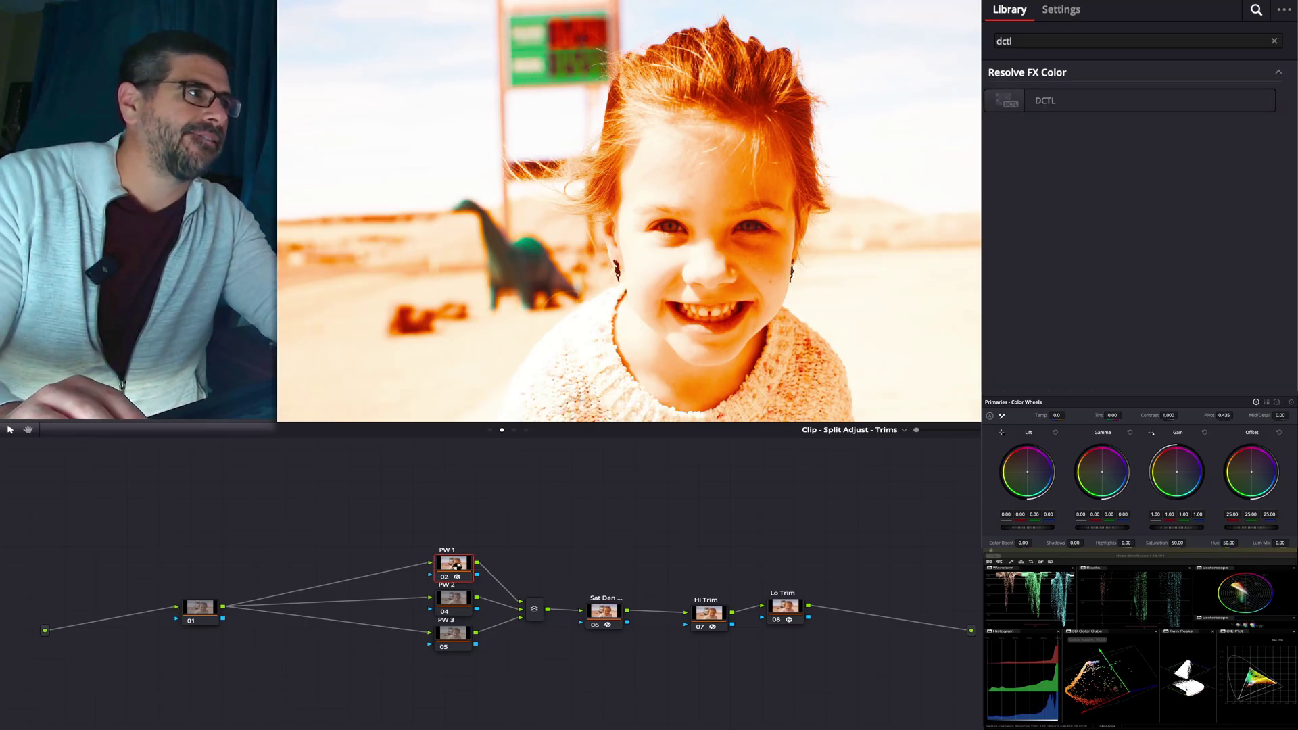
{"action": "key", "text": "Down"}
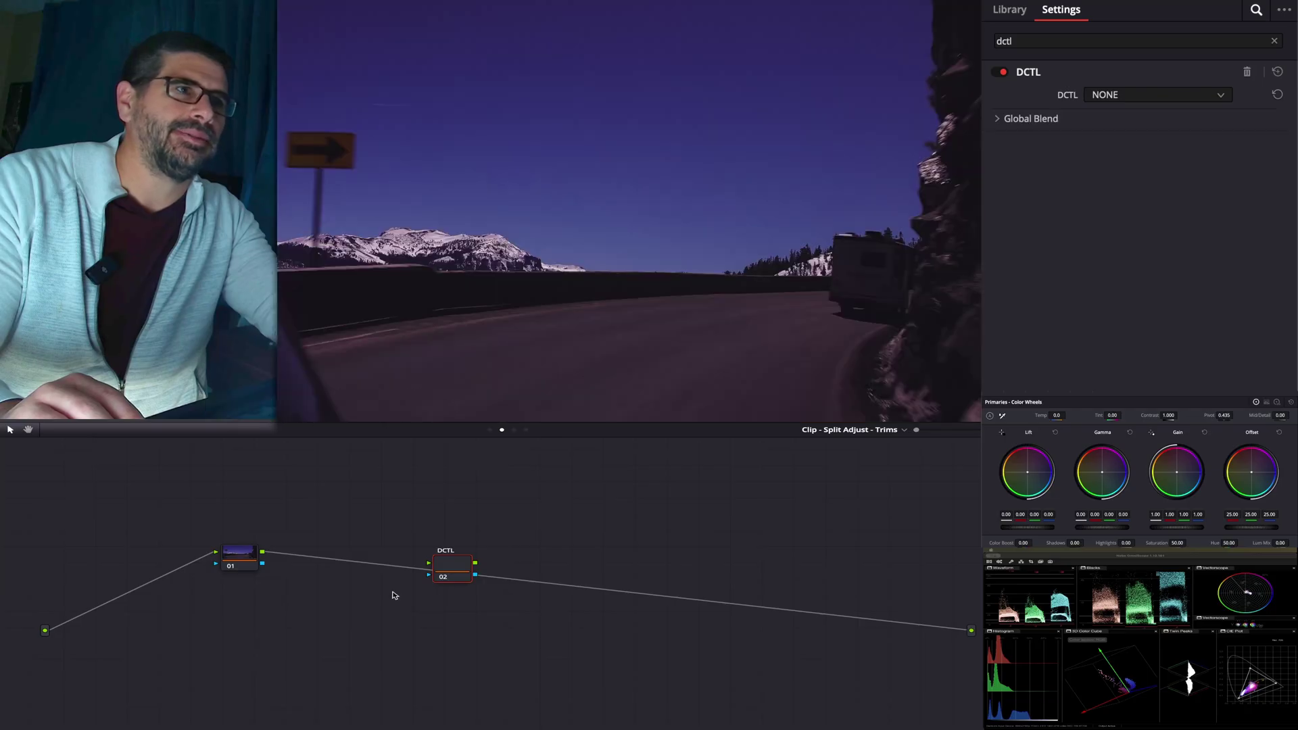
{"action": "key", "text": "Down"}
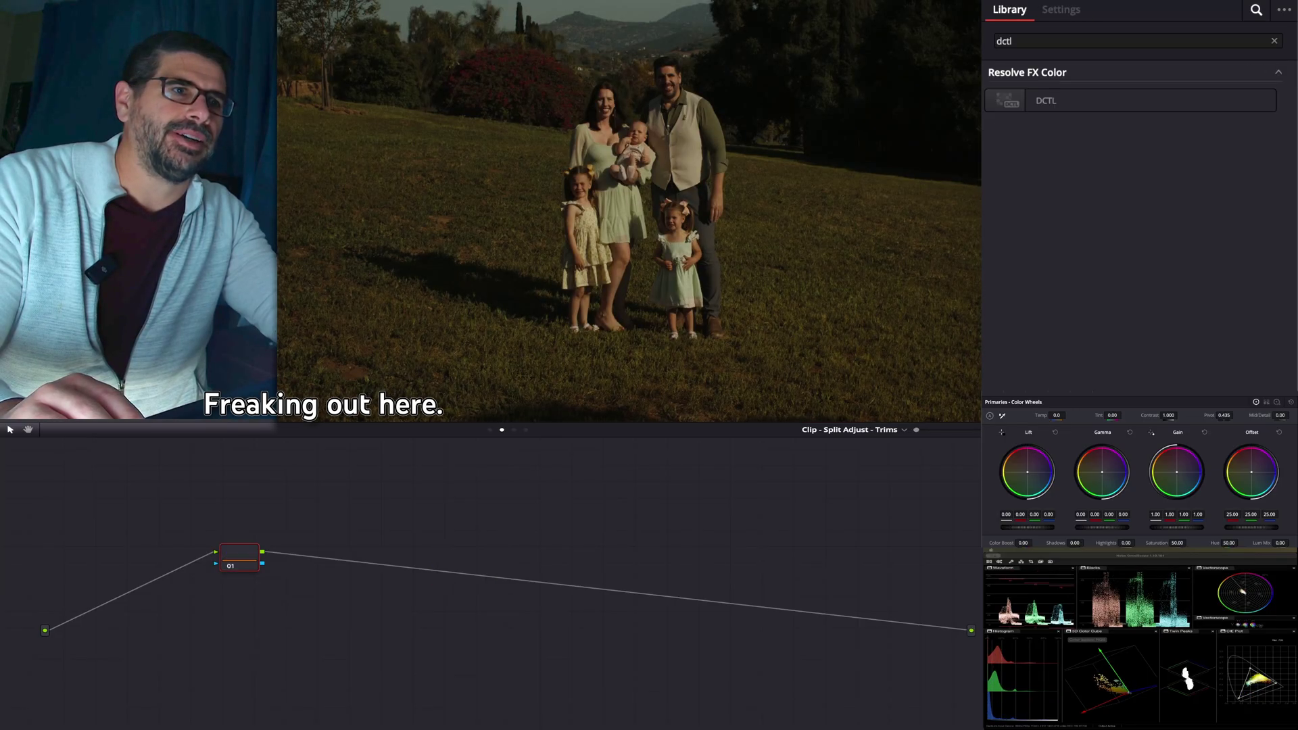
{"action": "key", "text": "Down"}
{"action": "key", "text": "Down"}
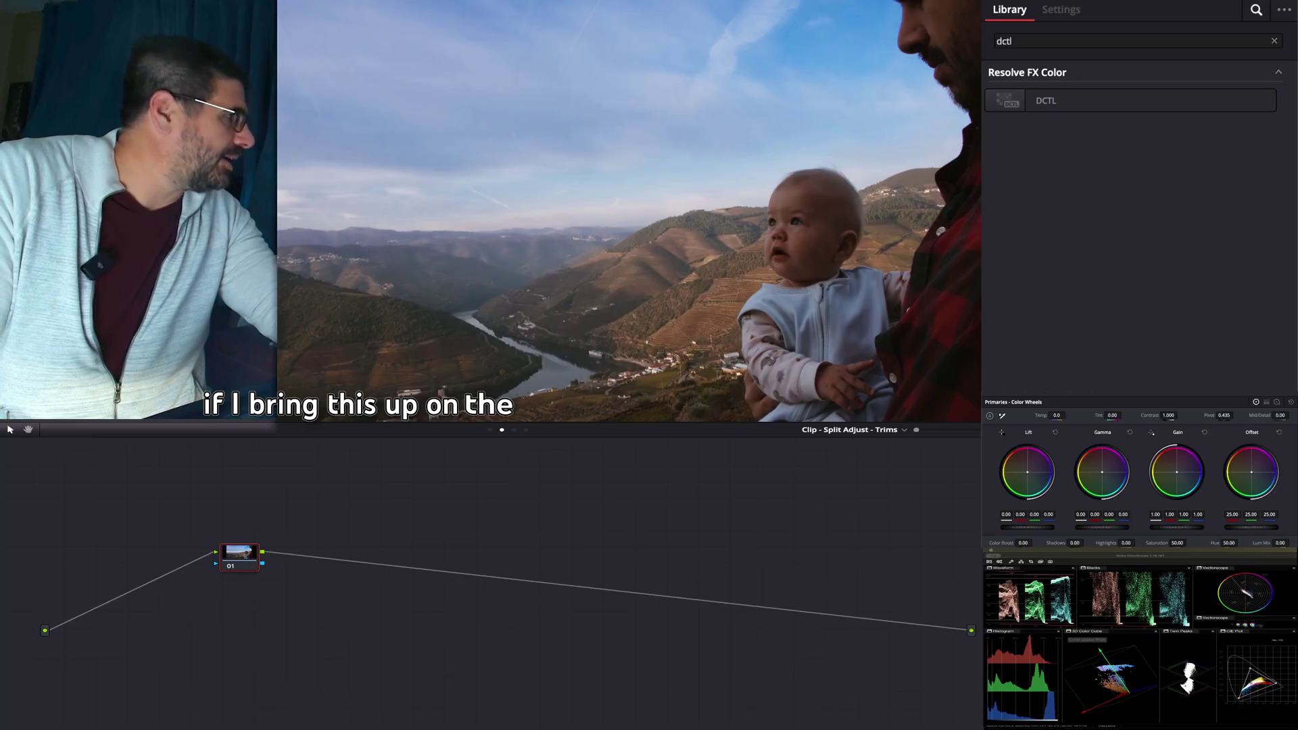
Switch to Keyboard Maestro and examine the Find Red Shaper macro's first click and its image condition against the effects library.
{"action": "left_click", "coordinate": [1279, 318]}
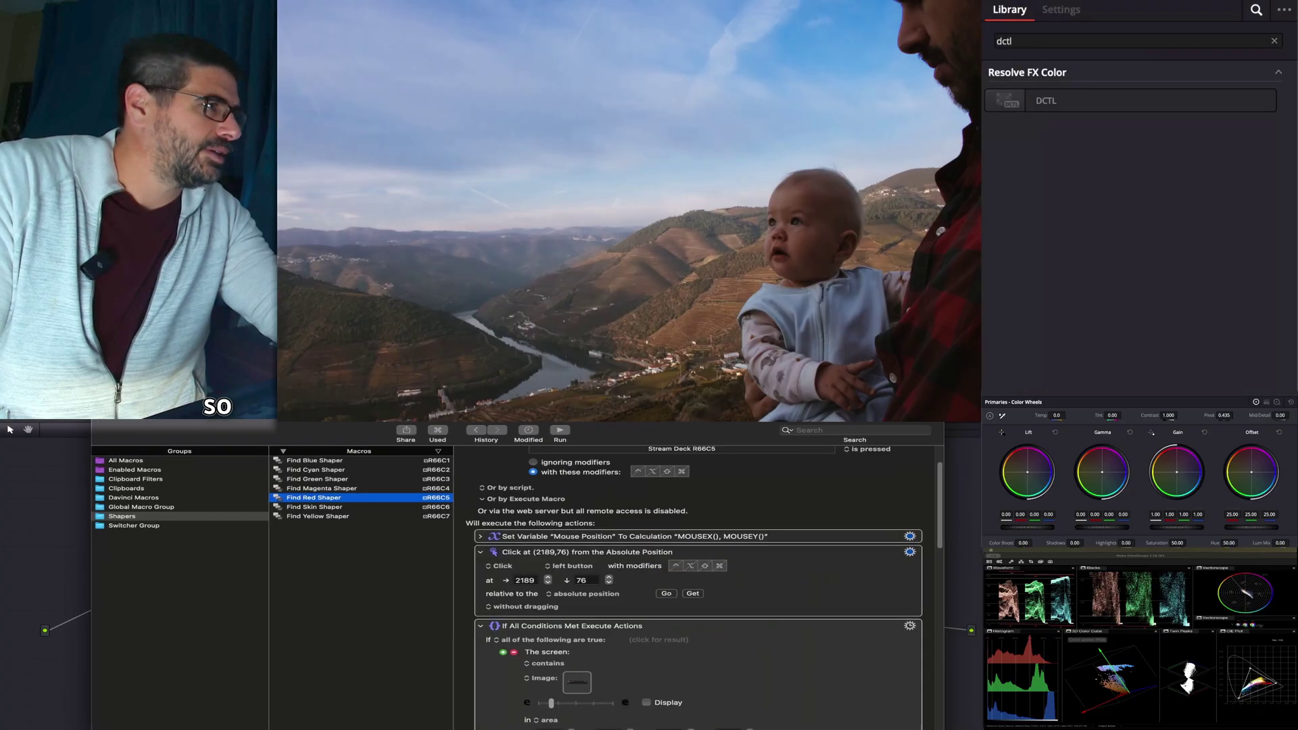
{"action": "left_click_drag", "start_coordinate": [302, 435], "coordinate": [299, 425]}
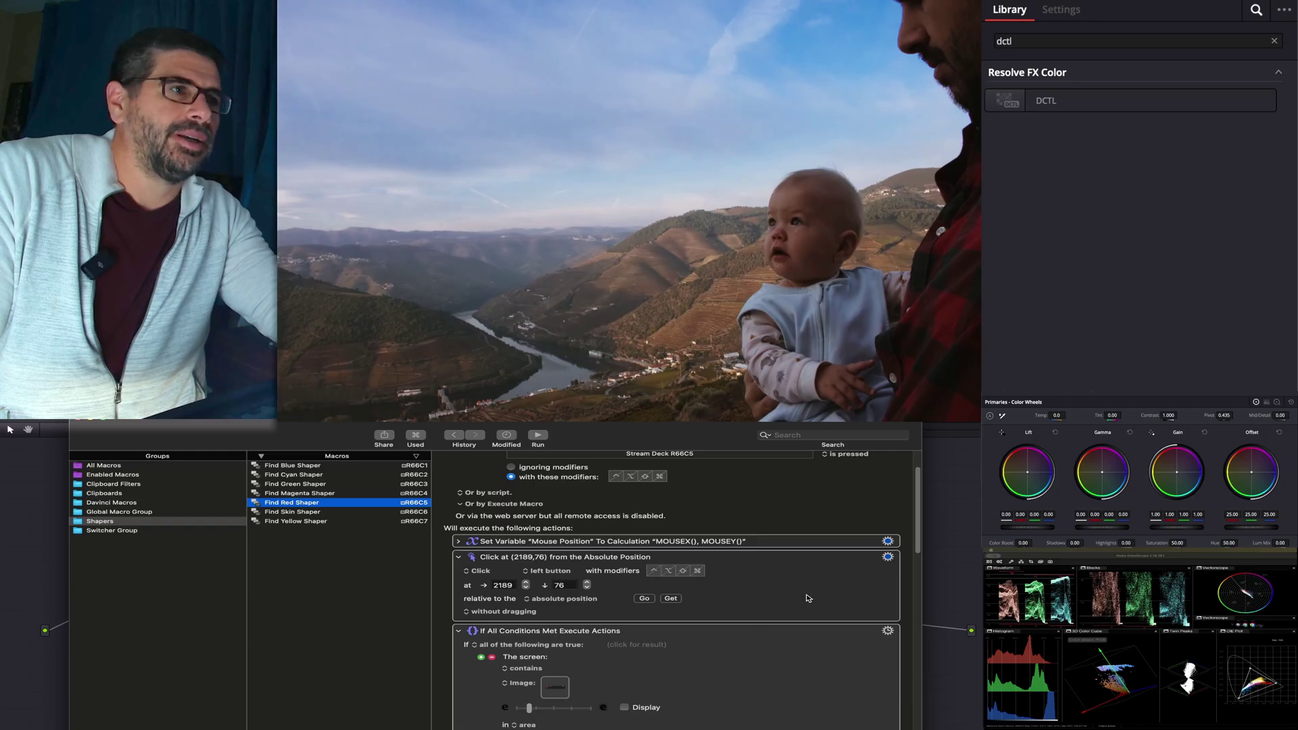
{"action": "scroll", "coordinate": [545, 664], "scroll_direction": "down", "scroll_amount": 5}
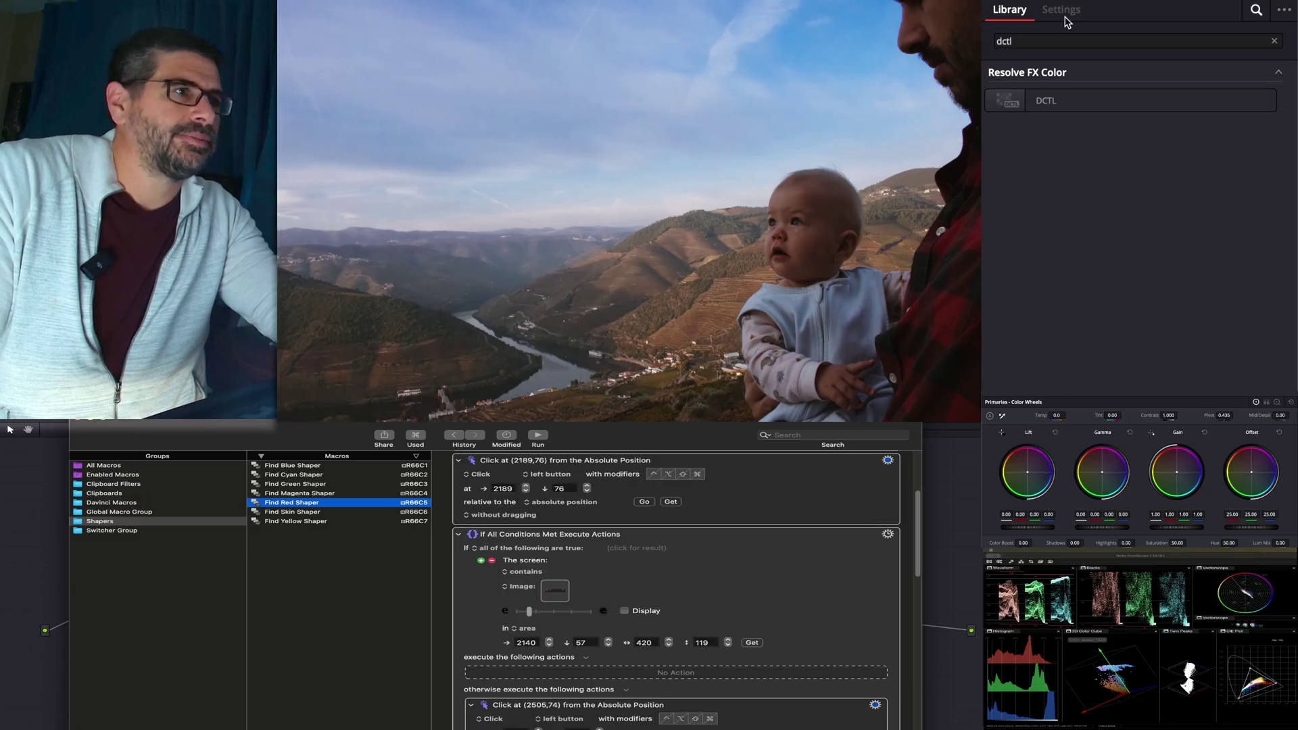
{"action": "left_click", "coordinate": [1009, 20]}
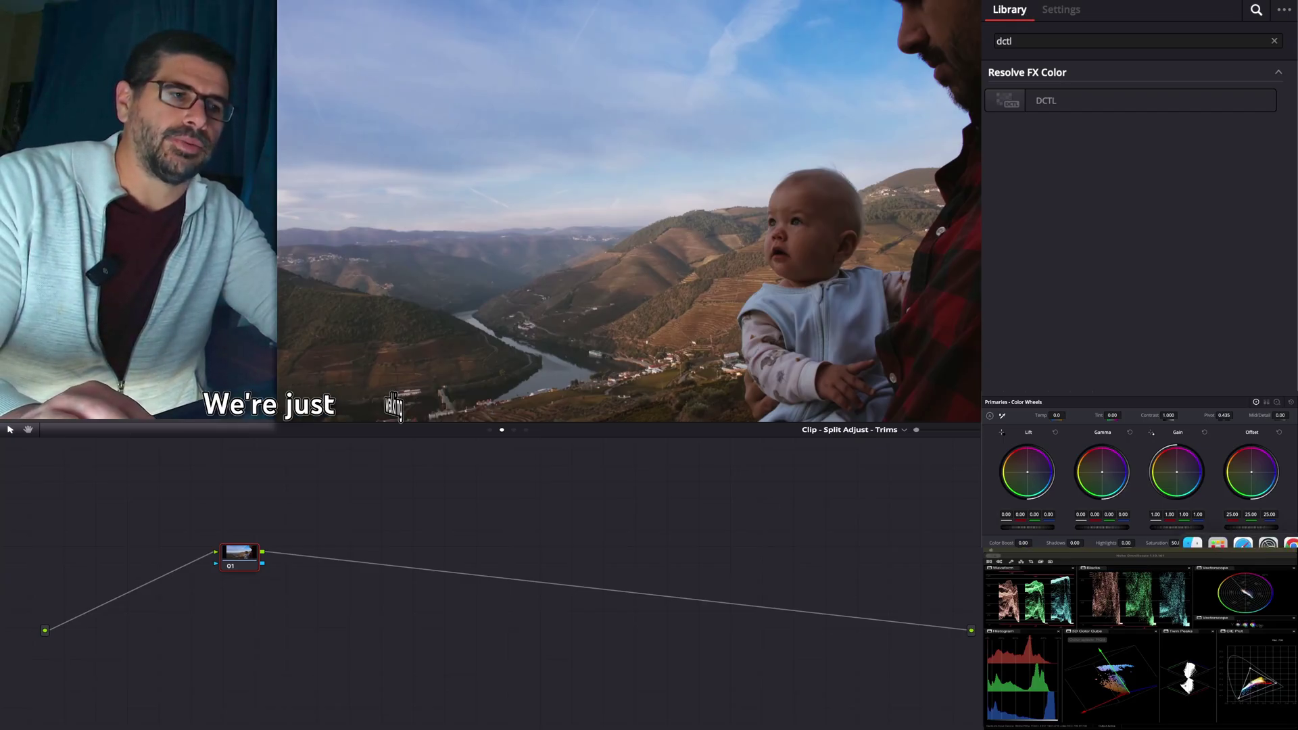
{"action": "left_click", "coordinate": [626, 721]}
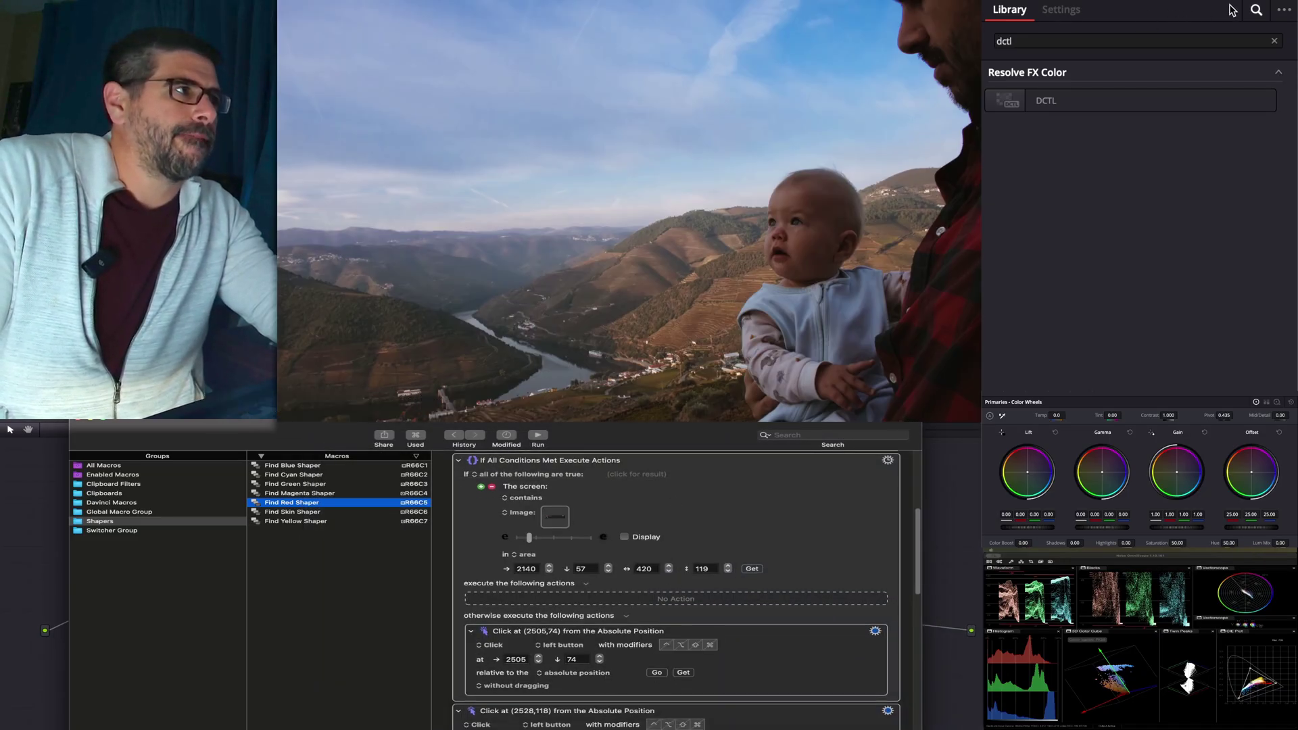
Hide the effects library's search field, show it again, and return to the Find Red Shaper macro.
{"action": "left_click", "coordinate": [1257, 10]}
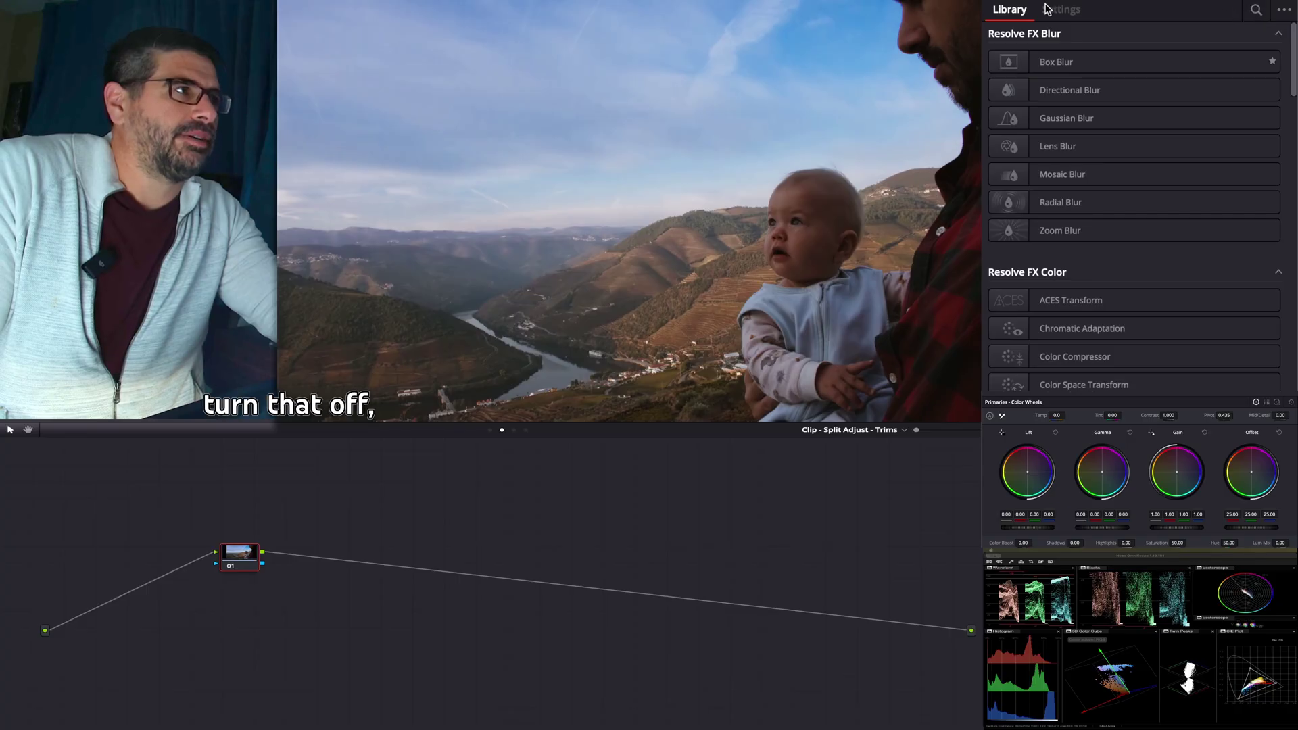
{"action": "left_click", "coordinate": [1255, 11]}
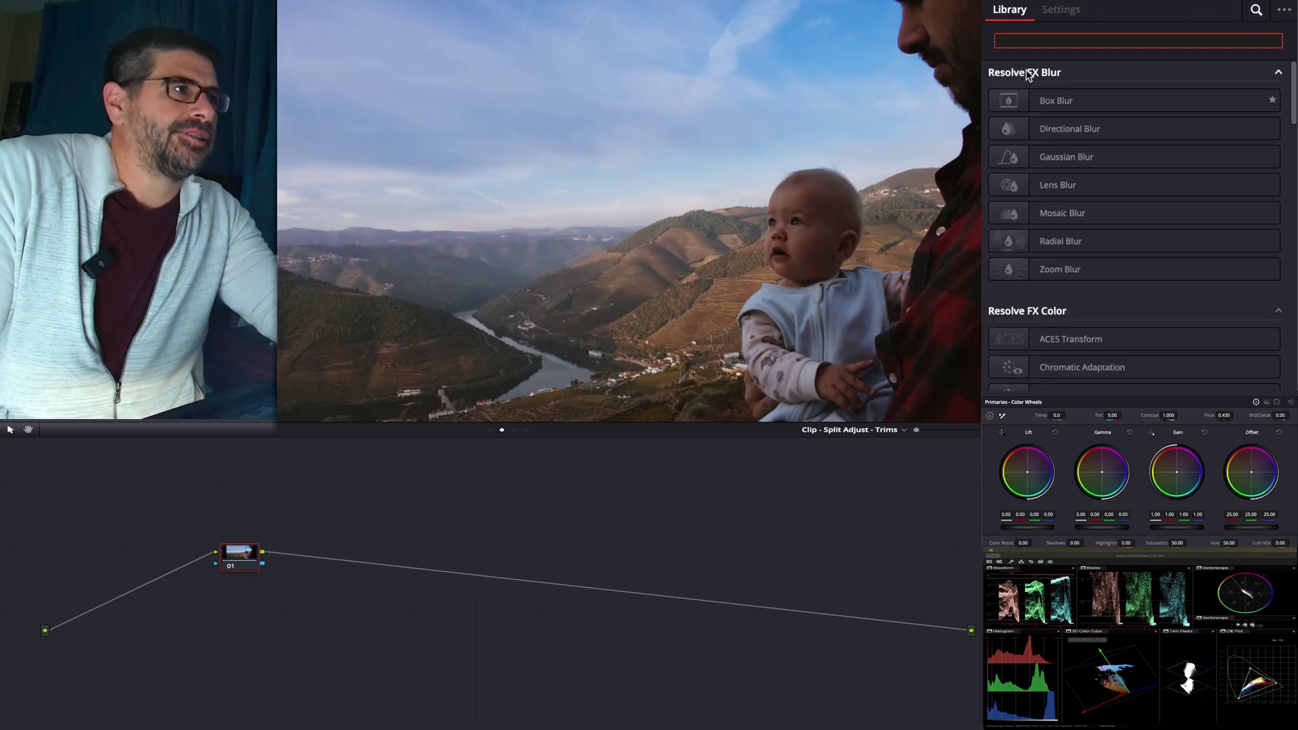
{"action": "left_click", "coordinate": [639, 718]}
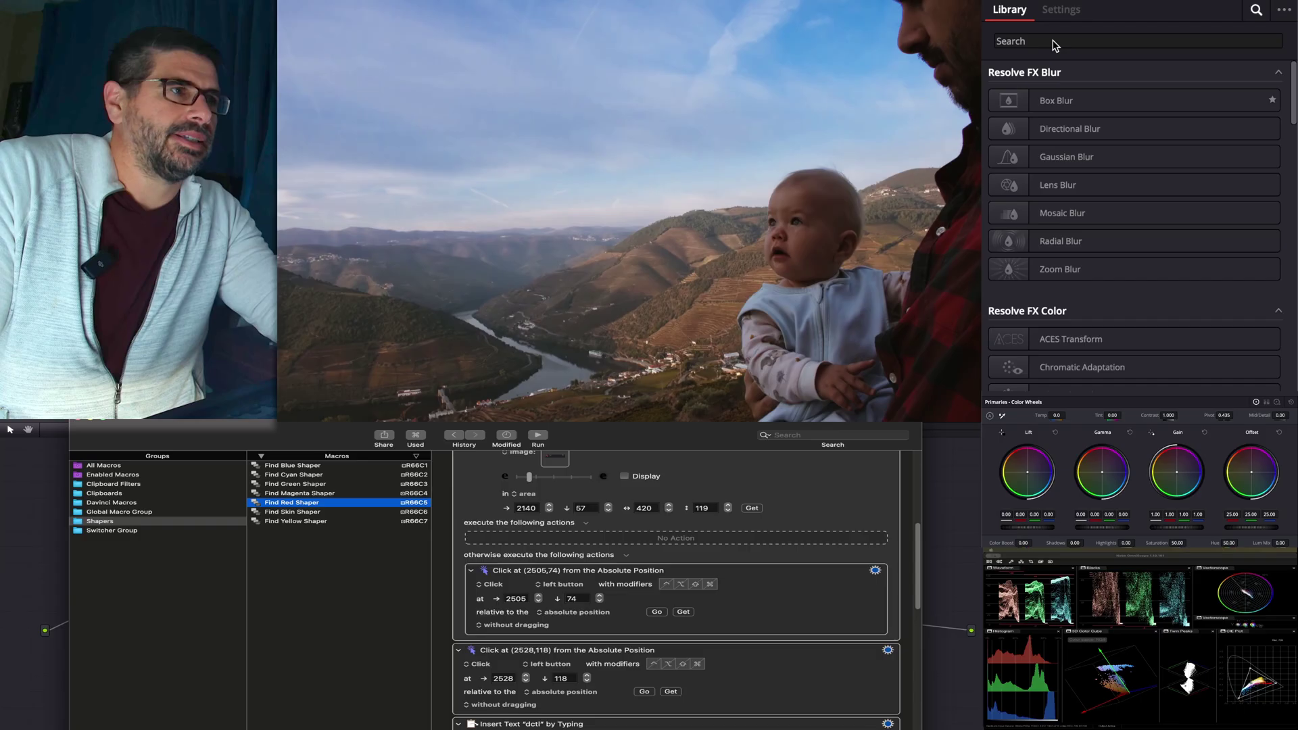
Search the effects library for "dc" and "dct", clearing the field after each search and comparing with the macro's field-clearing click.
{"action": "left_click", "coordinate": [1274, 42]}
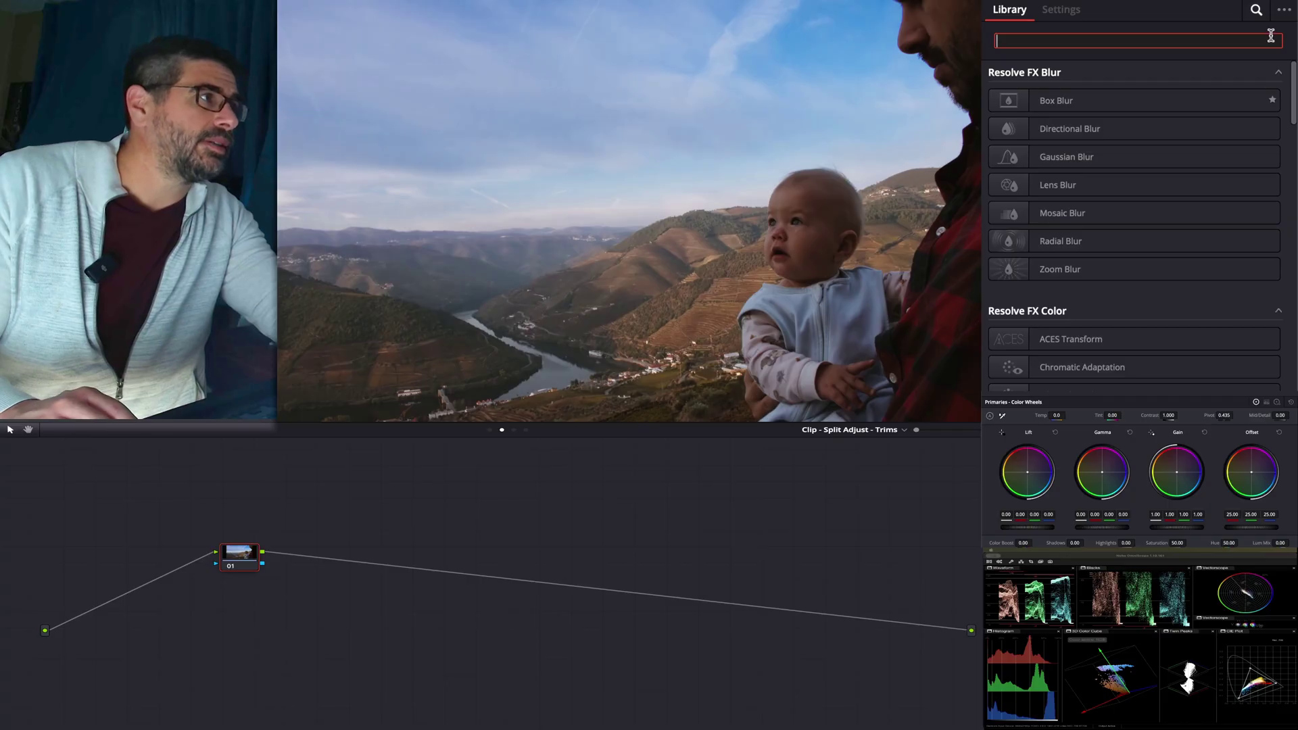
{"action": "type", "text": "dc"}
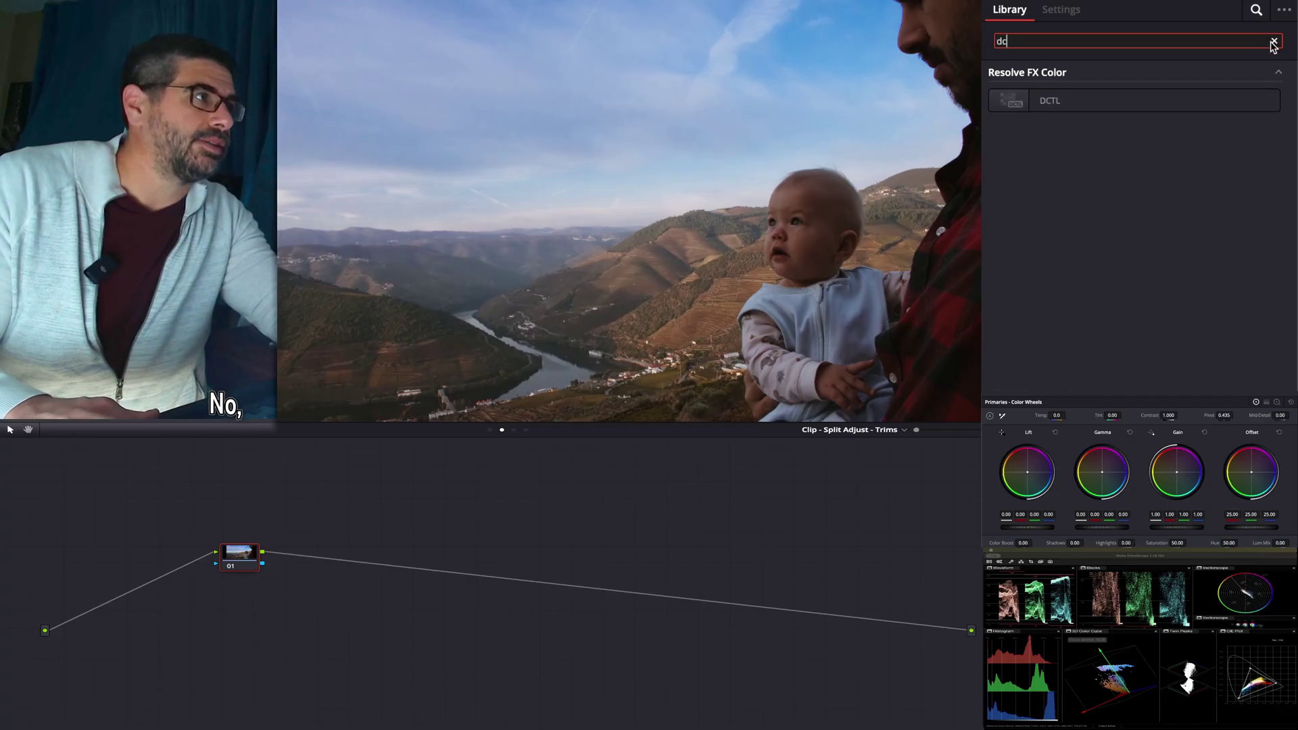
{"action": "left_click", "coordinate": [1274, 42]}
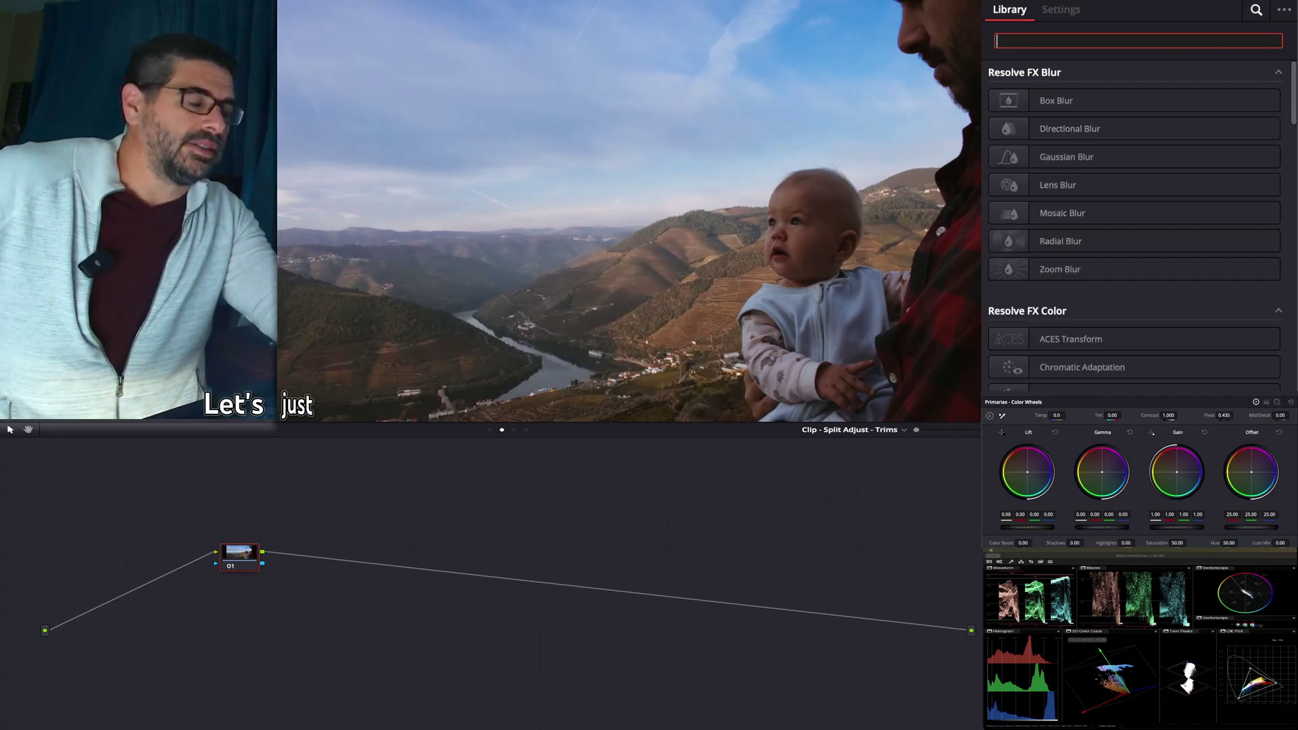
{"action": "type", "text": "dct"}
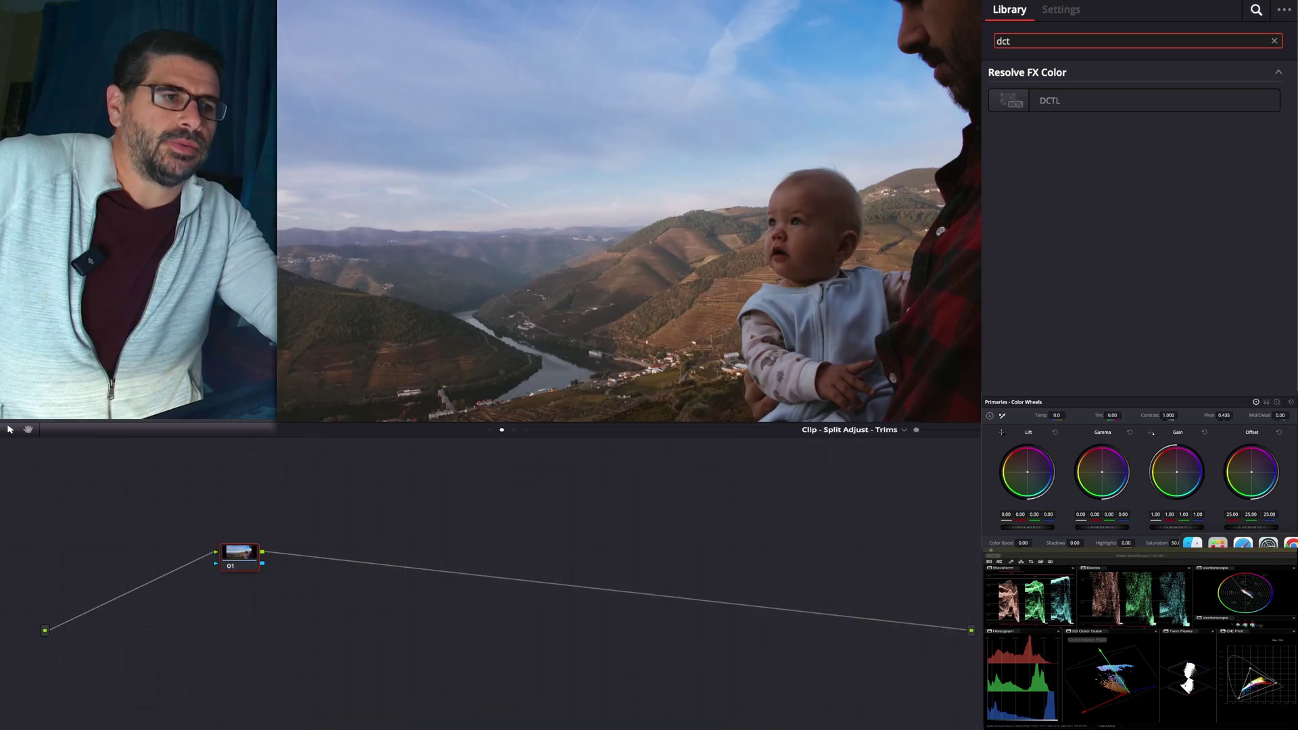
{"action": "left_click", "coordinate": [617, 721]}
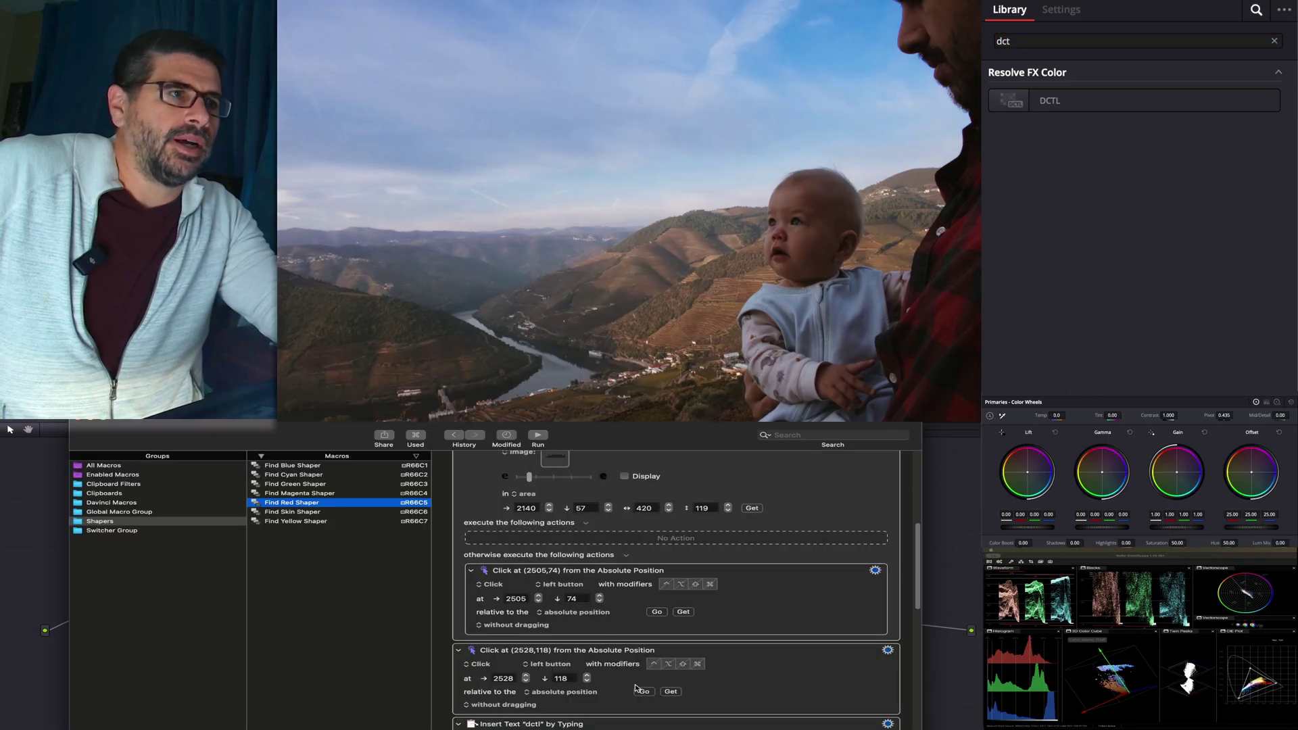
{"action": "scroll", "coordinate": [639, 690], "scroll_direction": "down", "scroll_amount": 2}
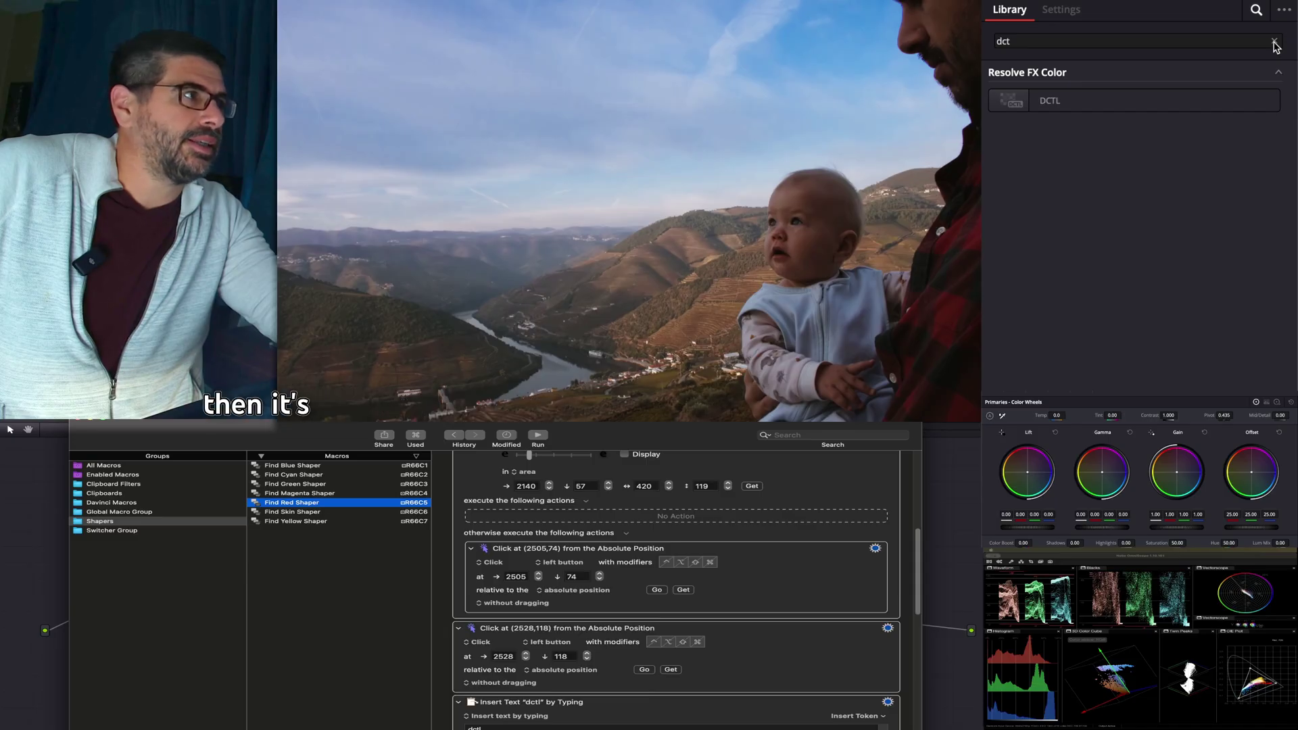
{"action": "left_click", "coordinate": [1275, 44]}
{"action": "left_click", "coordinate": [618, 720]}
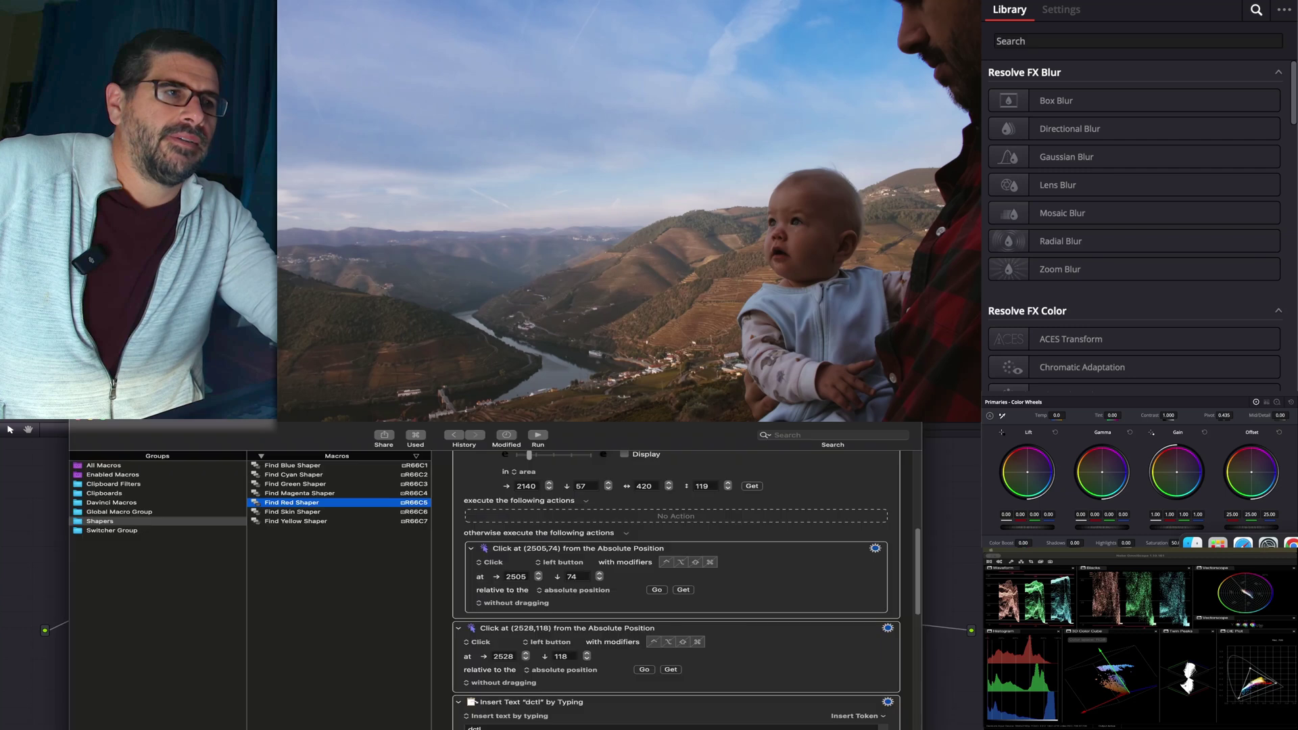
Examine the Find Red Shaper macro's field click, "dctl" text insertion and click-and-hold actions against the effects library.
{"action": "scroll", "coordinate": [570, 725], "scroll_direction": "down", "scroll_amount": 3}
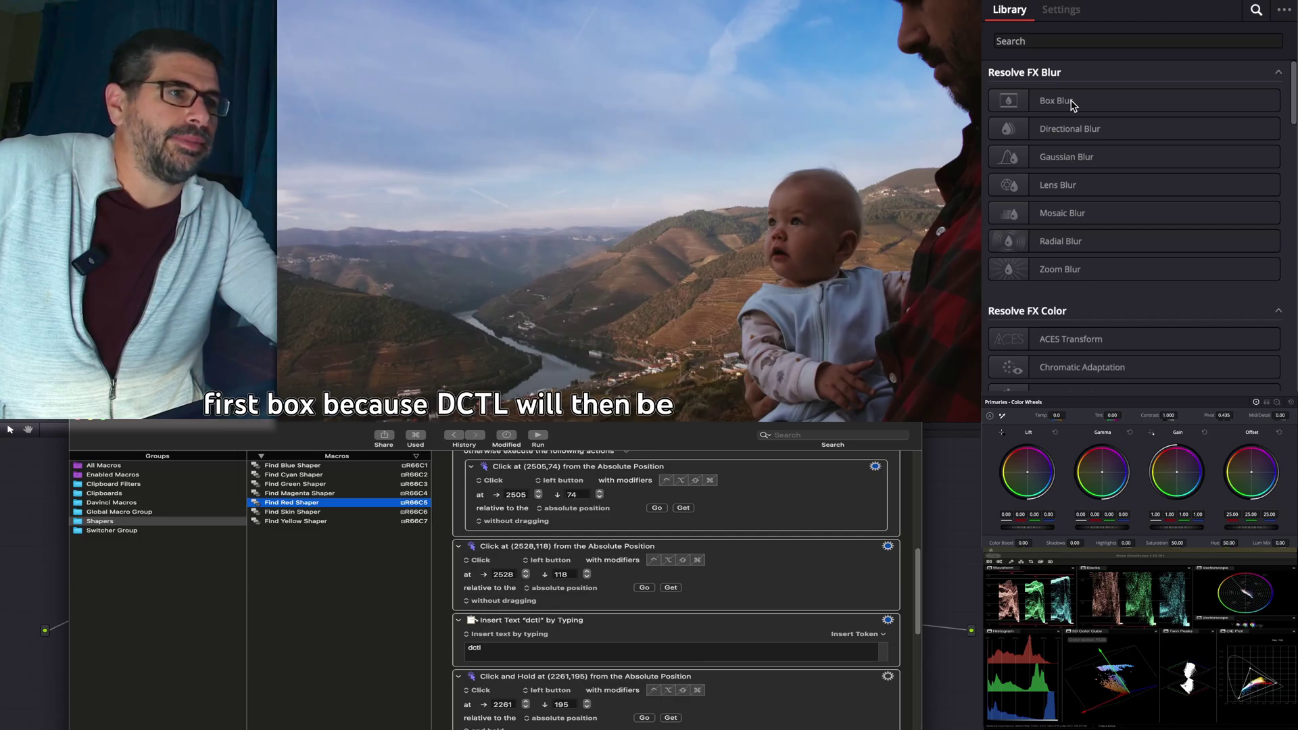
{"action": "scroll", "coordinate": [1074, 105], "scroll_direction": "down", "scroll_amount": 5}
{"action": "scroll", "coordinate": [676, 588], "scroll_direction": "down", "scroll_amount": 1}
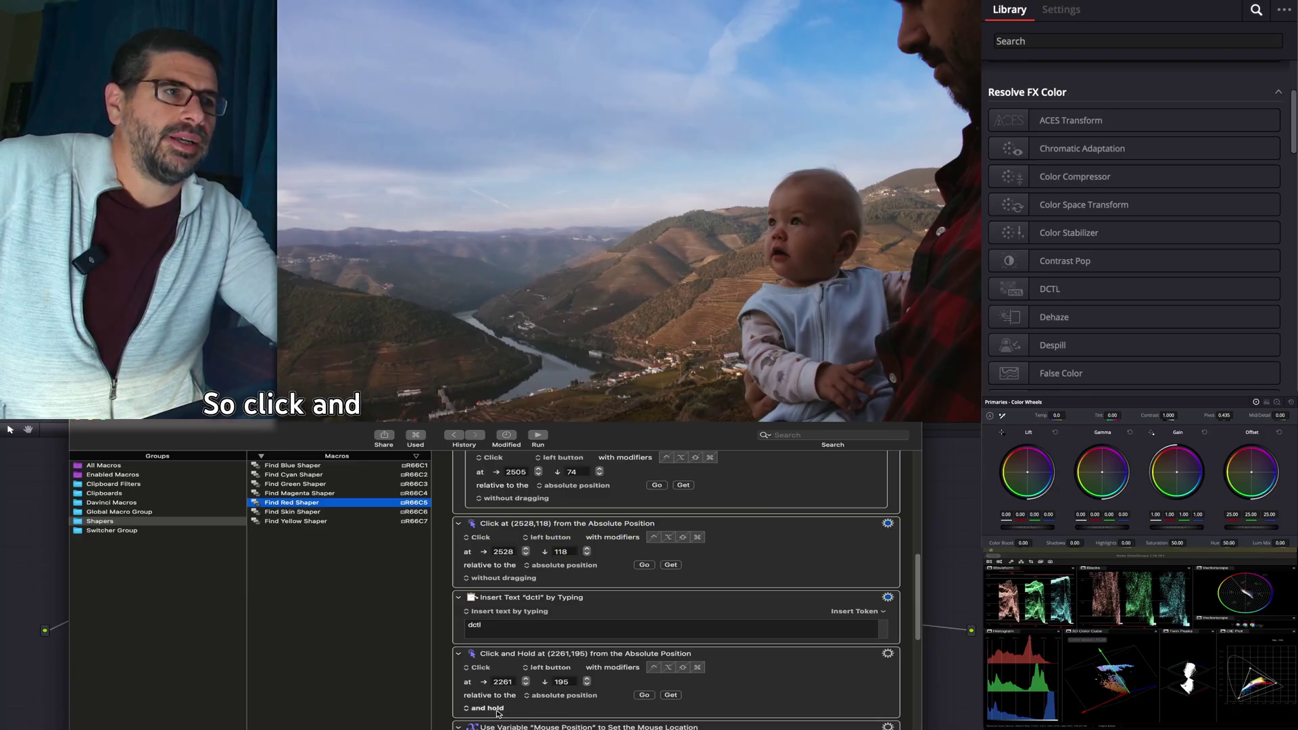
{"action": "scroll", "coordinate": [497, 714], "scroll_direction": "down", "scroll_amount": 1}
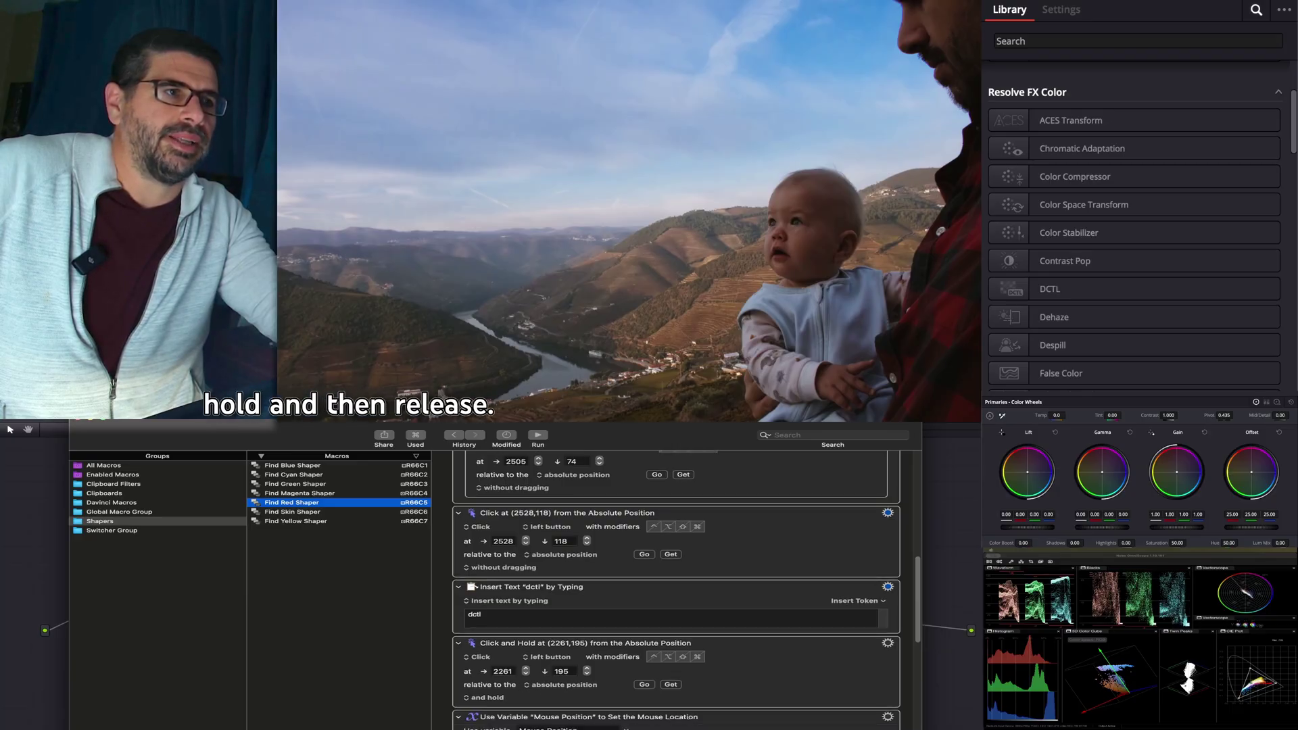
{"action": "scroll", "coordinate": [676, 588], "scroll_direction": "down", "scroll_amount": 1}
{"action": "scroll", "coordinate": [676, 589], "scroll_direction": "down", "scroll_amount": 2}
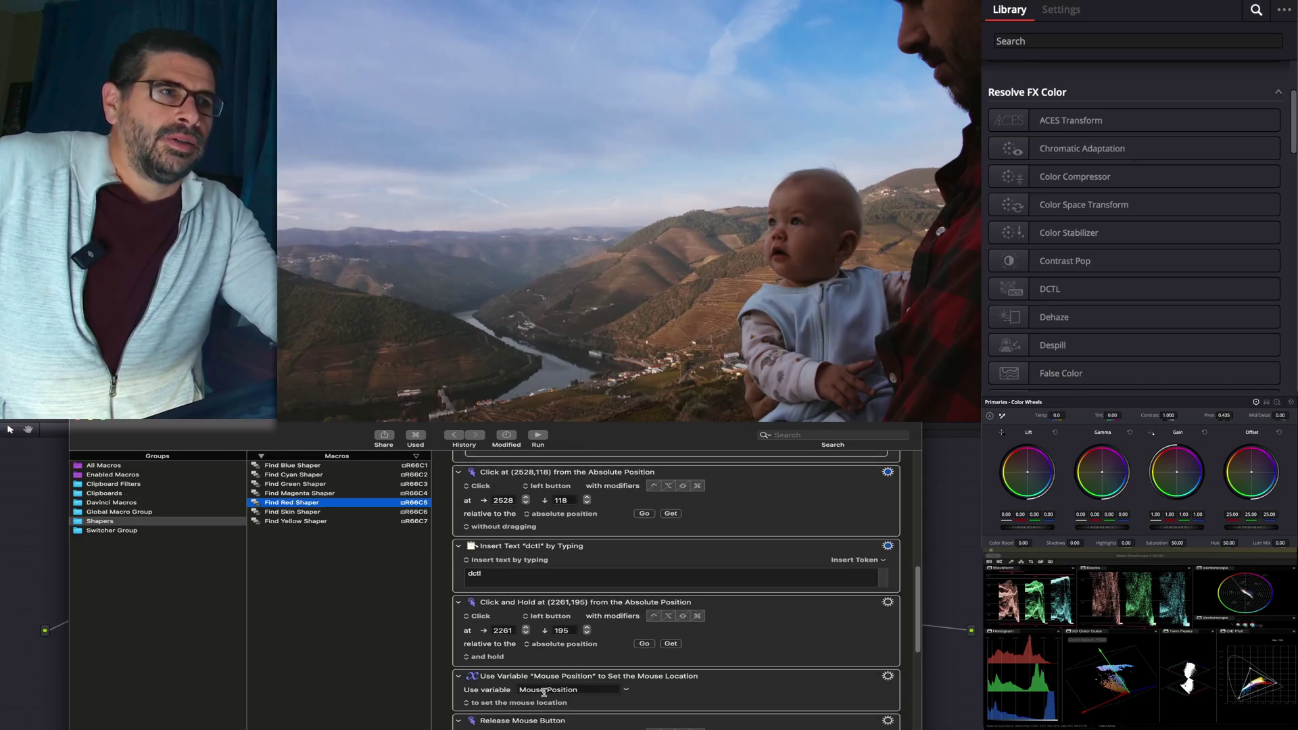
{"action": "scroll", "coordinate": [544, 693], "scroll_direction": "down", "scroll_amount": 3}
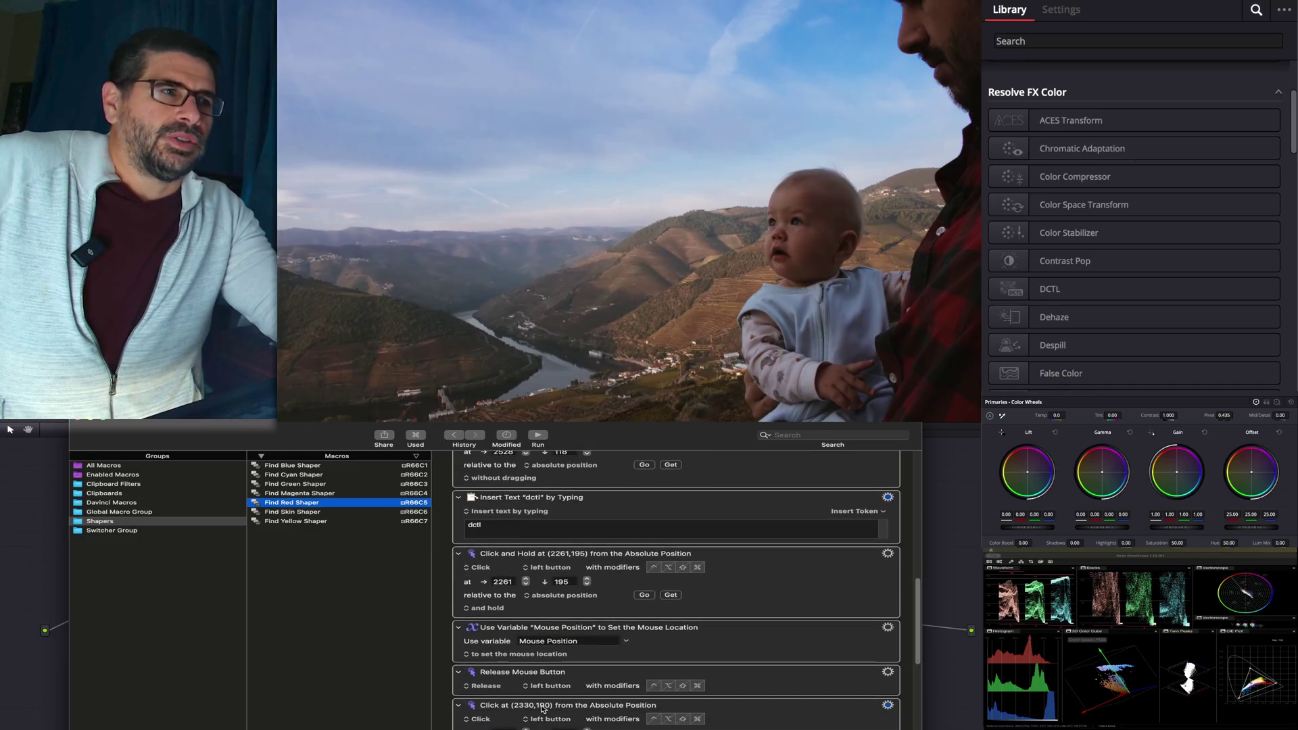
Examine the rest of the Find Red Shaper macro, from its Loop Counter and down-arrow loop to the node-labelling actions.
{"action": "scroll", "coordinate": [544, 705], "scroll_direction": "down", "scroll_amount": 7}
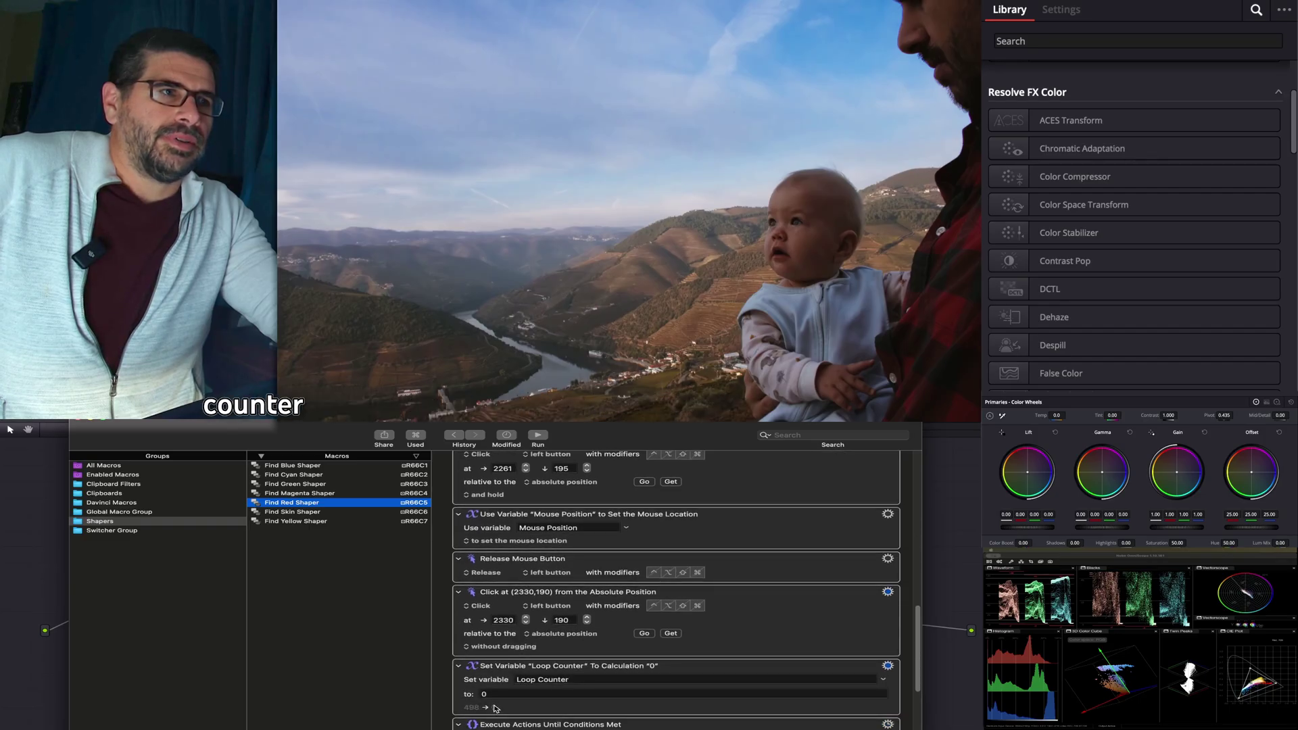
{"action": "scroll", "coordinate": [511, 677], "scroll_direction": "down", "scroll_amount": 3}
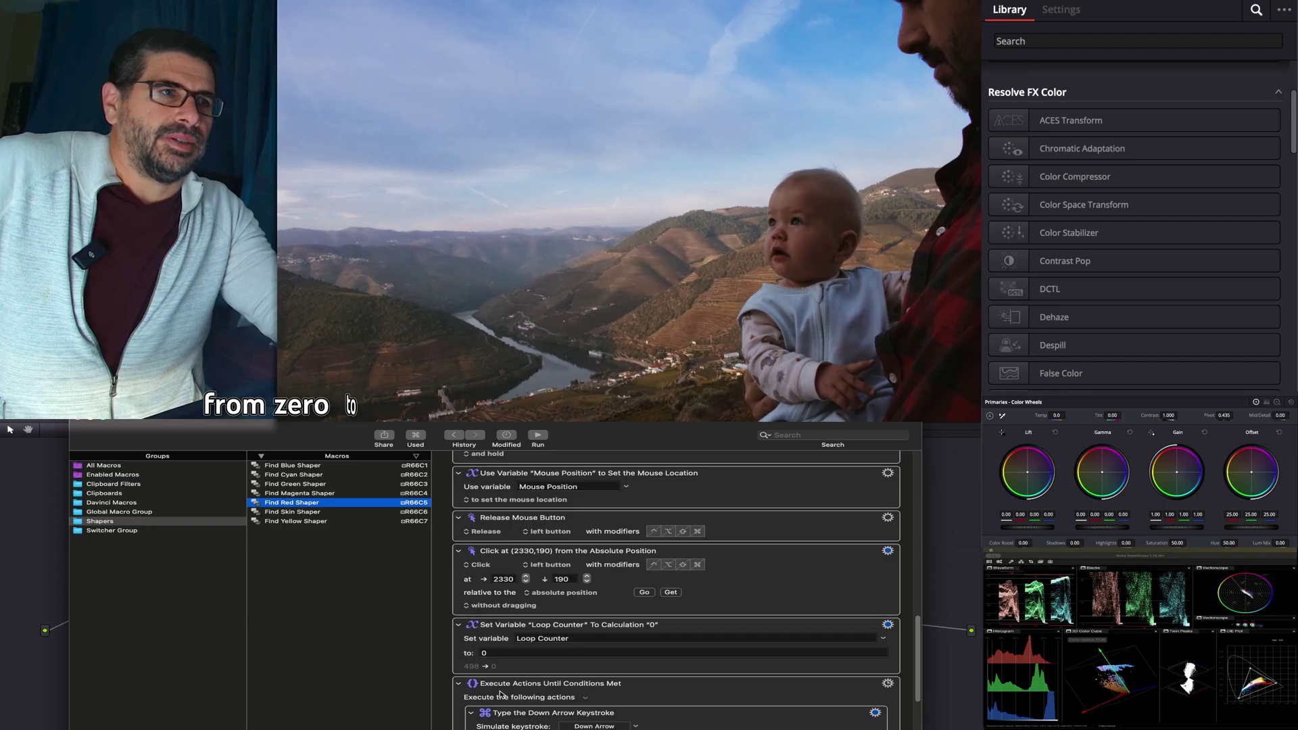
{"action": "scroll", "coordinate": [523, 651], "scroll_direction": "down", "scroll_amount": 3}
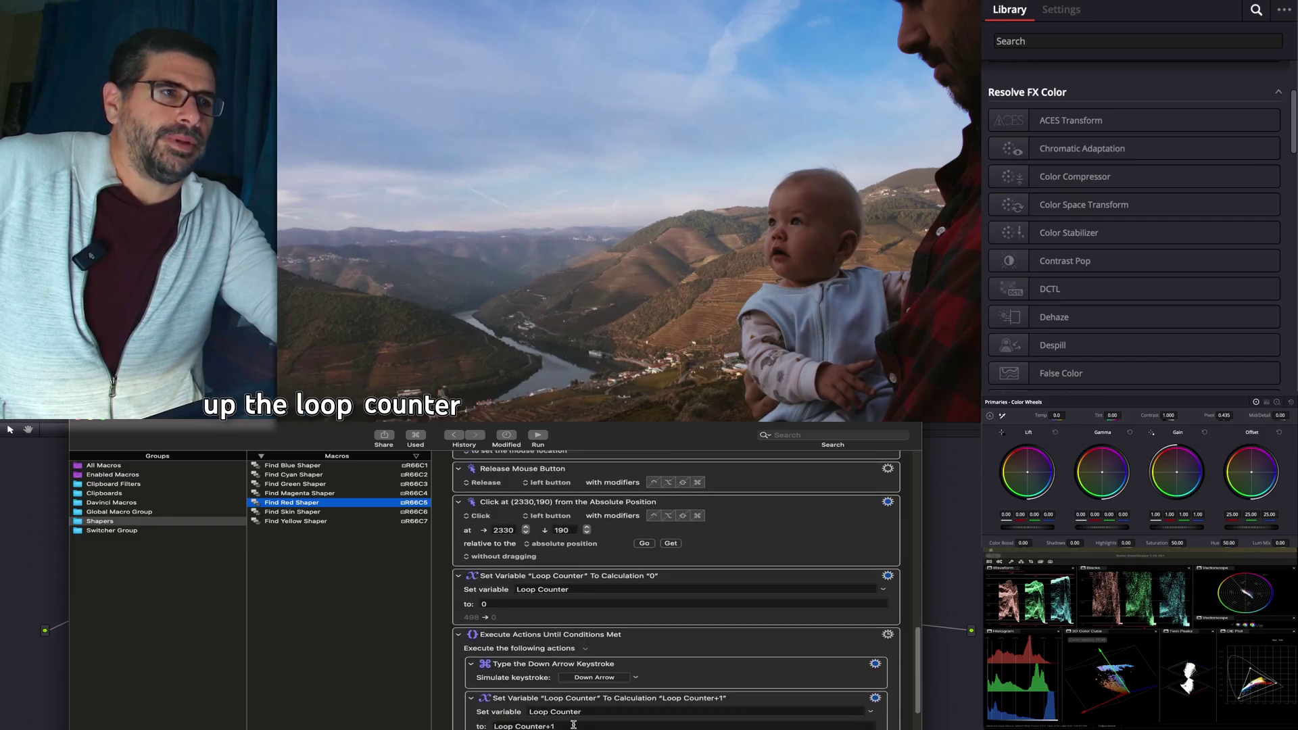
{"action": "scroll", "coordinate": [573, 724], "scroll_direction": "down", "scroll_amount": 5}
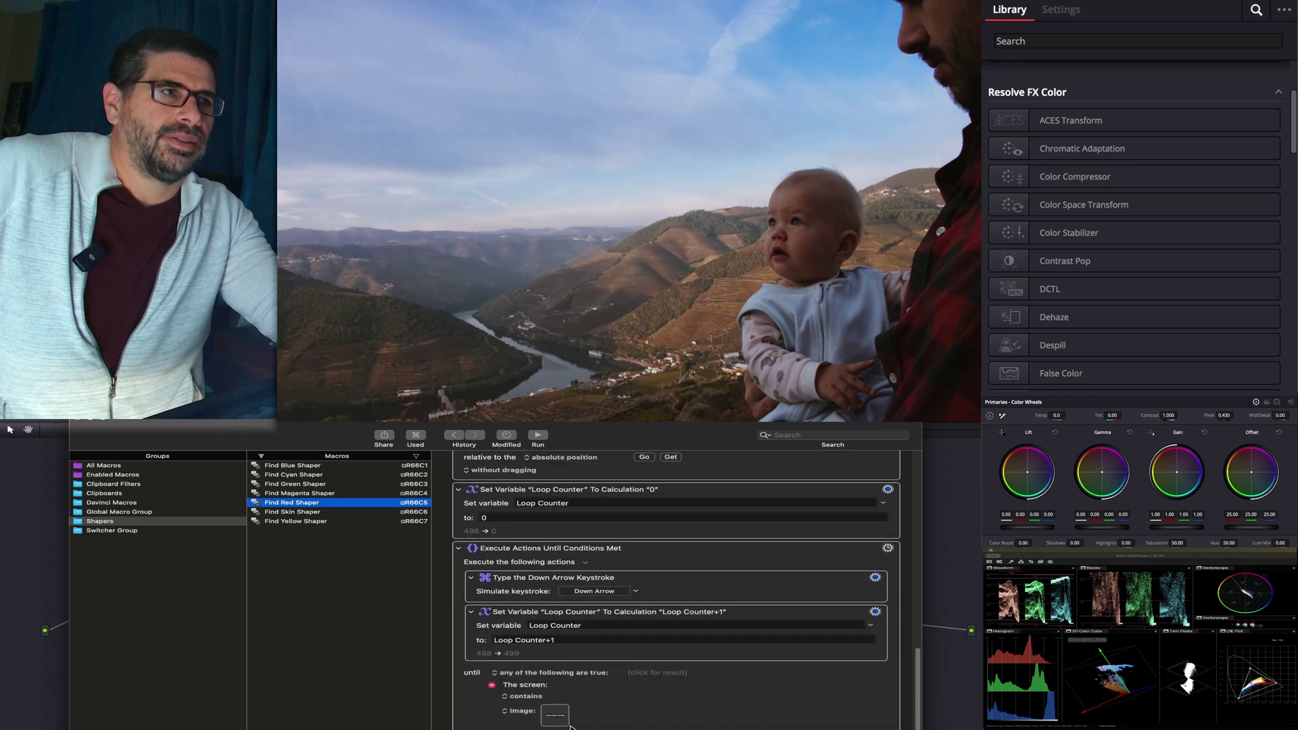
{"action": "scroll", "coordinate": [571, 727], "scroll_direction": "down", "scroll_amount": 2}
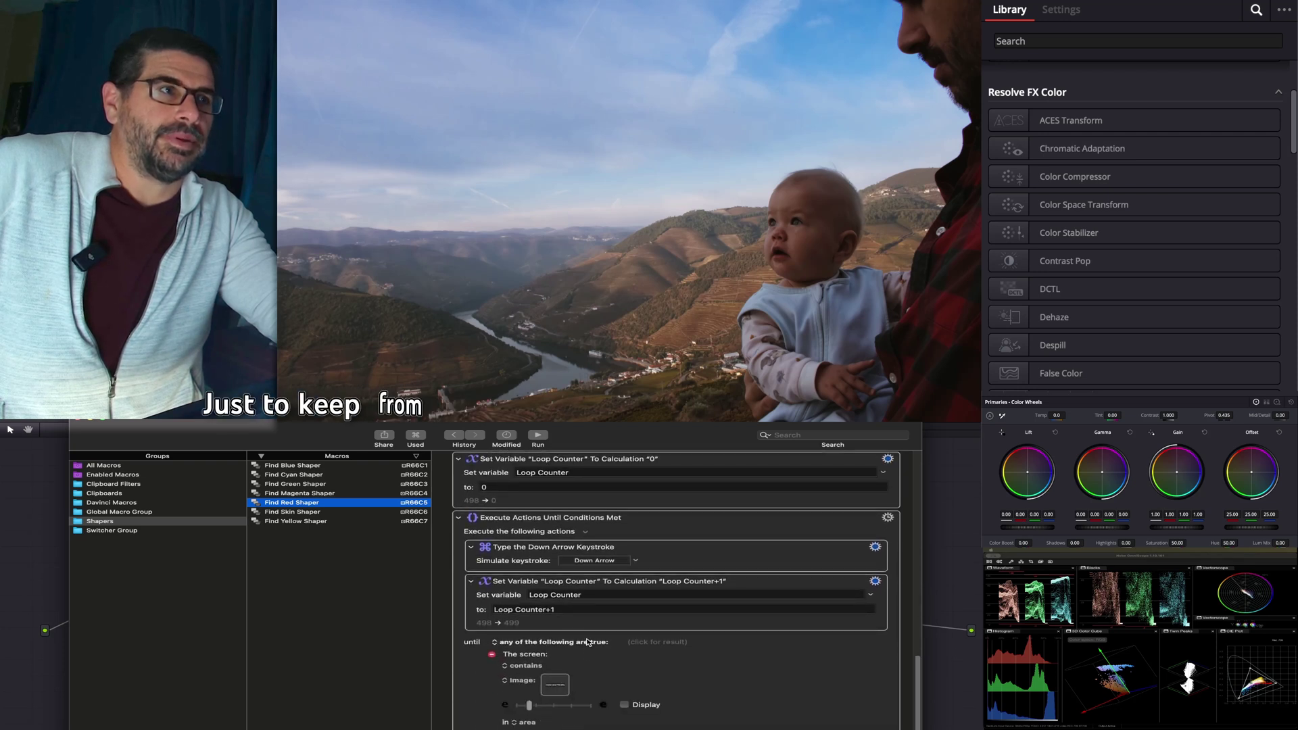
{"action": "scroll", "coordinate": [588, 642], "scroll_direction": "down", "scroll_amount": 3}
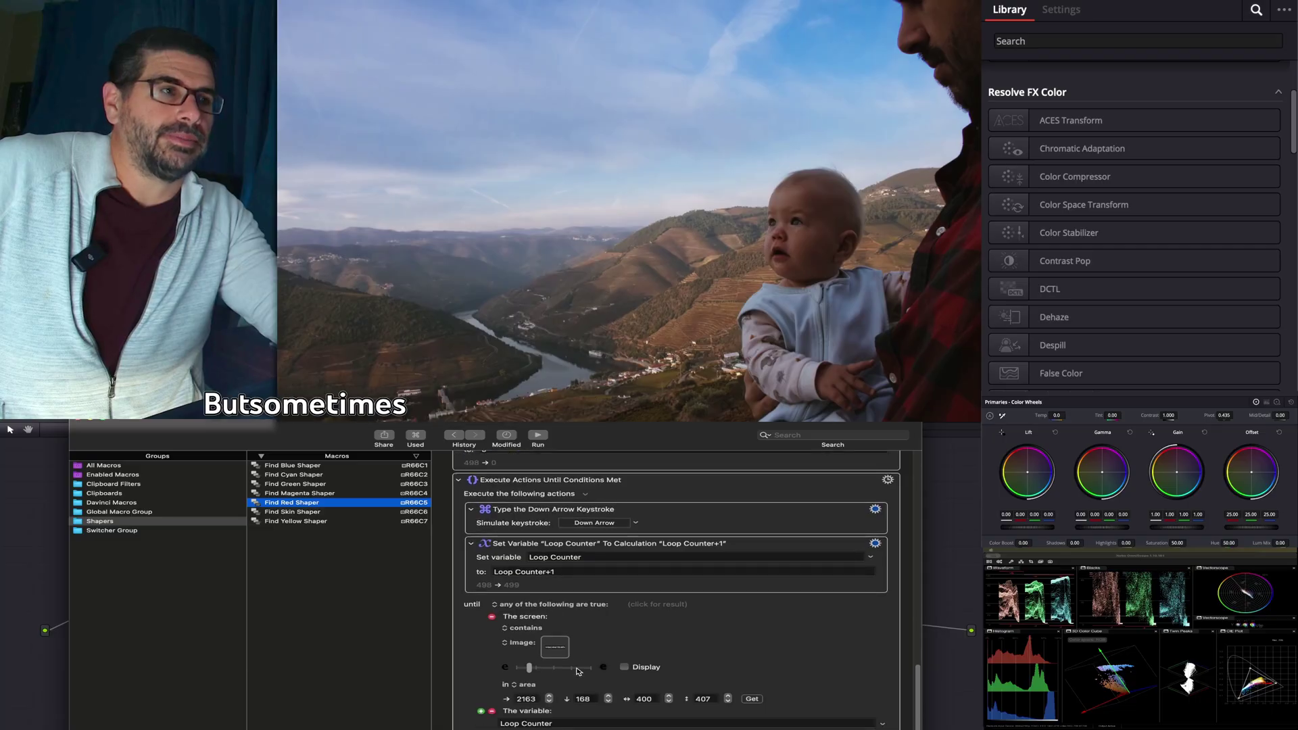
{"action": "scroll", "coordinate": [561, 723], "scroll_direction": "down", "scroll_amount": 3}
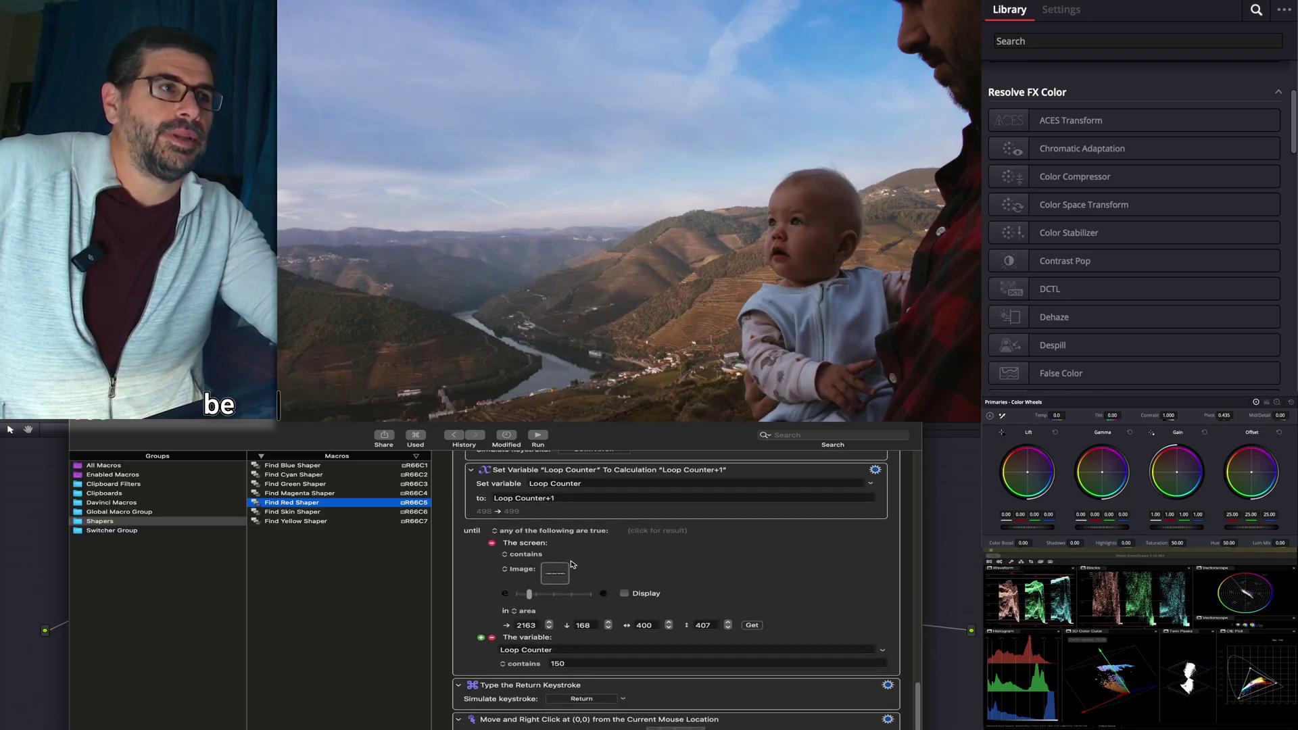
{"action": "scroll", "coordinate": [559, 582], "scroll_direction": "down", "scroll_amount": 4}
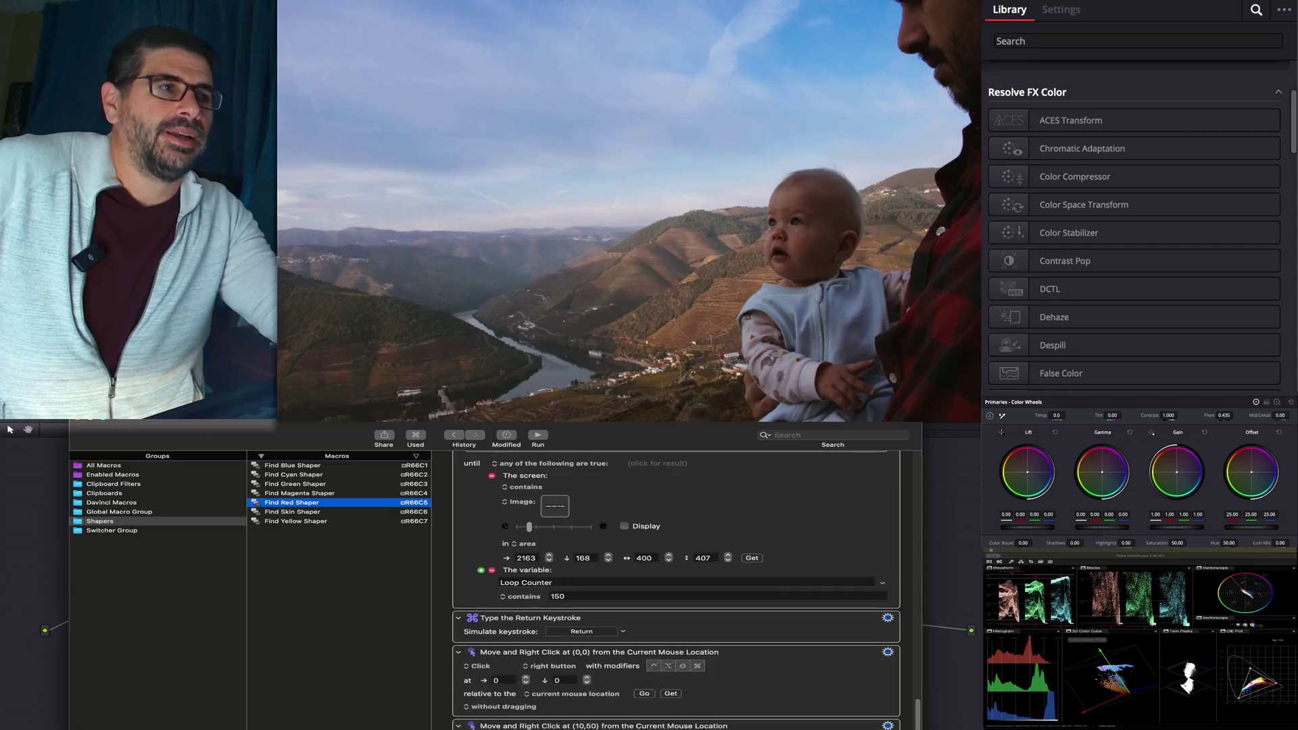
{"action": "scroll", "coordinate": [676, 589], "scroll_direction": "down", "scroll_amount": 3}
{"action": "scroll", "coordinate": [576, 705], "scroll_direction": "down", "scroll_amount": 3}
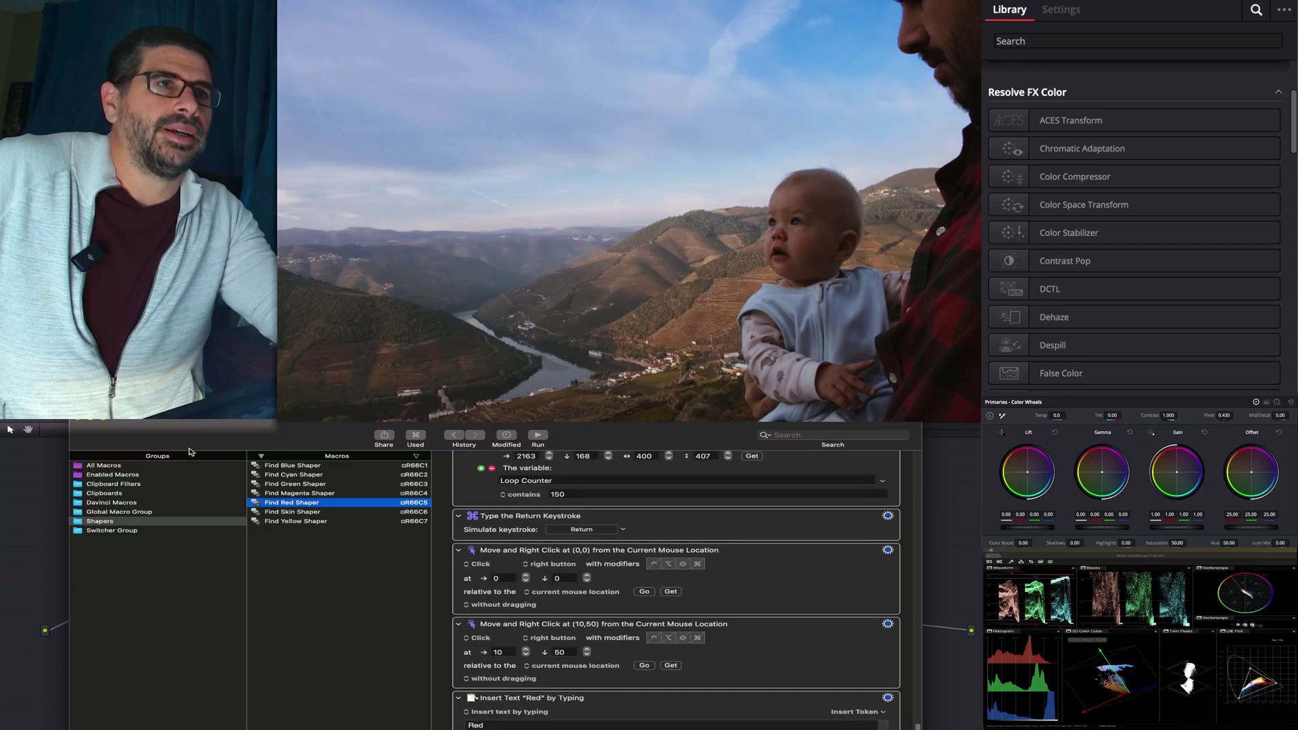
Return to the node graph, search the effects library for "dct" and insert the DCTL effect as a new node after node 01.
{"action": "left_click", "coordinate": [79, 422]}
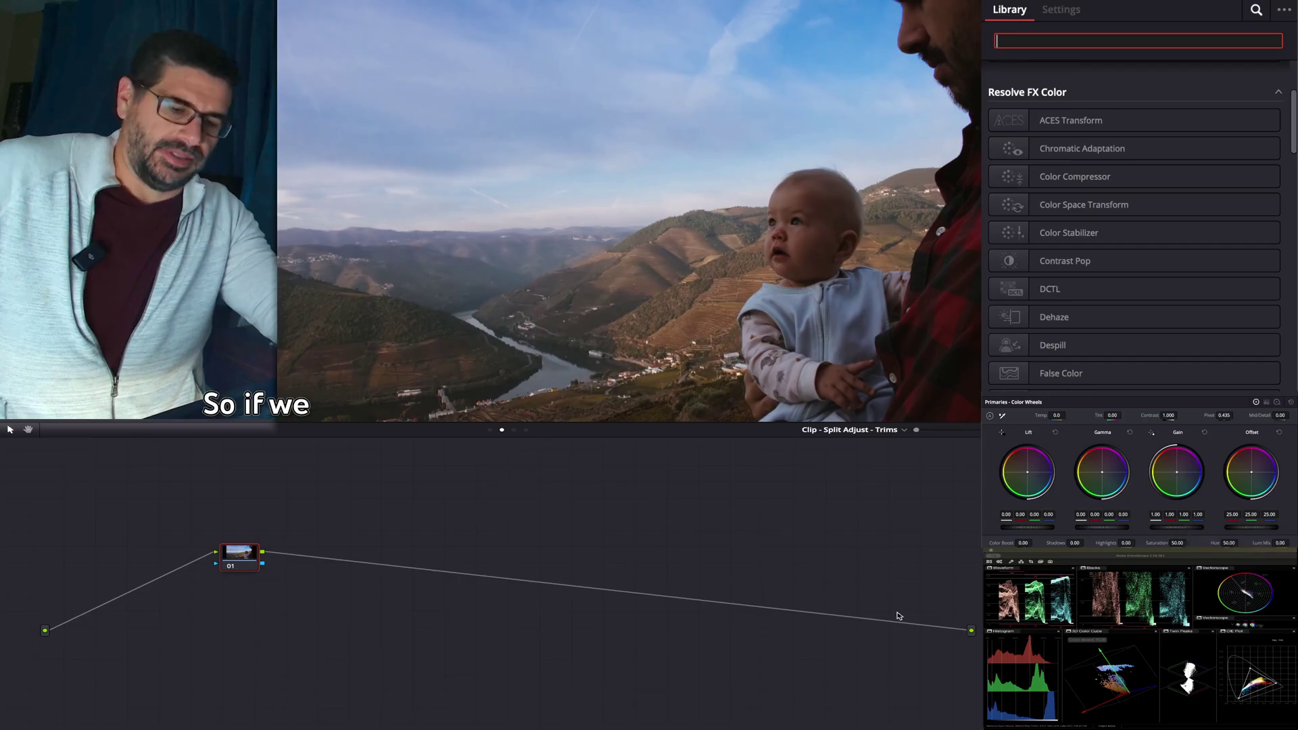
{"action": "type", "text": "dct"}
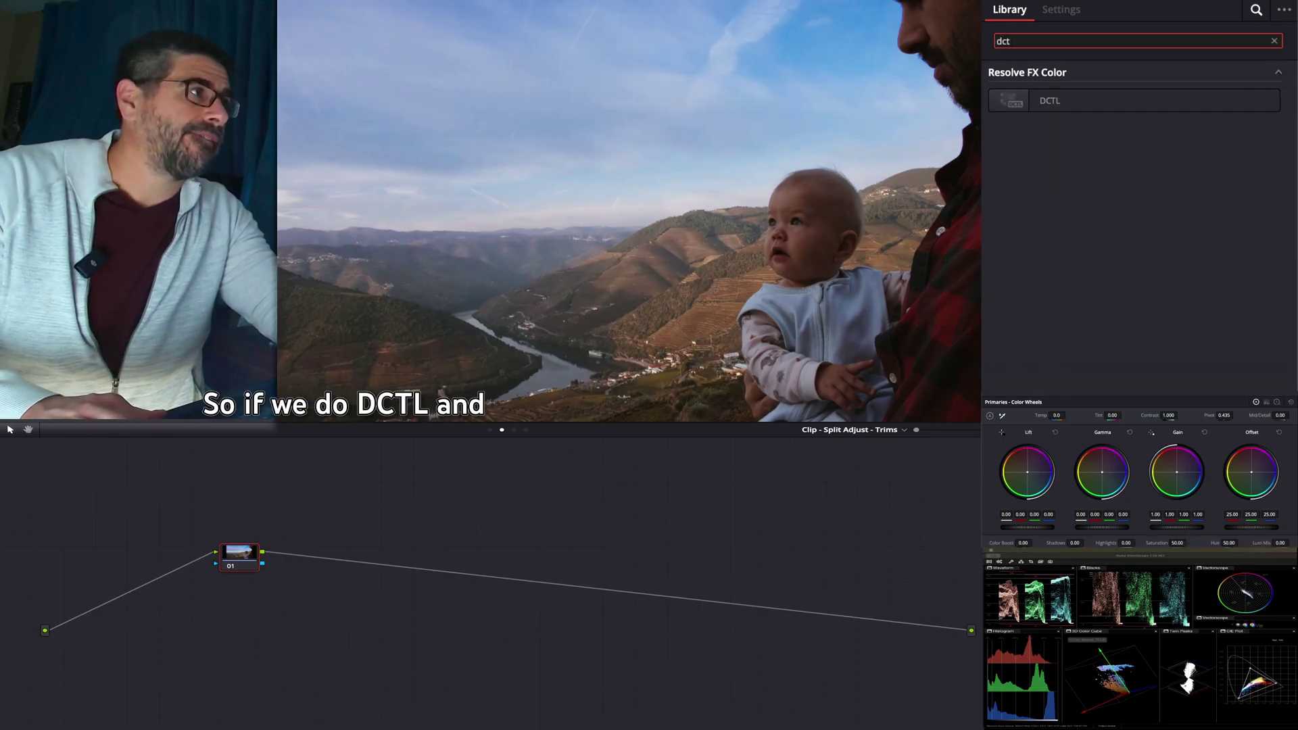
{"action": "left_click_drag", "start_coordinate": [1108, 101], "coordinate": [455, 577]}
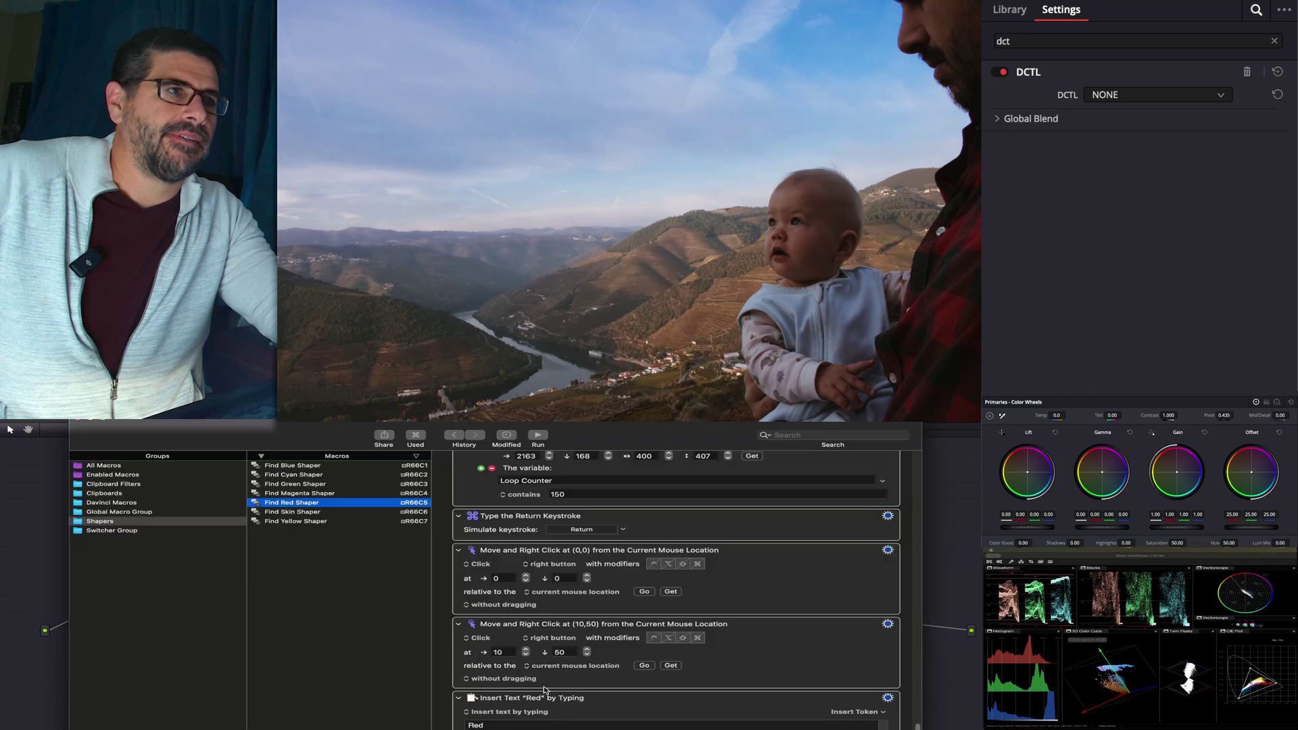
Compare the macro's list click and down-arrow loop with the new node's DCTL list down to the Shapers entries, then return to the node graph.
{"action": "scroll", "coordinate": [544, 690], "scroll_direction": "up", "scroll_amount": 4}
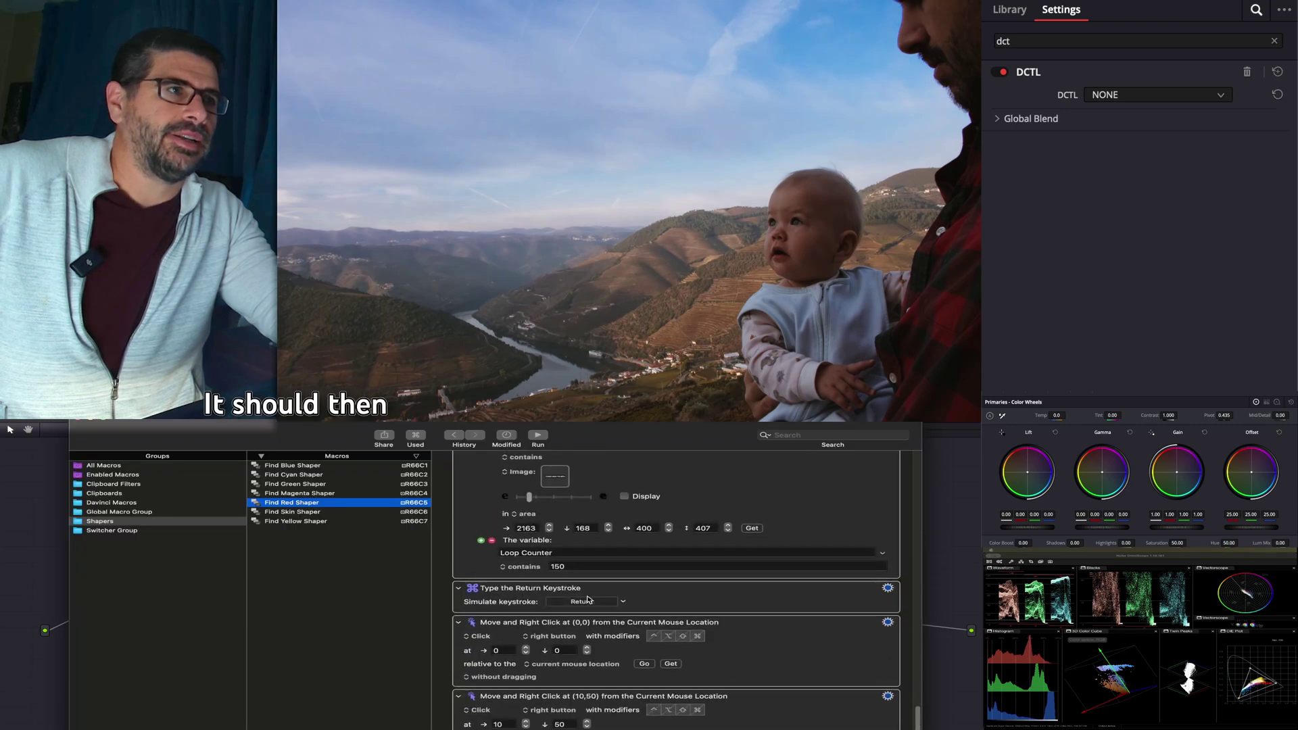
{"action": "scroll", "coordinate": [587, 600], "scroll_direction": "up", "scroll_amount": 5}
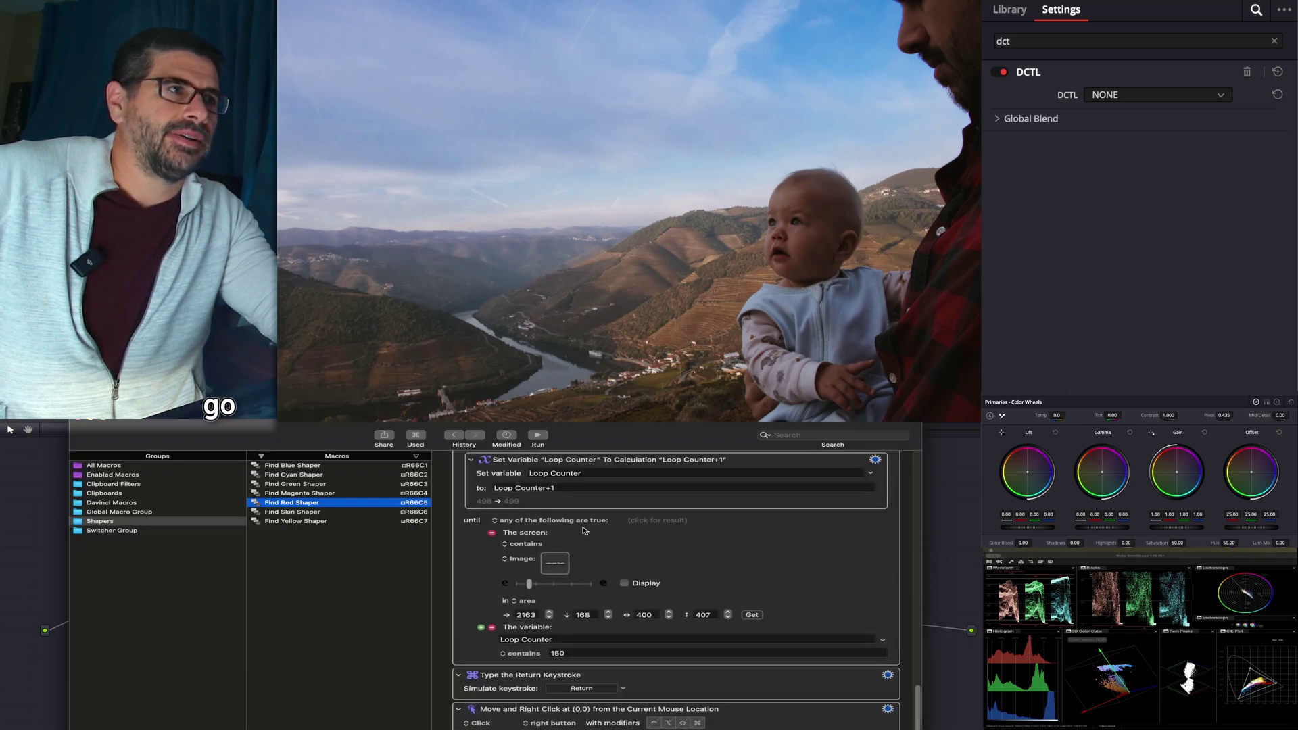
{"action": "scroll", "coordinate": [585, 531], "scroll_direction": "up", "scroll_amount": 6}
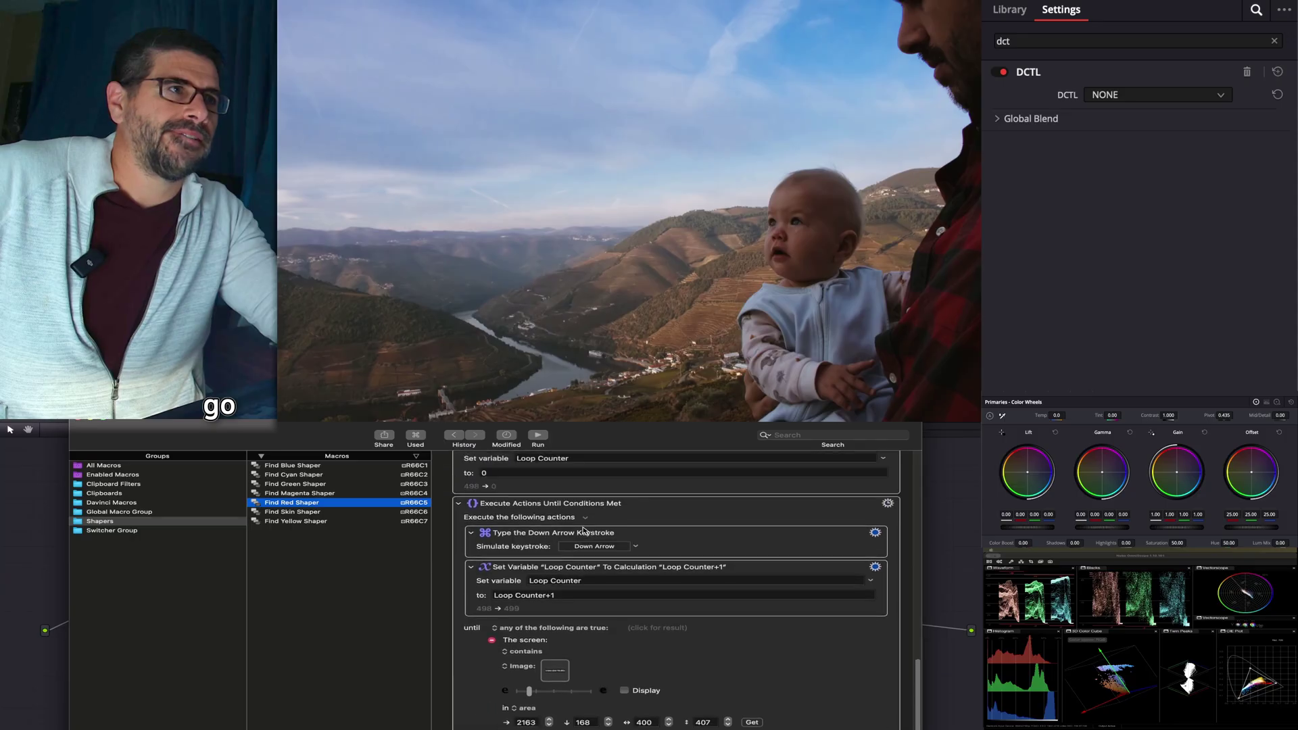
{"action": "scroll", "coordinate": [585, 532], "scroll_direction": "up", "scroll_amount": 5}
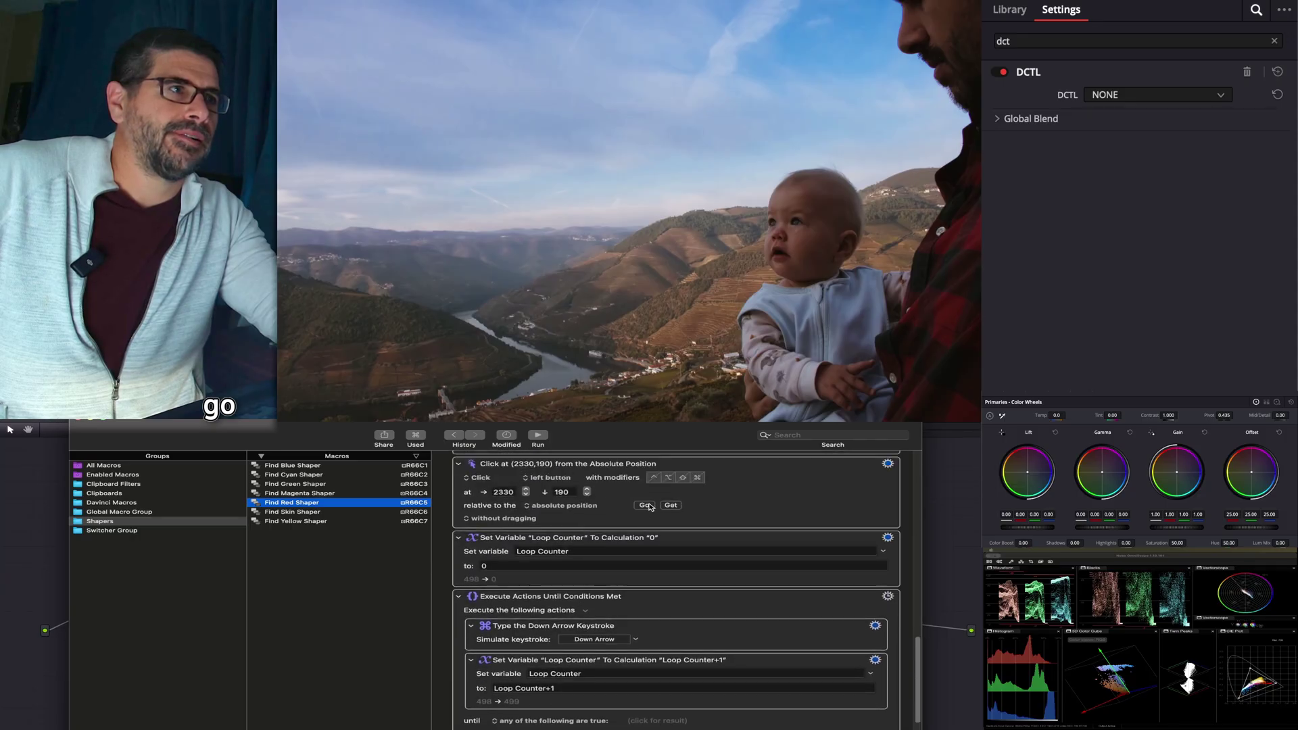
{"action": "left_click", "coordinate": [1125, 100]}
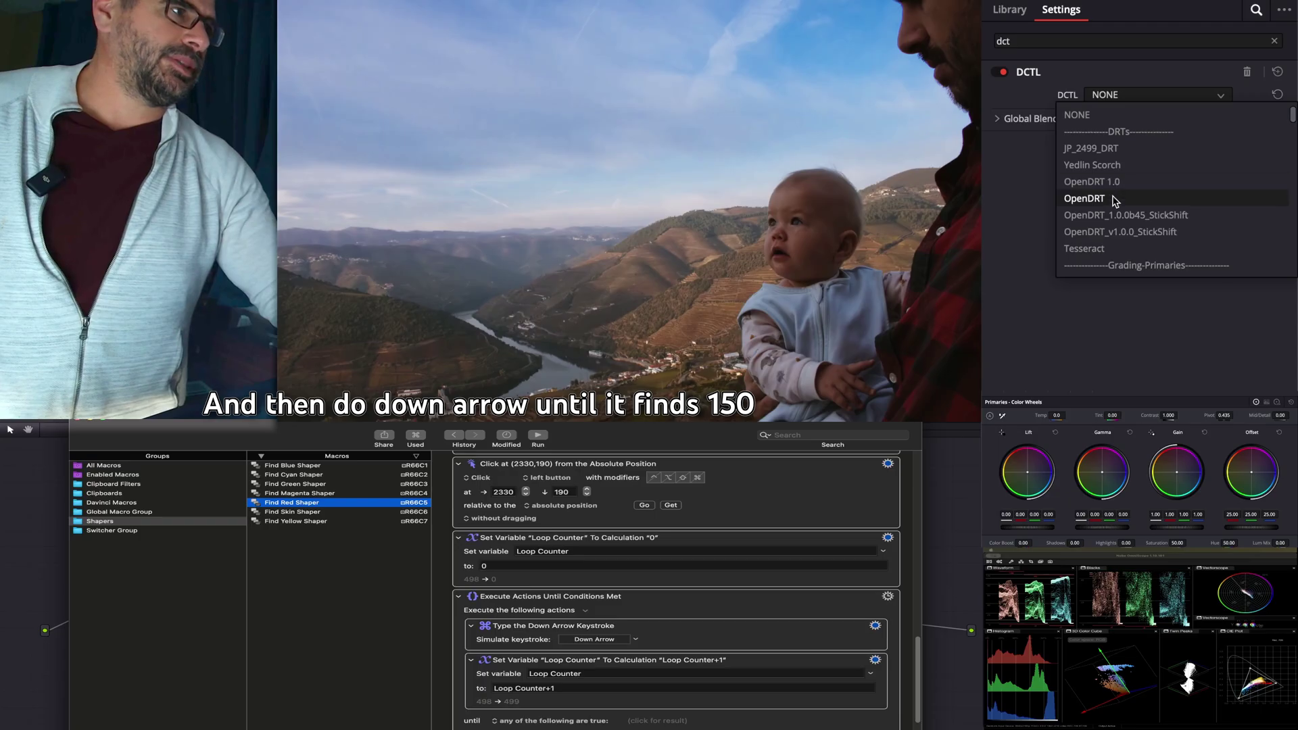
{"action": "scroll", "coordinate": [1114, 208], "scroll_direction": "down", "scroll_amount": 10}
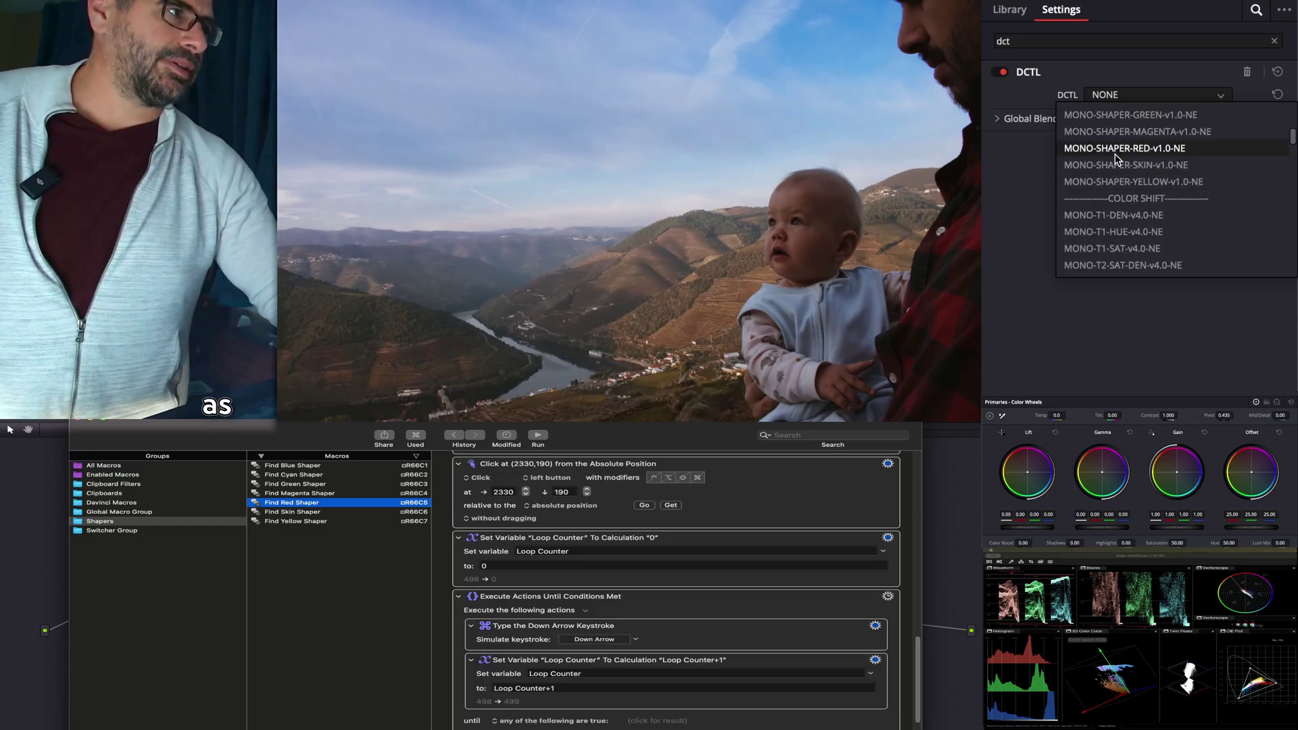
{"action": "scroll", "coordinate": [1095, 179], "scroll_direction": "up", "scroll_amount": 3}
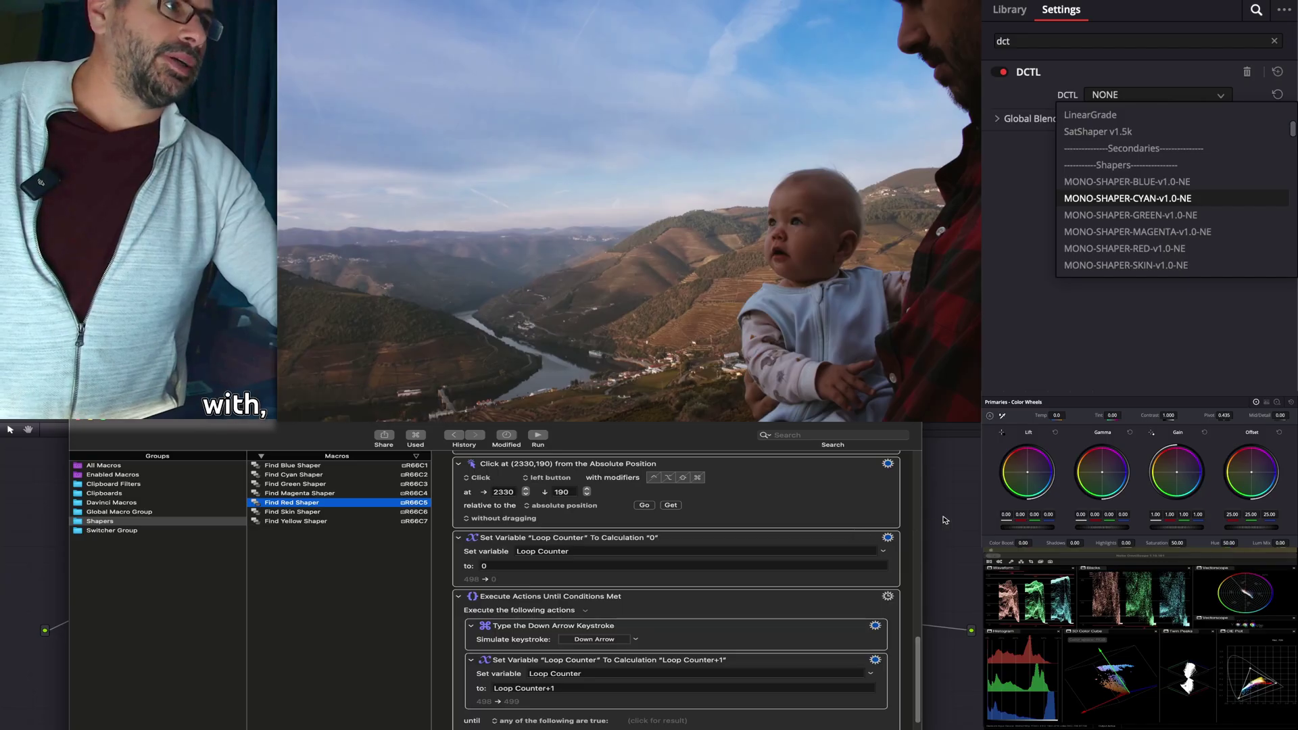
{"action": "left_click", "coordinate": [942, 541]}
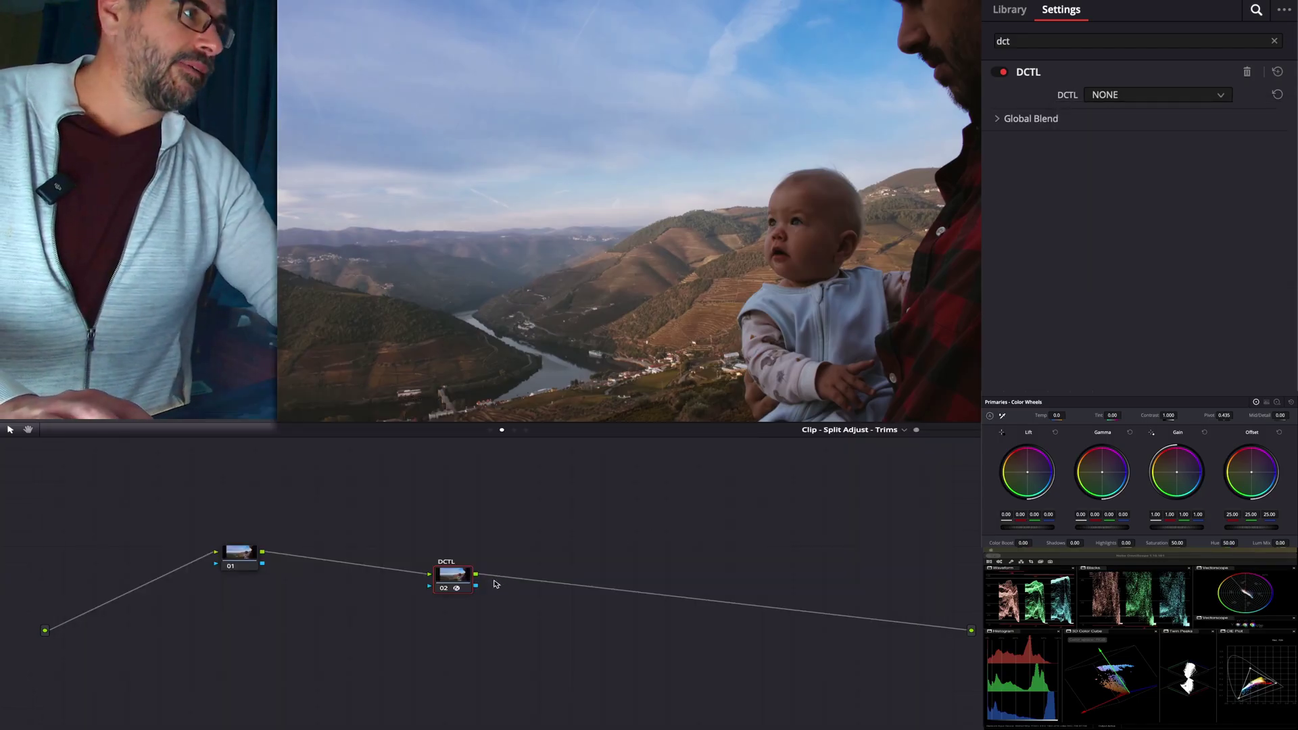
Run the Magenta shaper macro to add a MONO-SHAPER-MAGENTA-v1.0-NE node after the DCTL node, and space it apart from that node.
{"action": "key", "text": "ctrl+alt+m"}
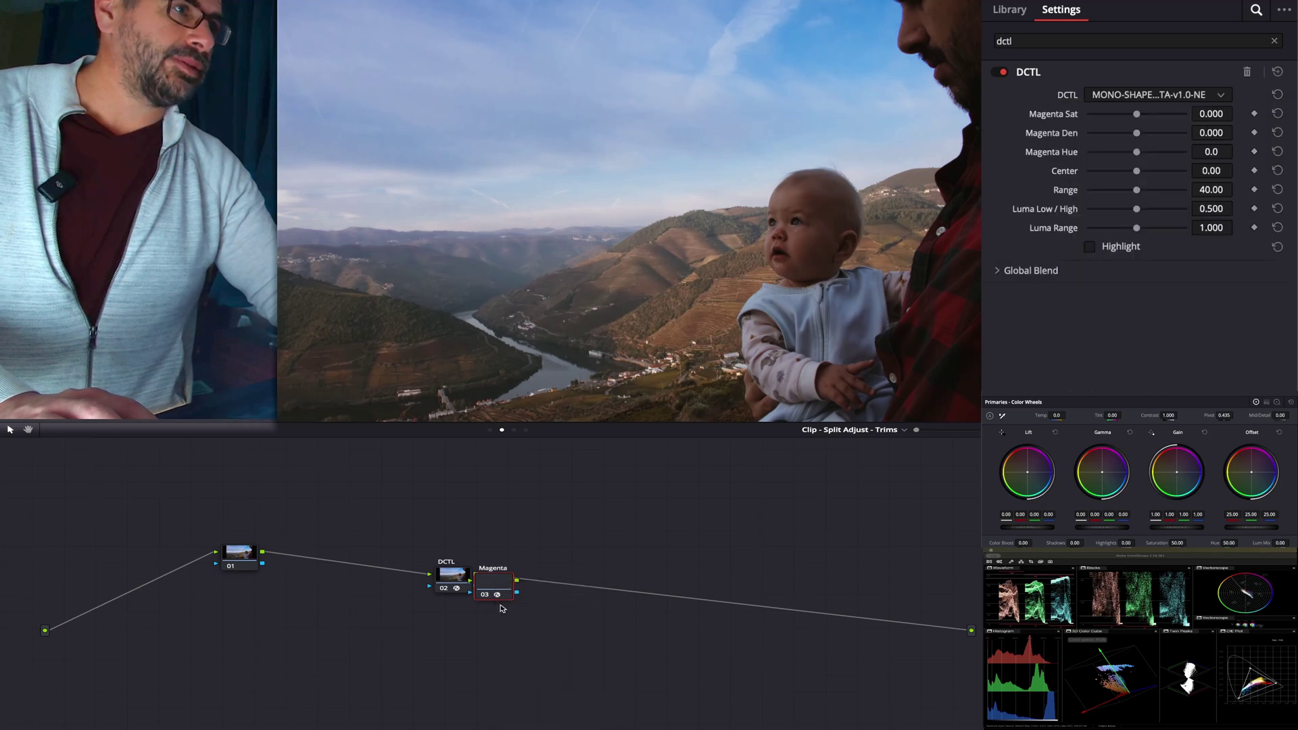
{"action": "left_click_drag", "start_coordinate": [497, 588], "coordinate": [561, 594]}
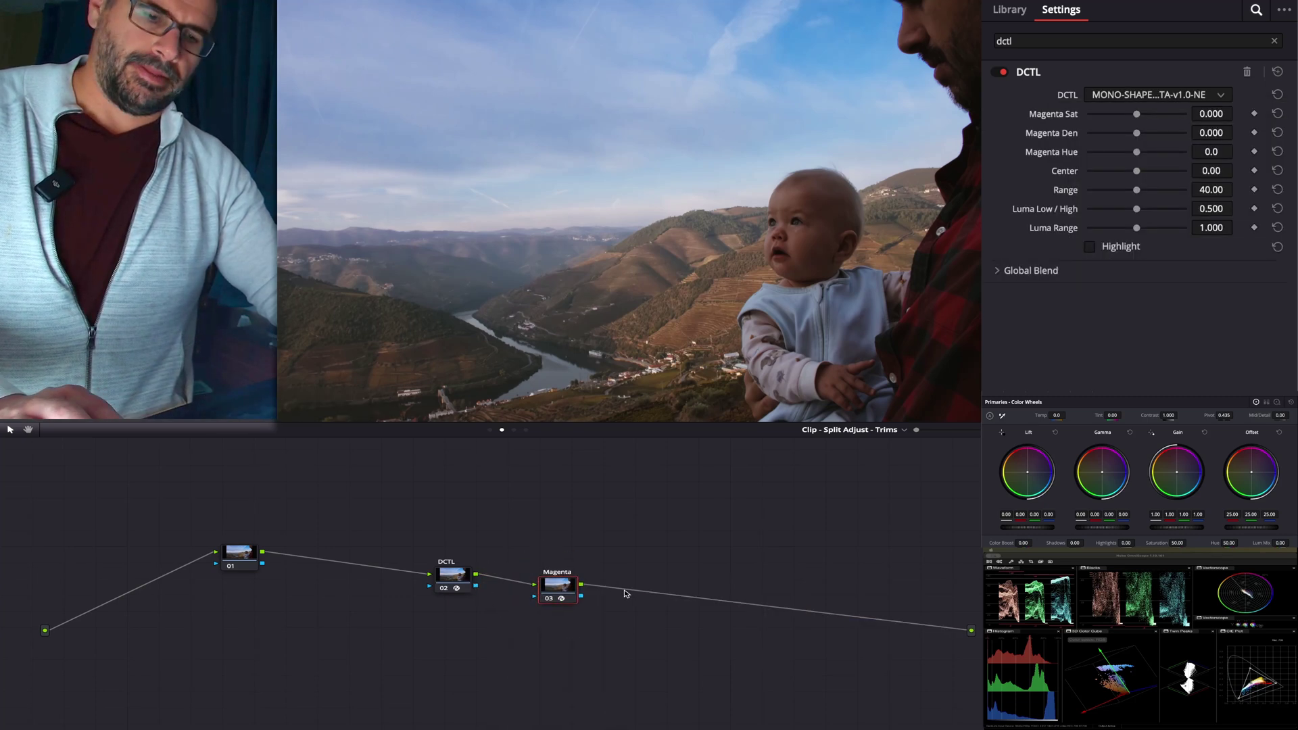
Show the effects library, review the Shapers macro group in Keyboard Maestro, then return to the node graph.
{"action": "left_click", "coordinate": [1010, 9]}
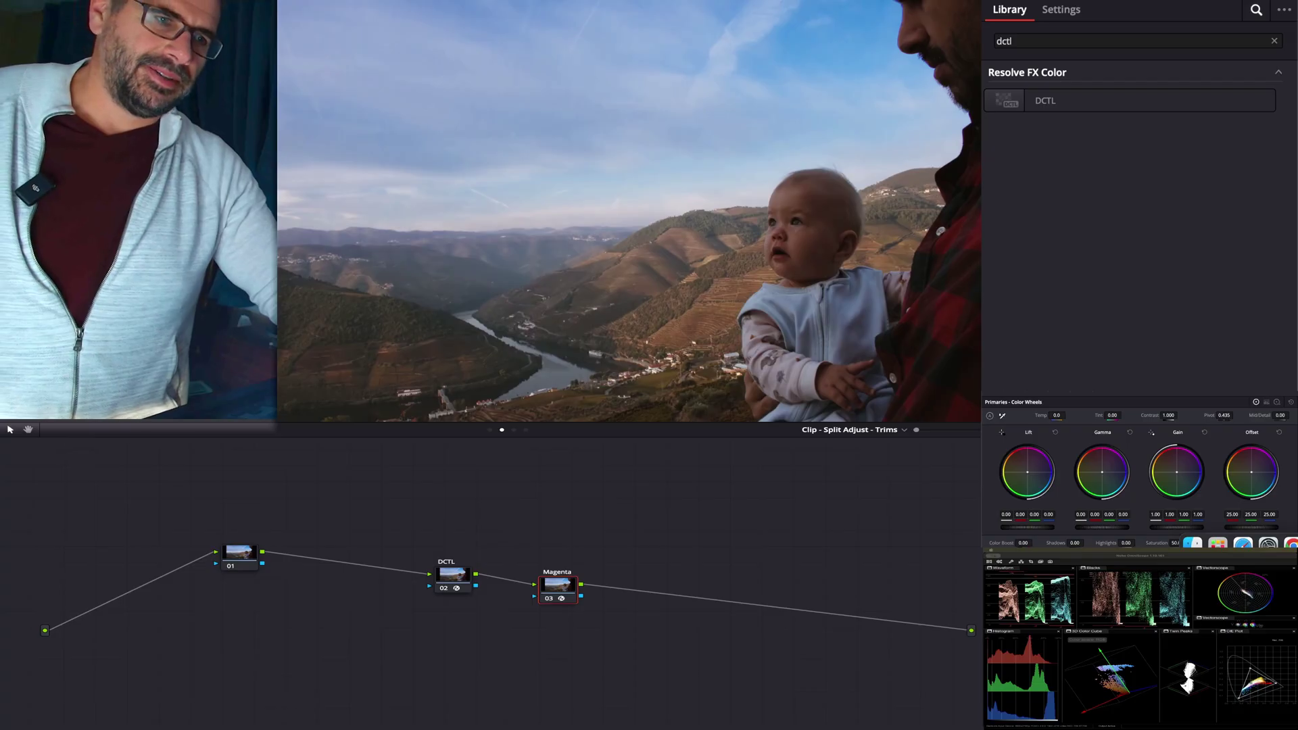
{"action": "key", "text": "ctrl+alt+super+k"}
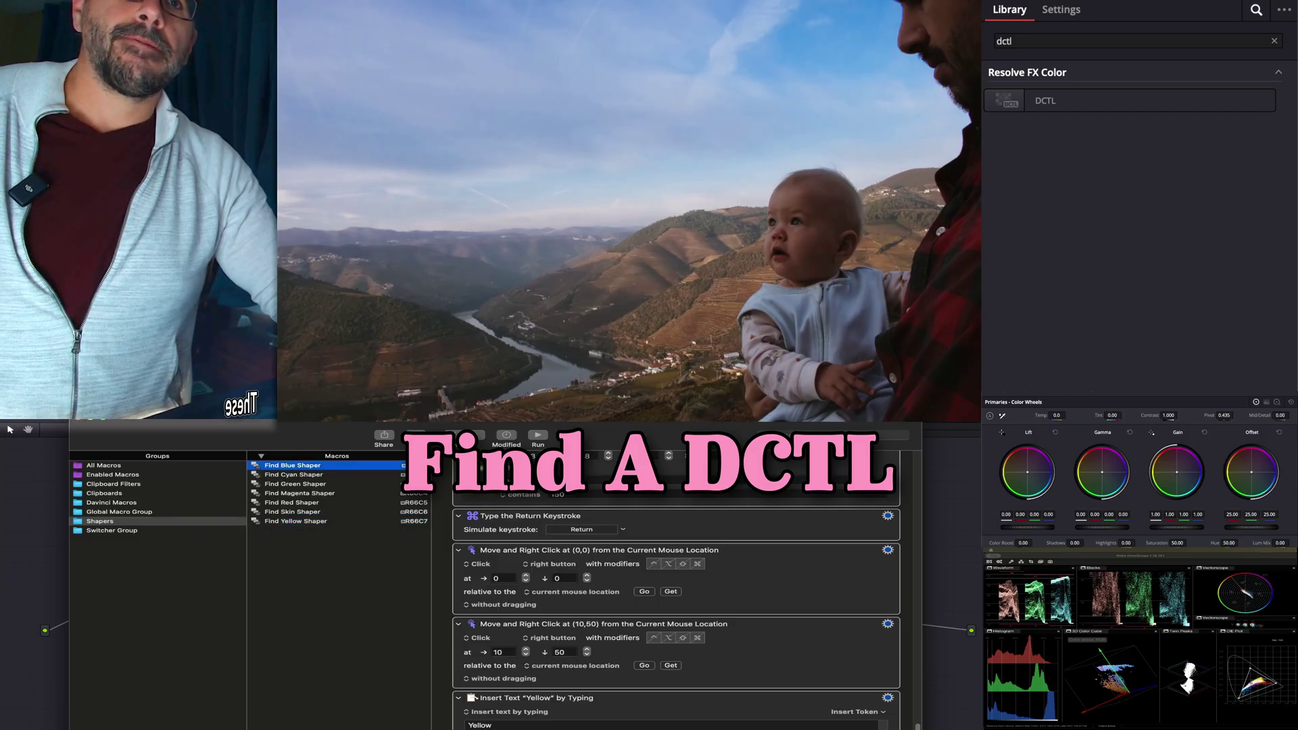
{"action": "key", "text": "super+alt+n"}
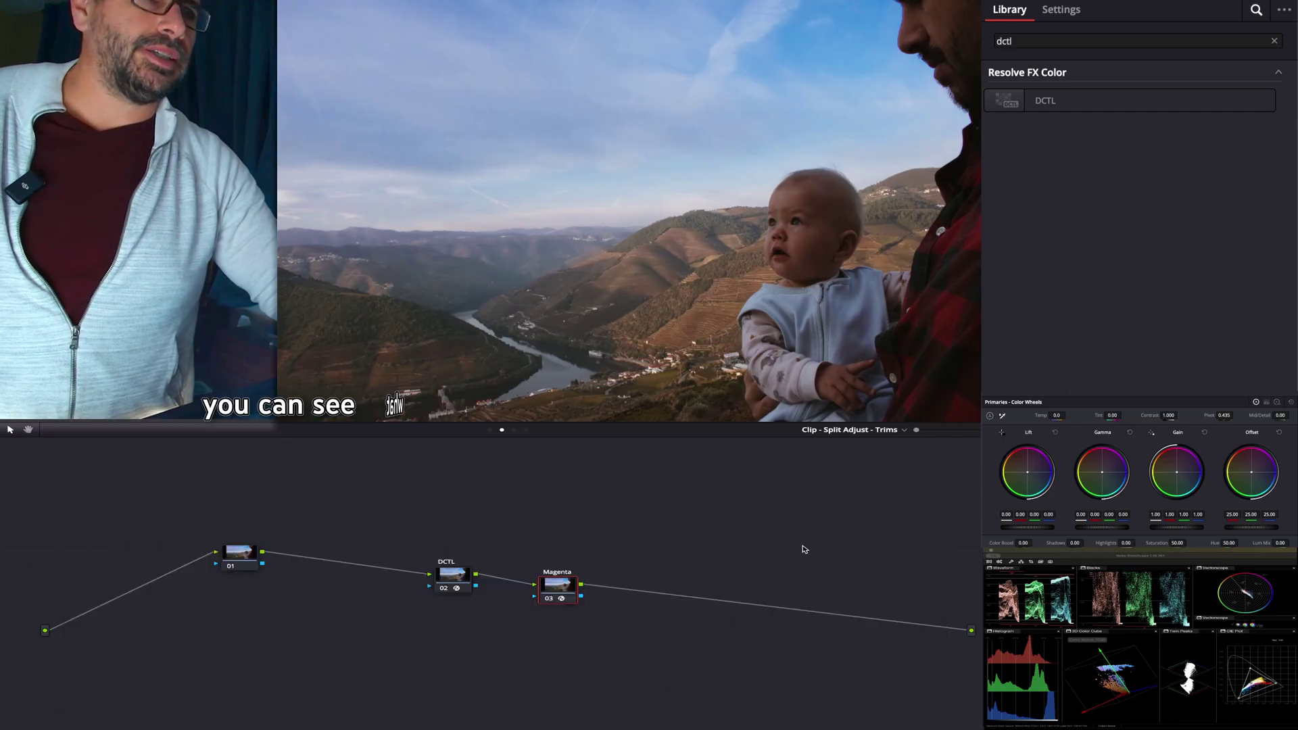
Add another MONO-SHAPER-MAGENTA-v1.0-NE node labelled Magenta after the first Magenta node, and adjust its position in the graph.
{"action": "mouse_move", "coordinate": [564, 590]}
{"action": "left_mouse_down"}
{"action": "mouse_move", "coordinate": [579, 547]}
{"action": "mouse_move", "coordinate": [568, 595]}
{"action": "left_mouse_up"}
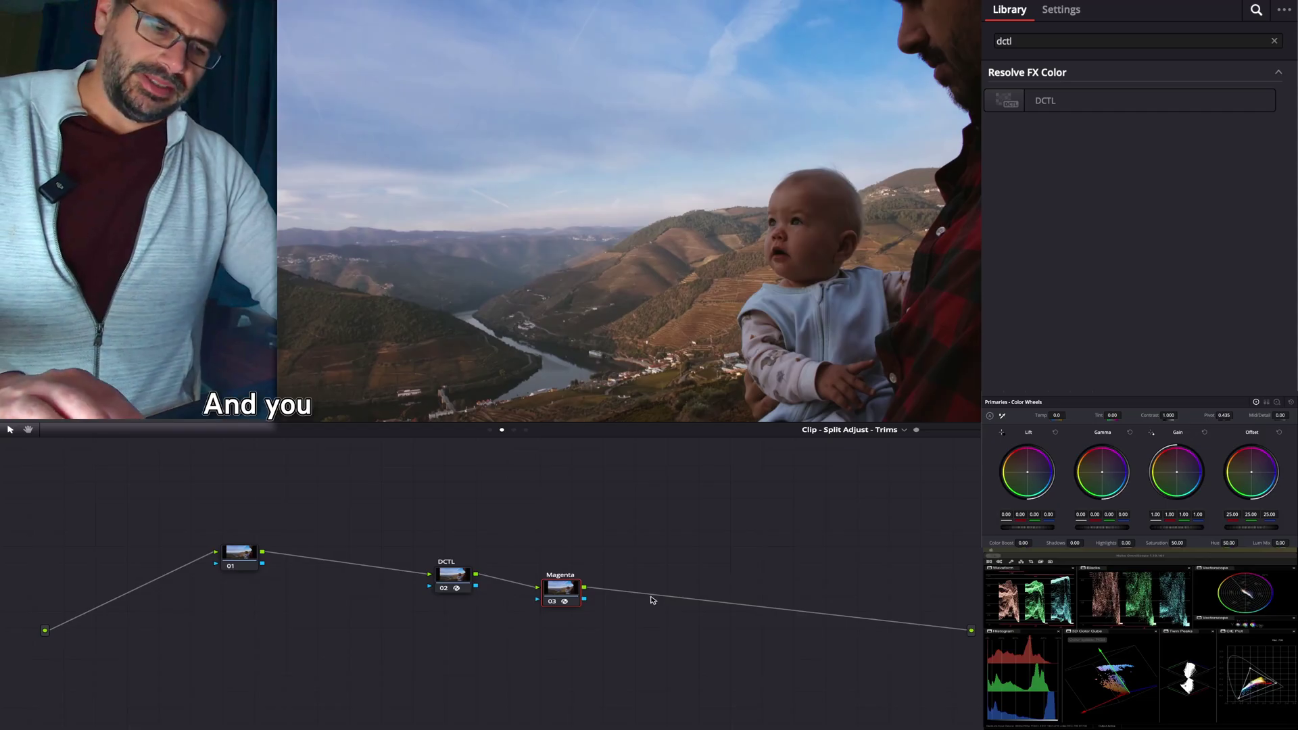
{"action": "left_click_drag", "start_coordinate": [1129, 101], "coordinate": [653, 601]}
{"action": "left_click", "coordinate": [1158, 94]}
{"action": "key", "text": "Down"}
{"action": "key", "text": "Down"}
{"action": "key", "text": "Down"}
{"action": "key", "text": "Down"}
{"action": "key", "text": "Down"}
{"action": "key", "text": "Down"}
{"action": "key", "text": "Down"}
{"action": "key", "text": "Down"}
{"action": "key", "text": "Down"}
{"action": "key", "text": "Down"}
{"action": "key", "text": "Down"}
{"action": "key", "text": "Down"}
{"action": "key", "text": "Down"}
{"action": "key", "text": "Down"}
{"action": "key", "text": "Down"}
{"action": "key", "text": "Down"}
{"action": "key", "text": "Down"}
{"action": "key", "text": "Down"}
{"action": "key", "text": "Down"}
{"action": "key", "text": "Down"}
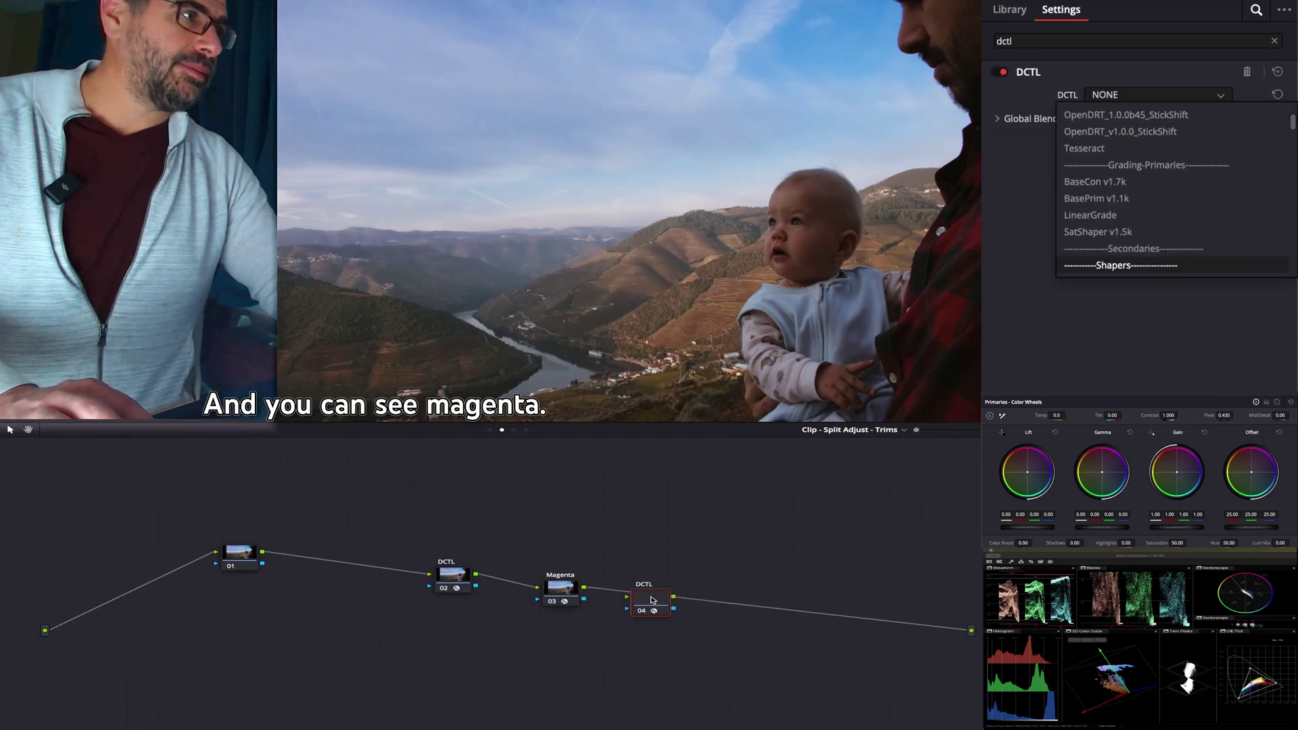
{"action": "key", "text": "Return"}
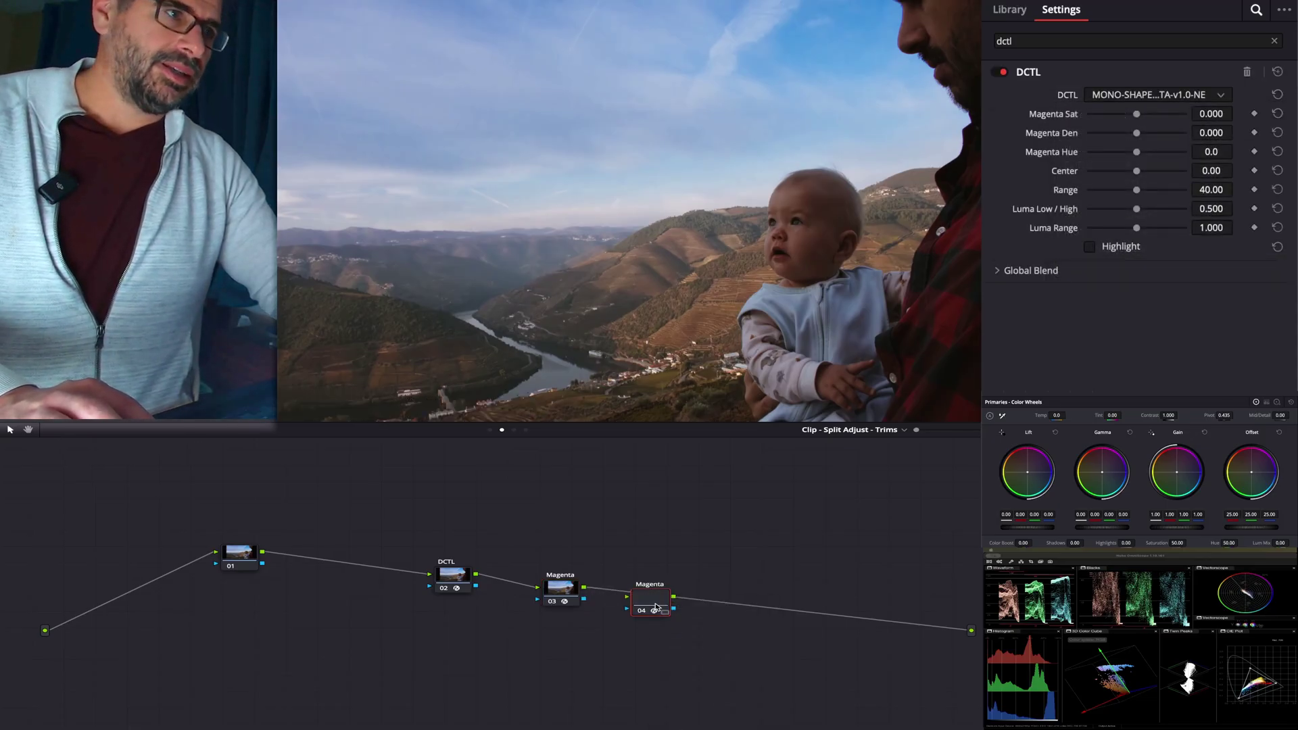
{"action": "mouse_move", "coordinate": [663, 597]}
{"action": "left_mouse_down"}
{"action": "mouse_move", "coordinate": [668, 587]}
{"action": "mouse_move", "coordinate": [665, 599]}
{"action": "left_mouse_up"}
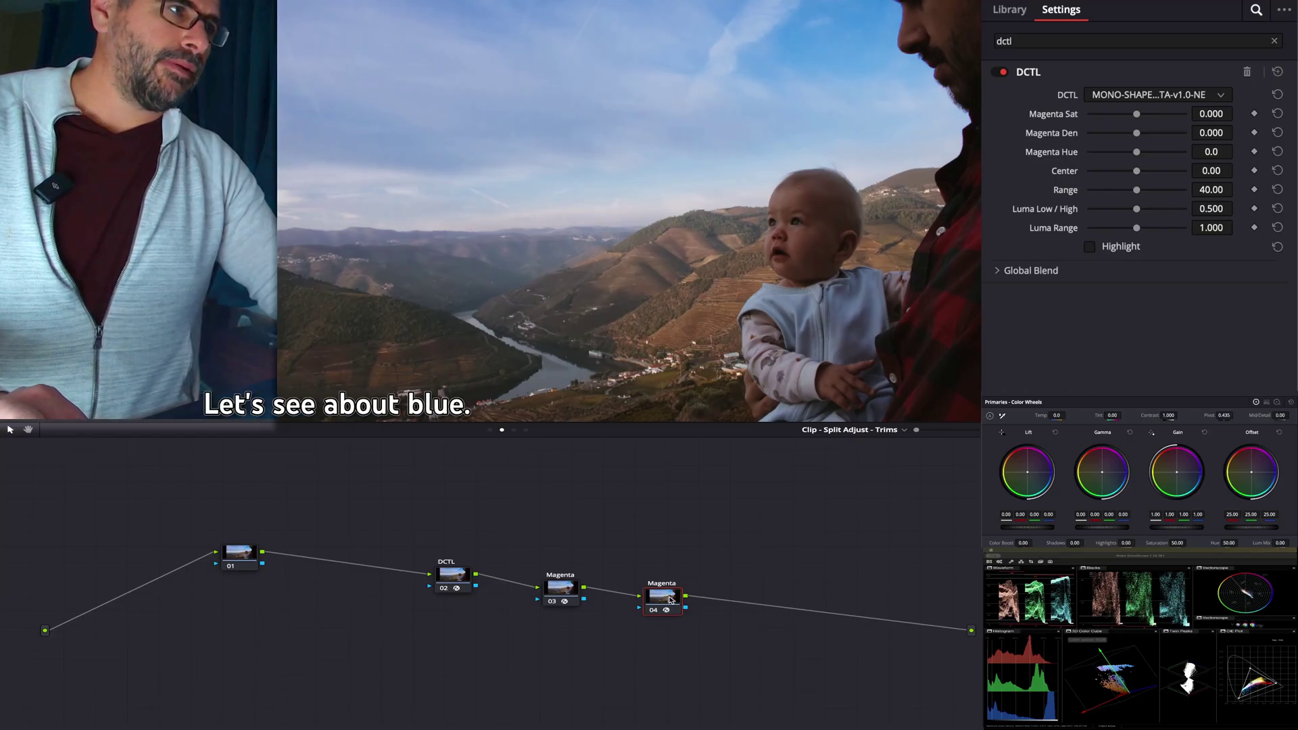
Run shaper macros on the last node to switch it to the MONO-SHAPER-YELLOW-v1.0-NE DCTL, labelled Yellow.
{"action": "left_click", "coordinate": [1156, 95]}
{"action": "scroll", "coordinate": [1149, 190], "scroll_direction": "down", "scroll_amount": 3}
{"action": "left_click", "coordinate": [1143, 273]}
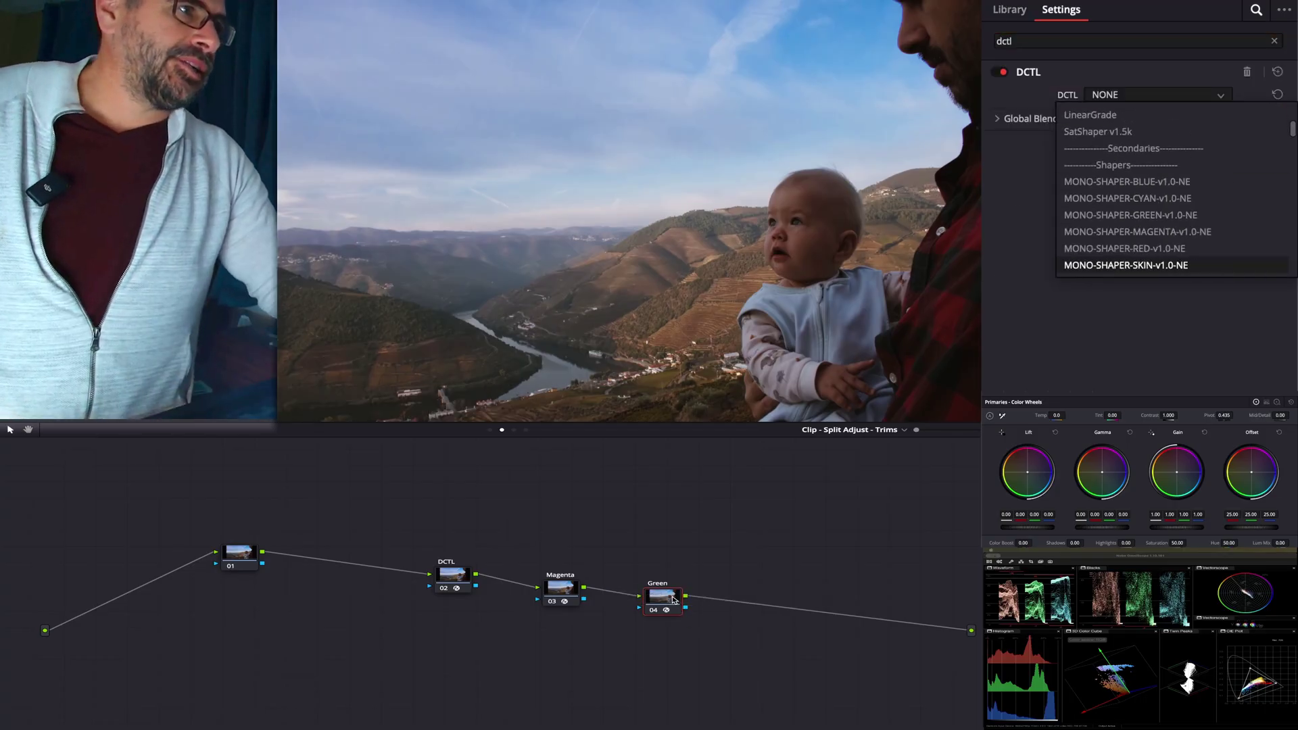
{"action": "left_click", "coordinate": [1135, 96]}
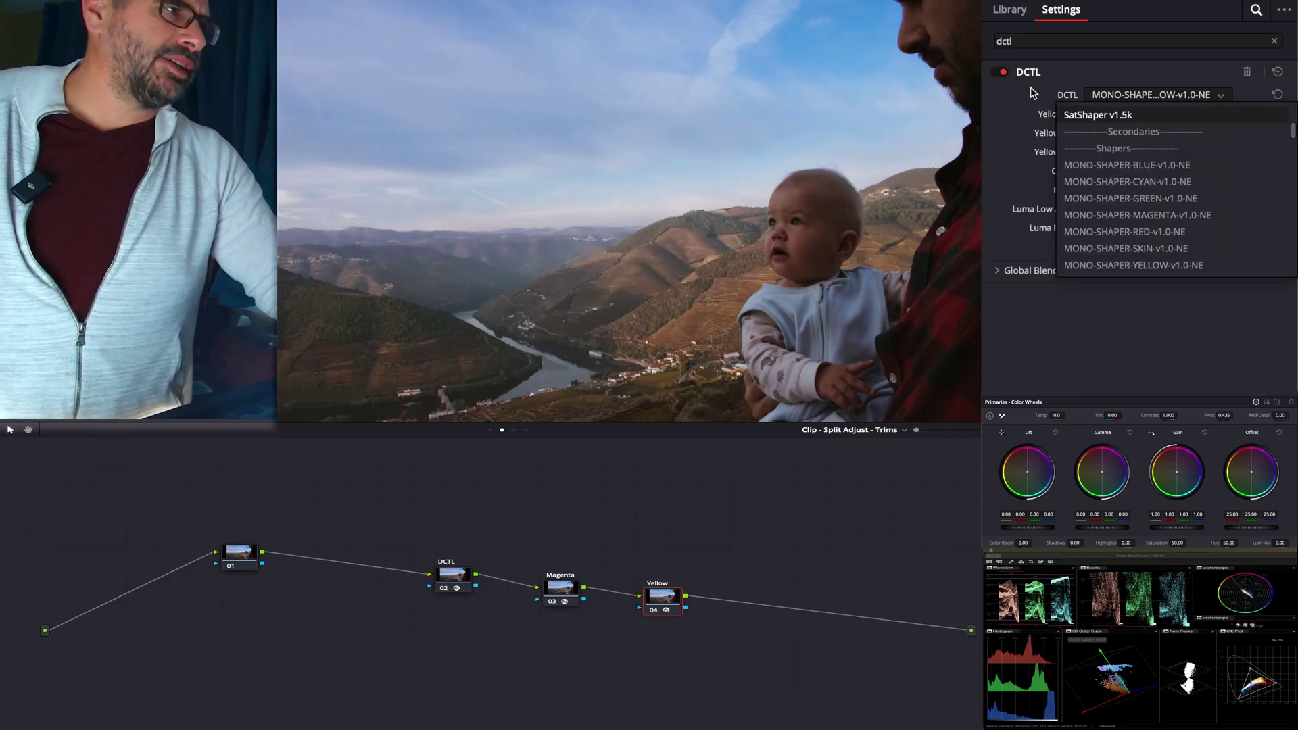
{"action": "left_click", "coordinate": [917, 606]}
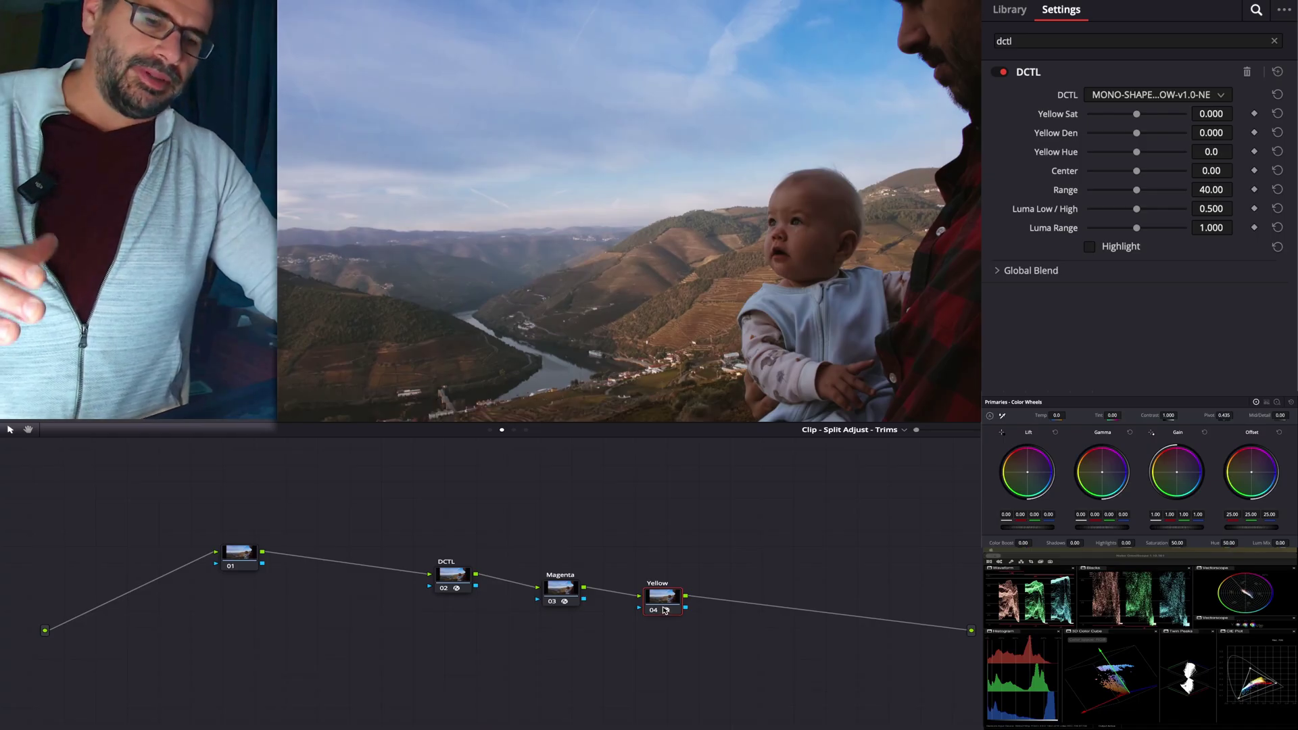
Run the Red shaper macro to apply a DCTL effect with MONO-SHAPER-RED-v1.0-NE to the last node, labelled Red.
{"action": "left_click", "coordinate": [1010, 10]}
{"action": "left_click_drag", "start_coordinate": [1060, 100], "coordinate": [665, 608]}
{"action": "left_click", "coordinate": [1157, 95]}
{"action": "key", "text": "Down"}
{"action": "key", "text": "Down"}
{"action": "key", "text": "Down"}
{"action": "key", "text": "Down"}
{"action": "key", "text": "Down"}
{"action": "key", "text": "Down"}
{"action": "key", "text": "Down"}
{"action": "key", "text": "Down"}
{"action": "key", "text": "Down"}
{"action": "key", "text": "Down"}
{"action": "key", "text": "Down"}
{"action": "key", "text": "Down"}
{"action": "key", "text": "Down"}
{"action": "key", "text": "Return"}
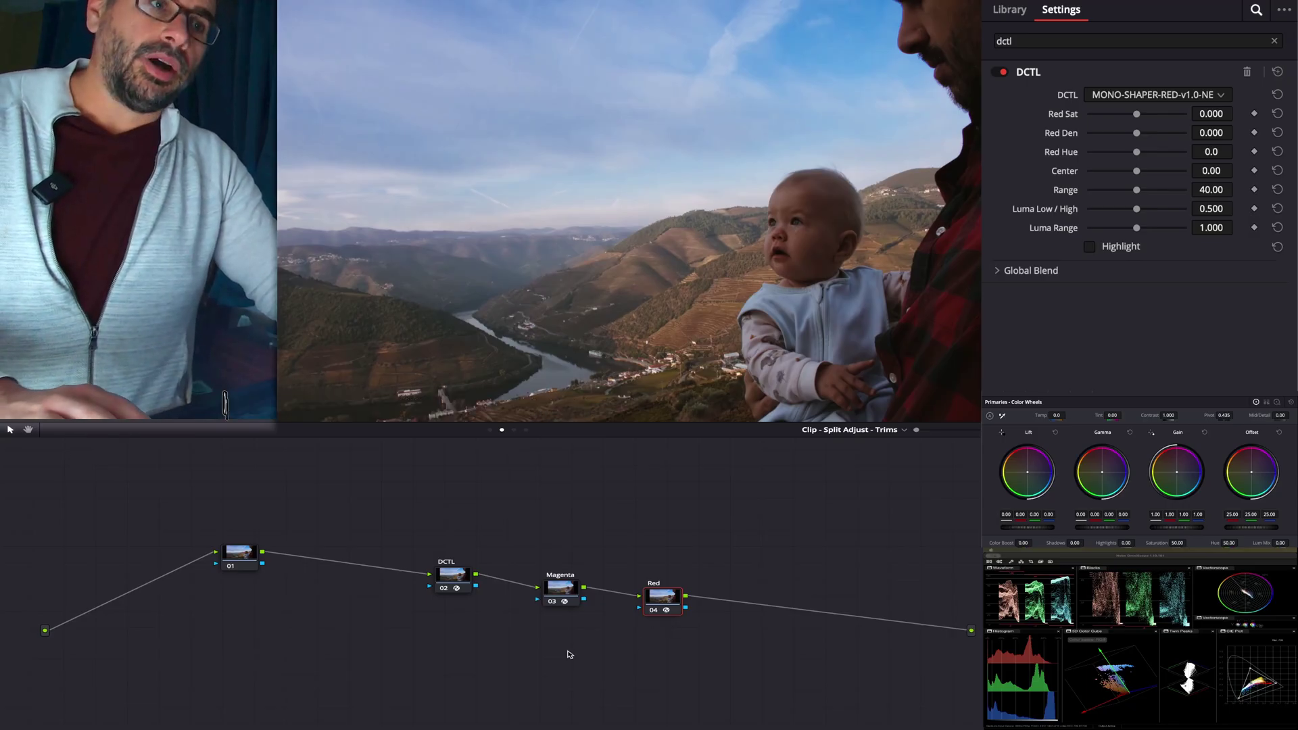
Show the clip's Apply Grade and Apply Active Layer commands, and apply a grade to the clip in place of the shaper nodes.
{"action": "right_click", "coordinate": [514, 603]}
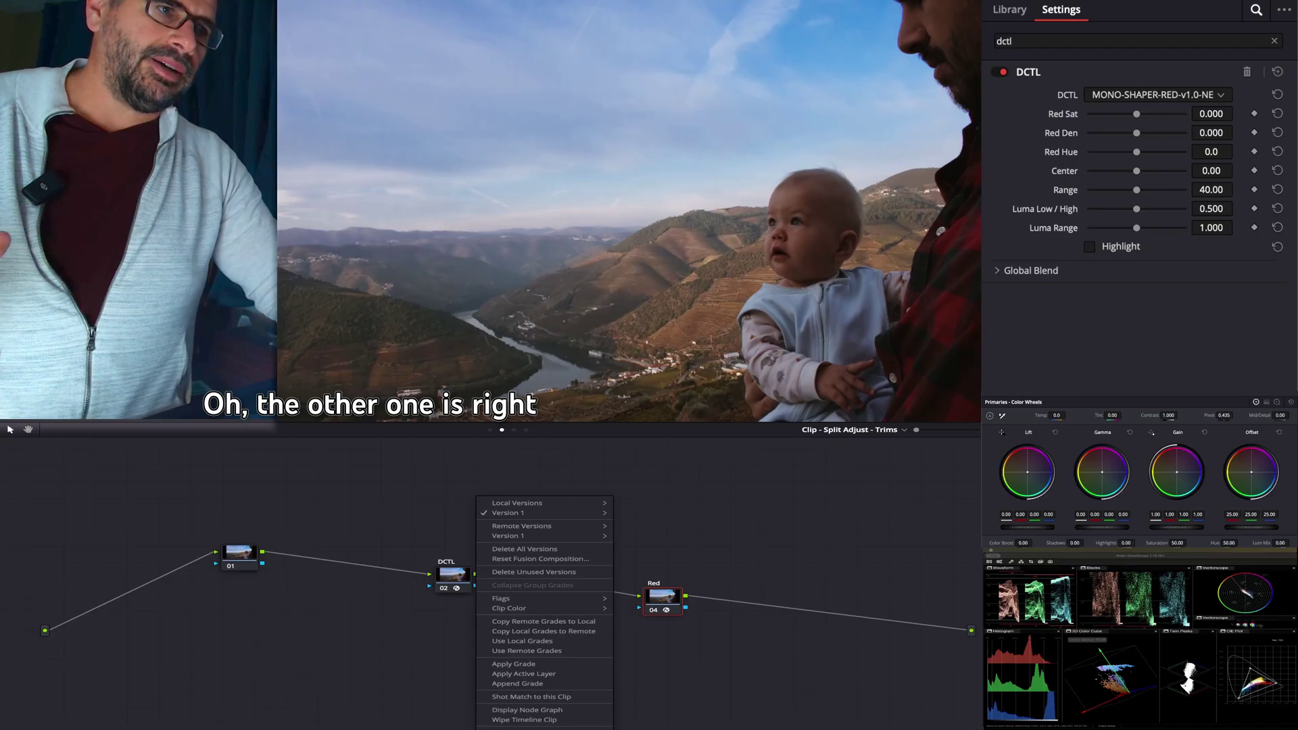
{"action": "left_click", "coordinate": [440, 727]}
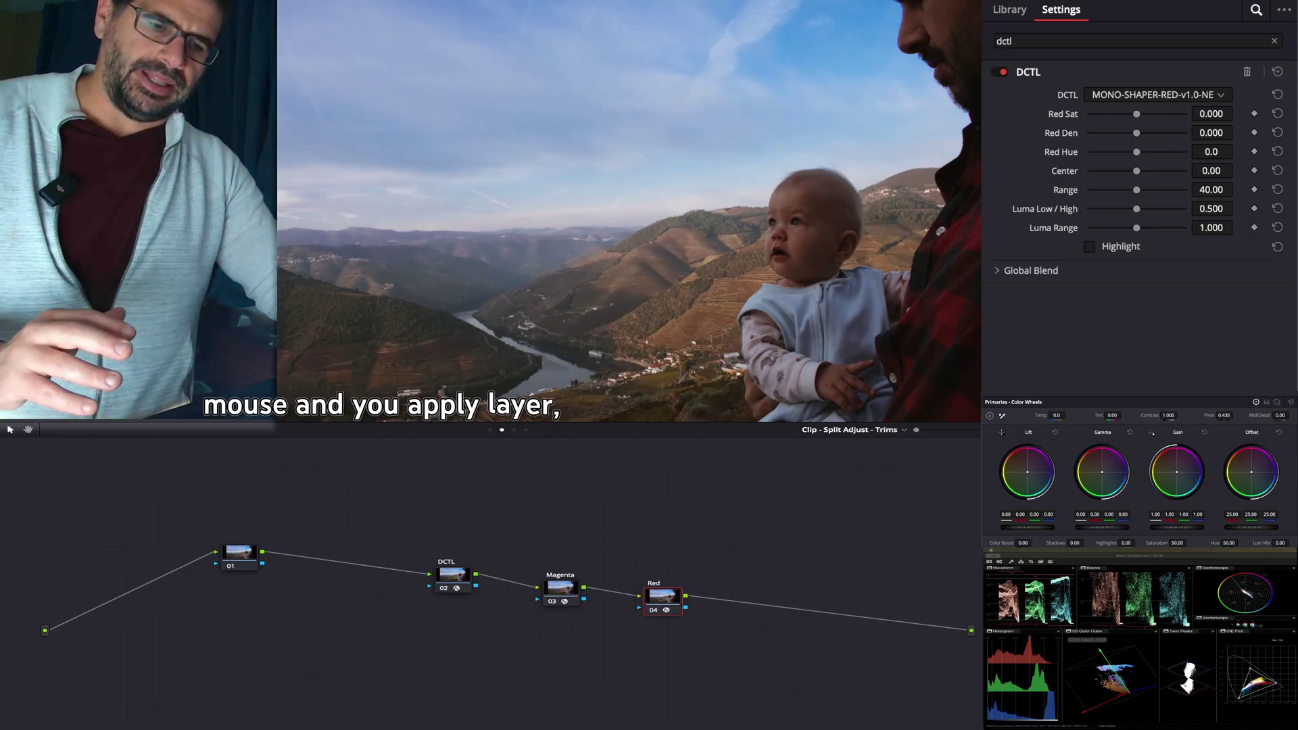
{"action": "right_click", "coordinate": [476, 574]}
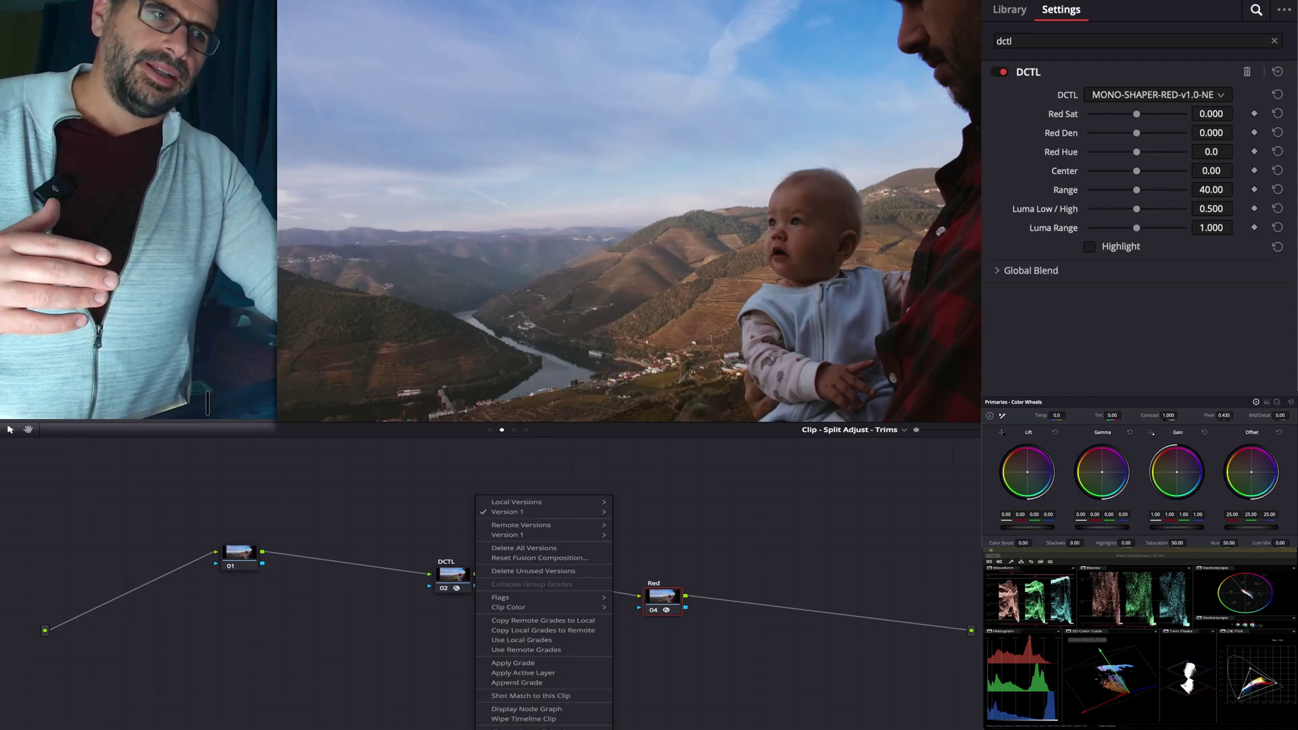
{"action": "key", "text": "Escape"}
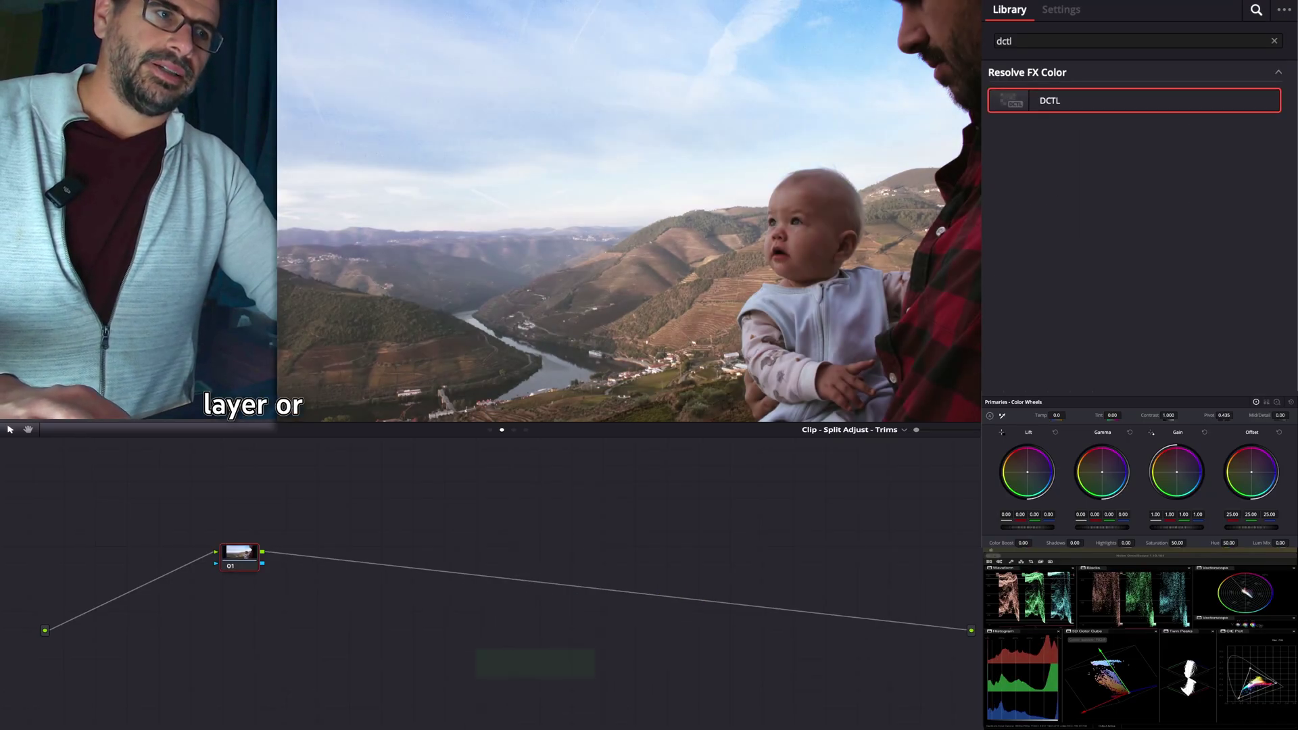
{"action": "right_click", "coordinate": [490, 495]}
{"action": "left_click", "coordinate": [551, 666]}
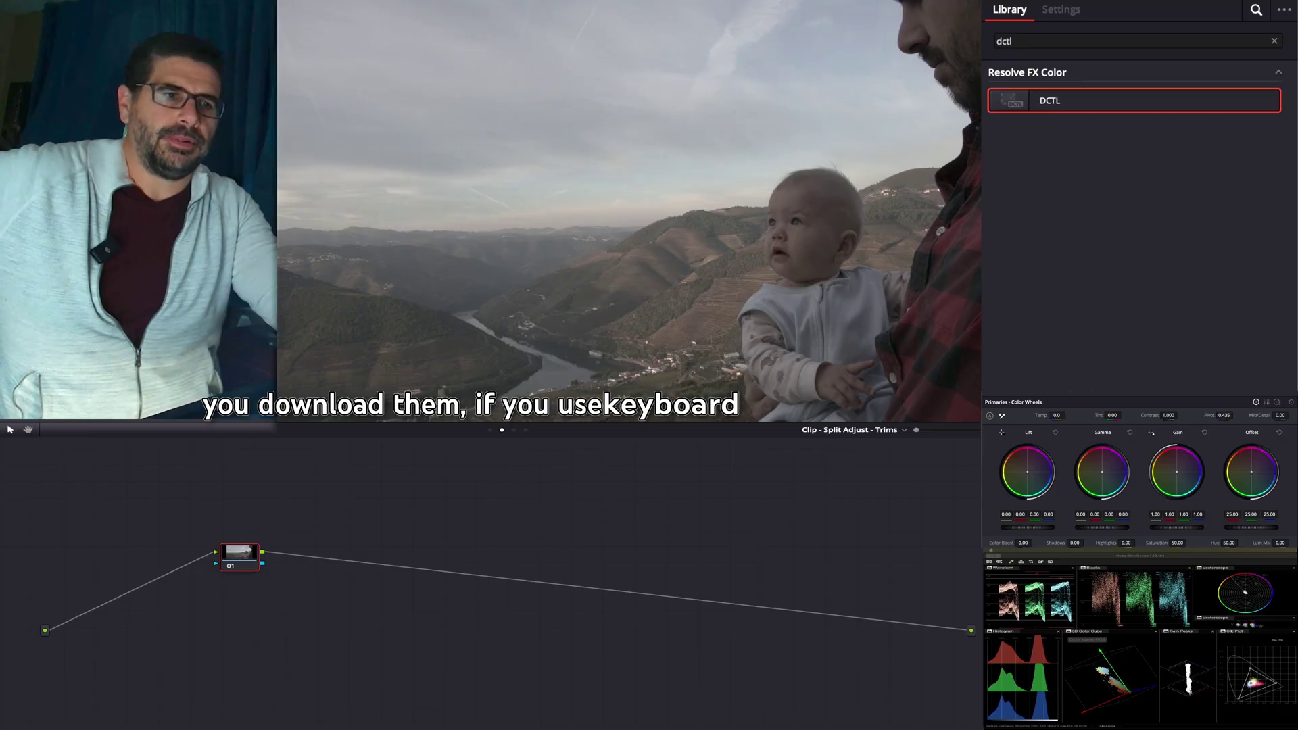
Review the macro list in Keyboard Maestro, close it, and apply the grade with the PW, Sat Den, Hi Trim and Lo Trim nodes.
{"action": "left_click", "coordinate": [1217, 543]}
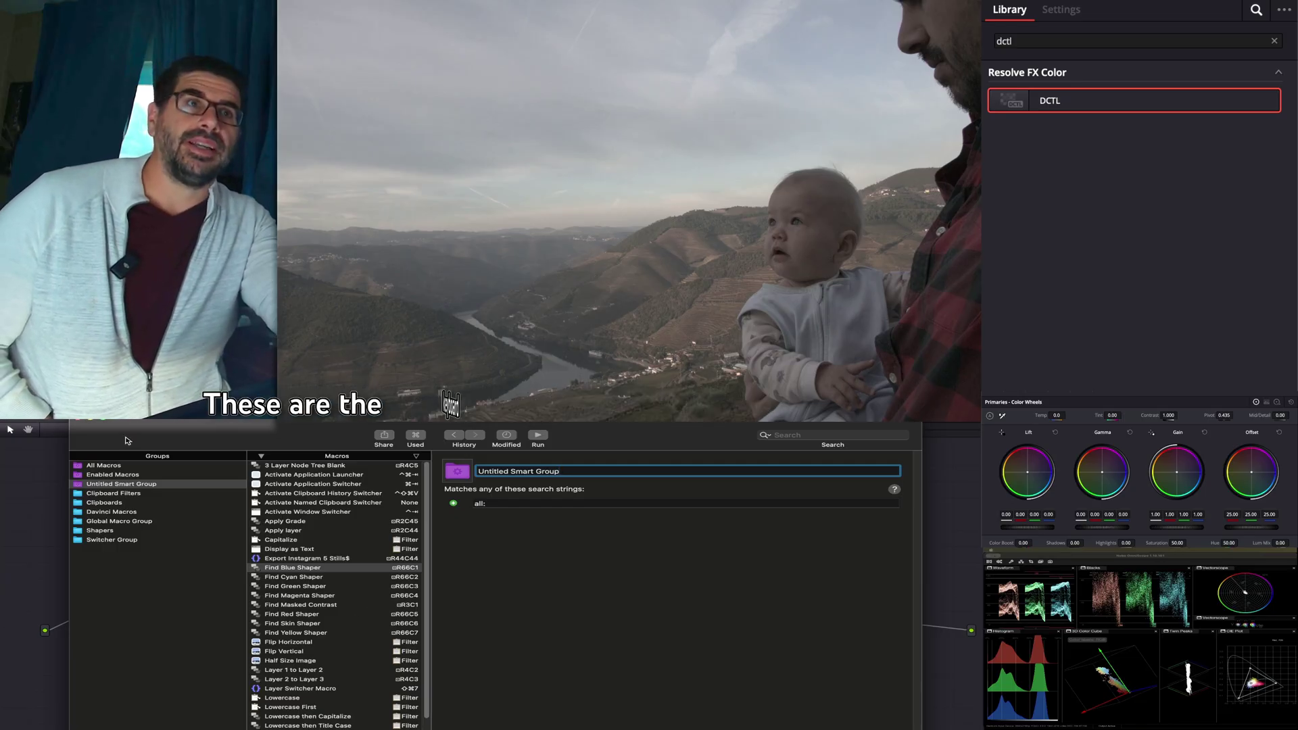
{"action": "key", "text": "super+w"}
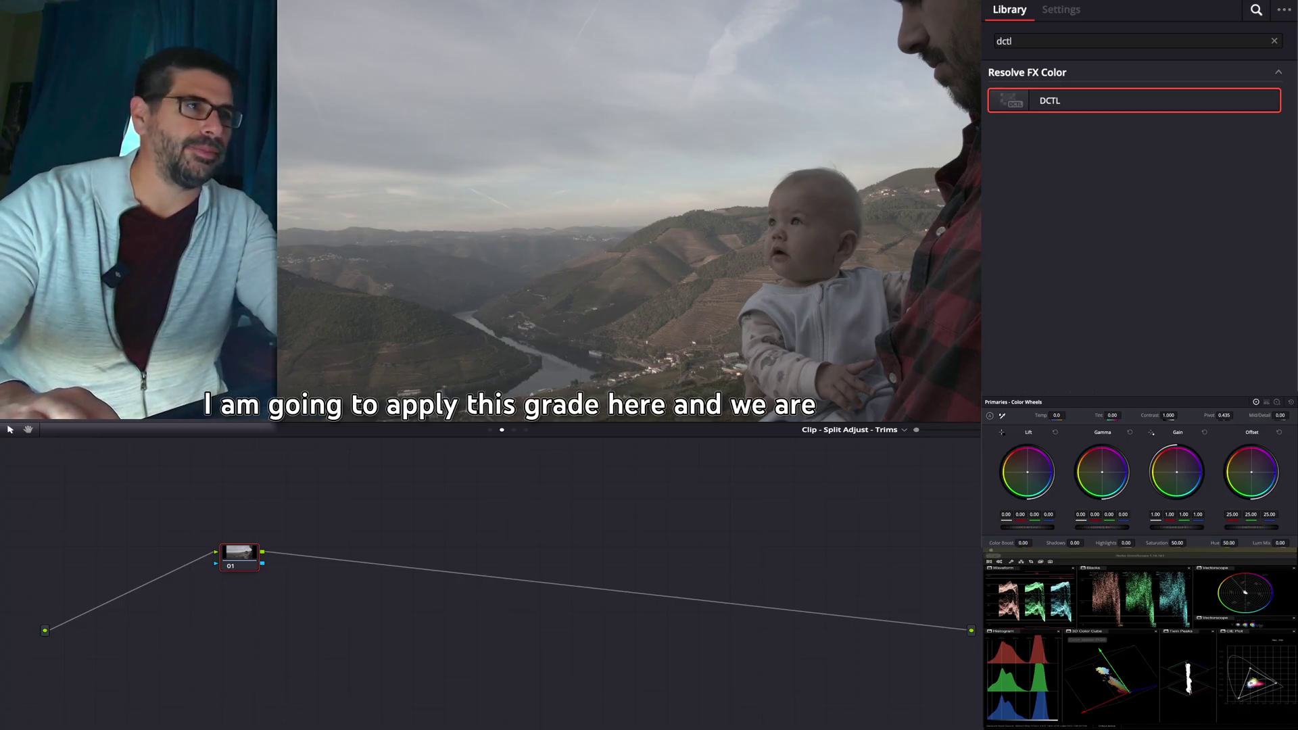
{"action": "left_click", "coordinate": [1150, 84]}
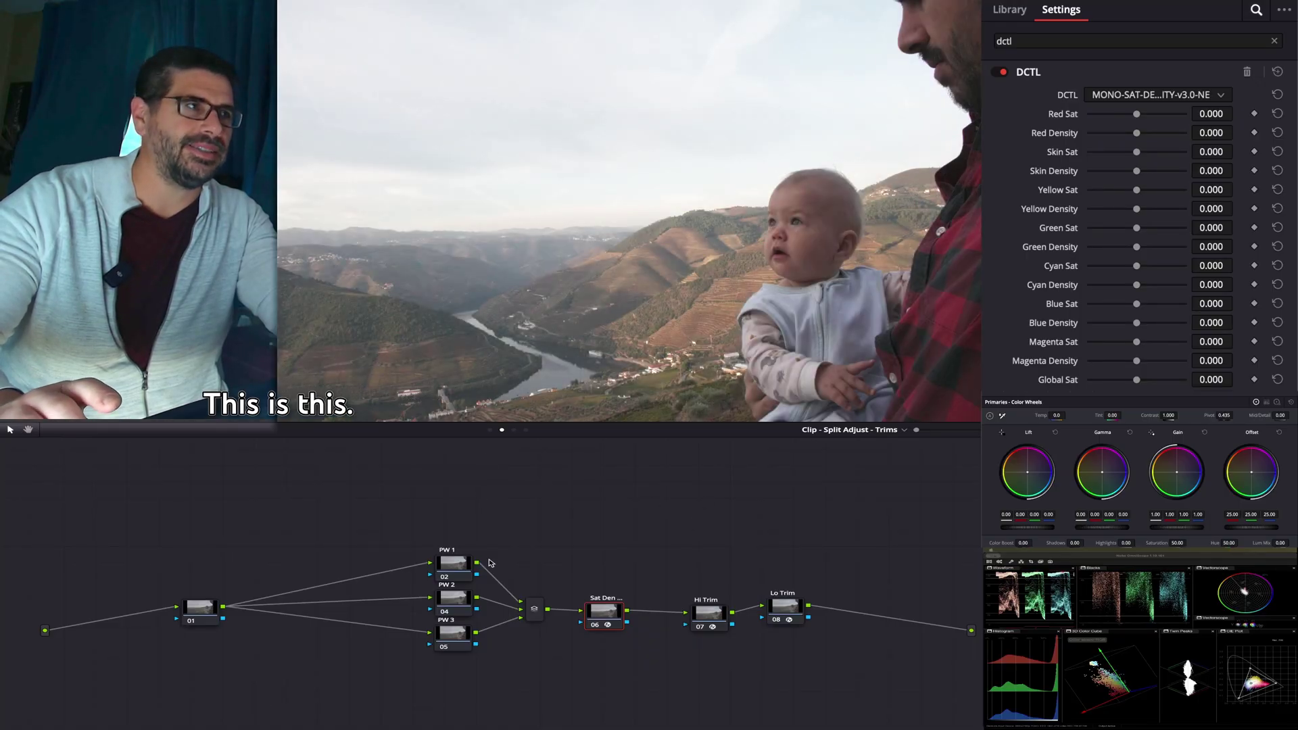
Switch the node graph to the Clip - Power Windows layer and disable its Density node.
{"action": "key", "text": "ctrl+Right"}
{"action": "key", "text": "ctrl+Right"}
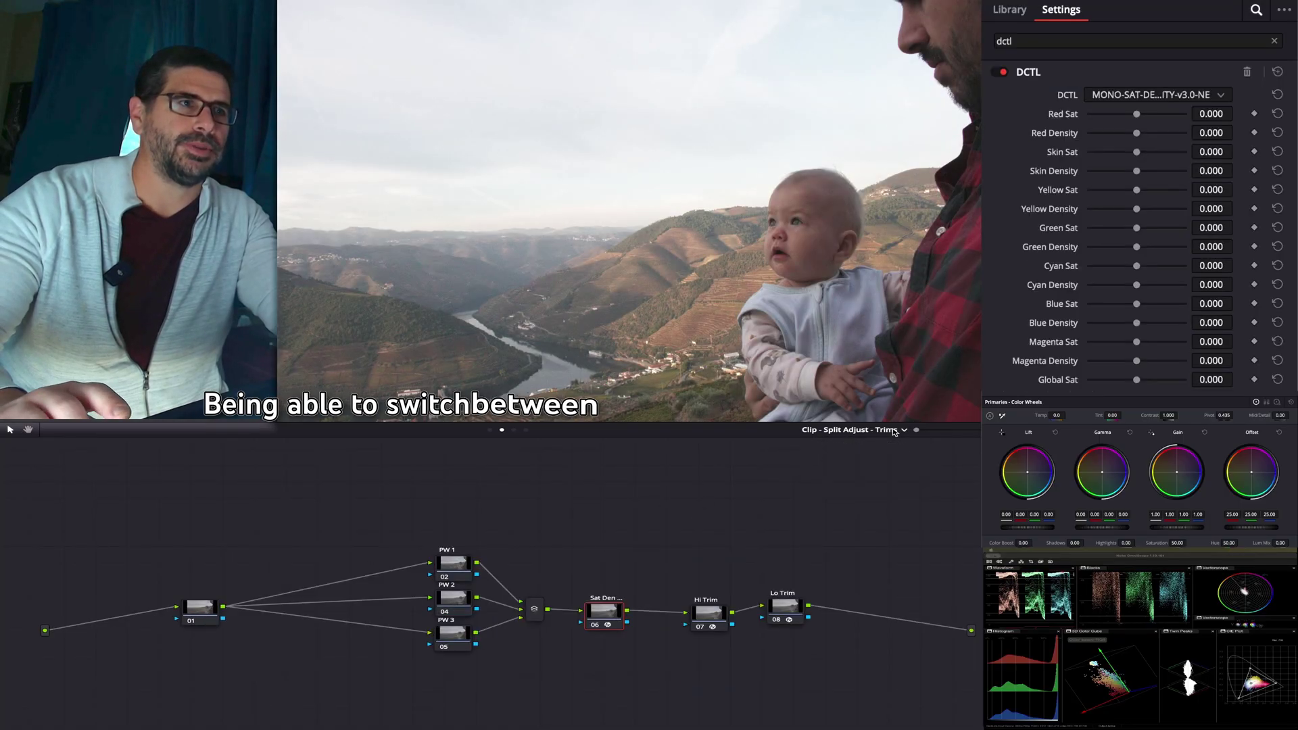
{"action": "key", "text": "ctrl+Right"}
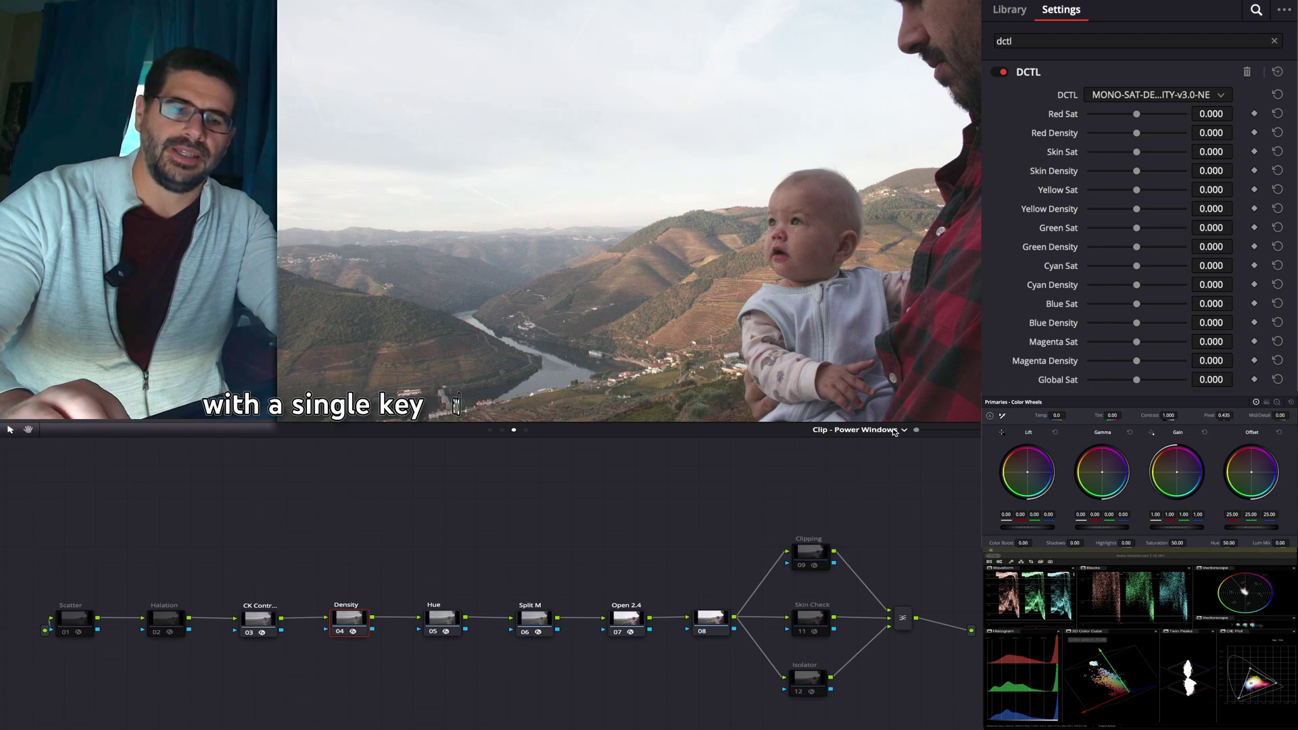
{"action": "key", "text": "ctrl+d"}
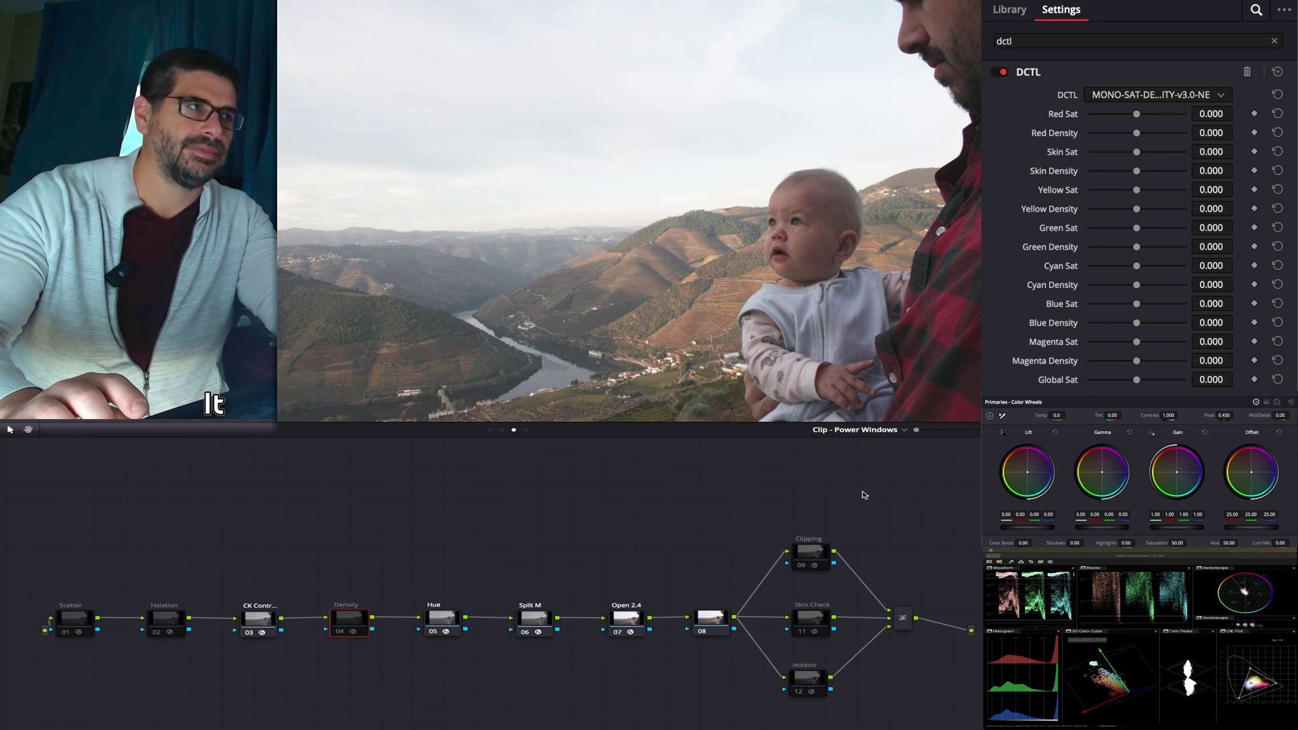
Switch repeatedly between the Split Adjust - Trims and Power Windows node layers, ending on Split Adjust - Trims.
{"action": "key", "text": "ctrl+b"}
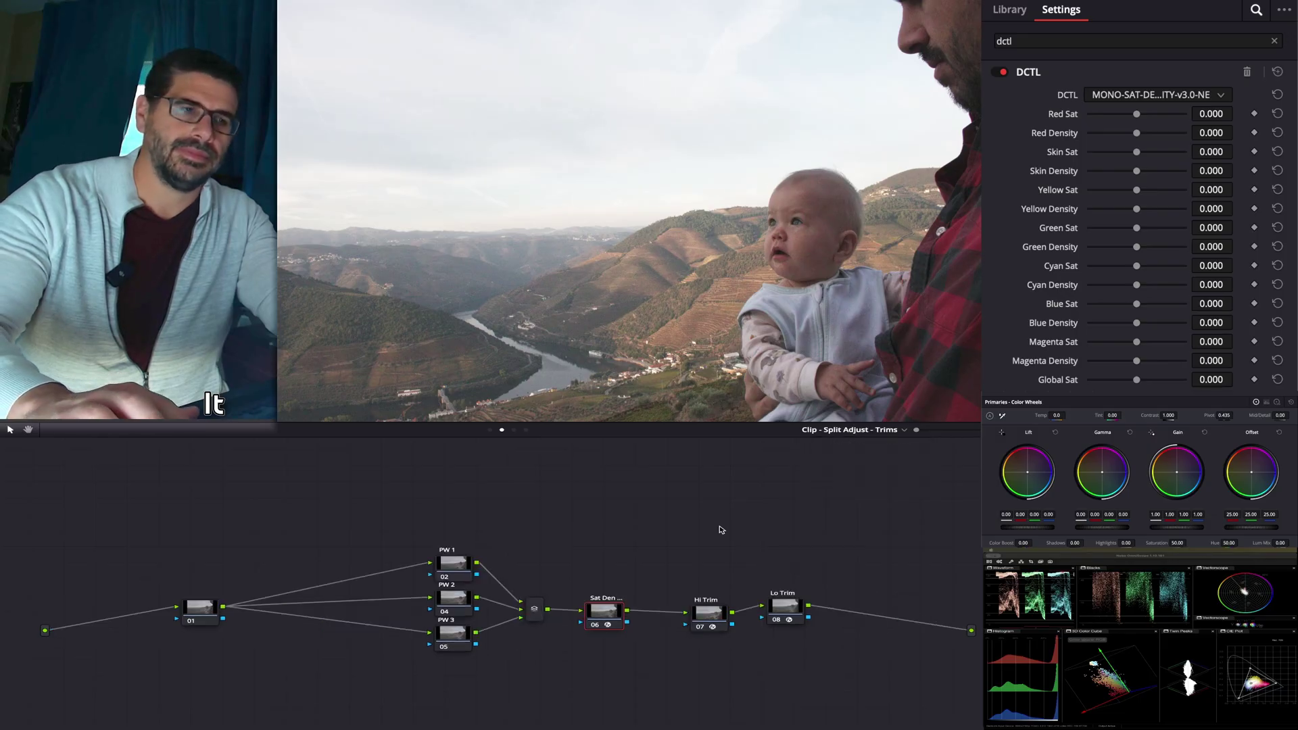
{"action": "key", "text": "ctrl+b"}
{"action": "key", "text": "ctrl+n"}
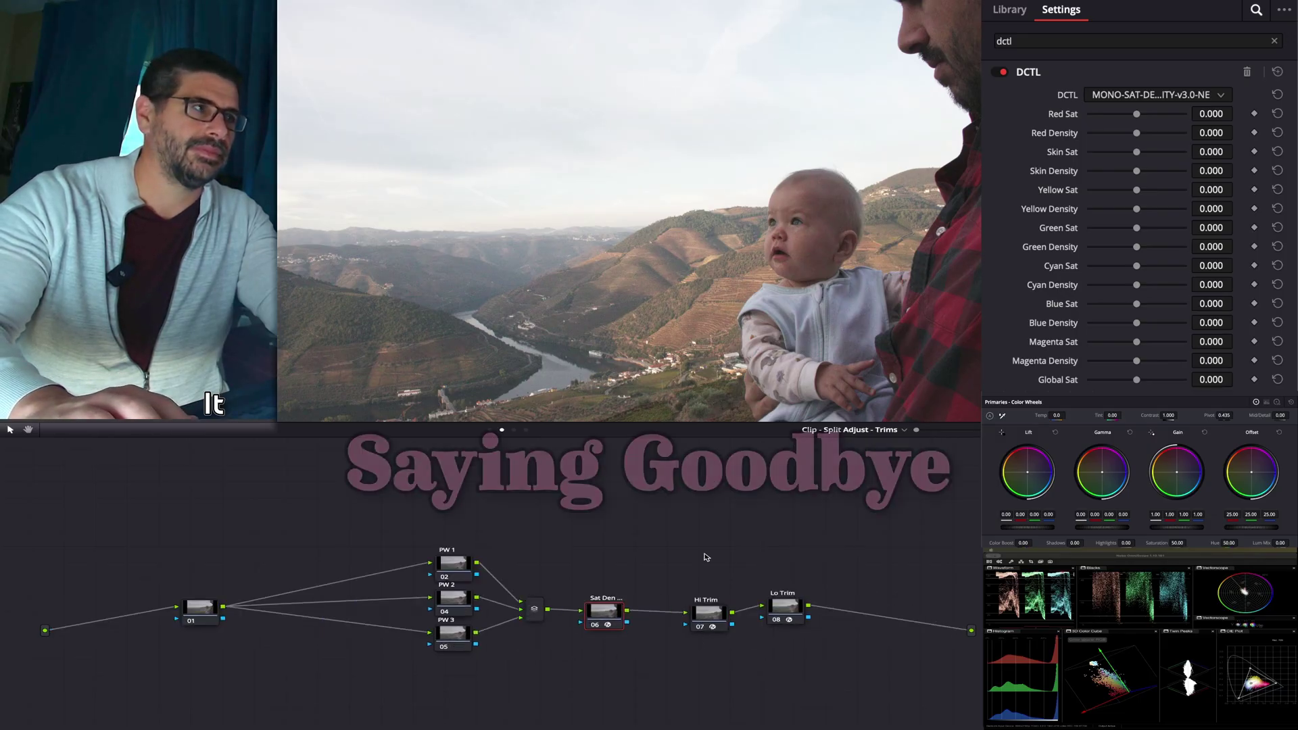
{"action": "key", "text": "ctrl+b"}
{"action": "key", "text": "ctrl+n"}
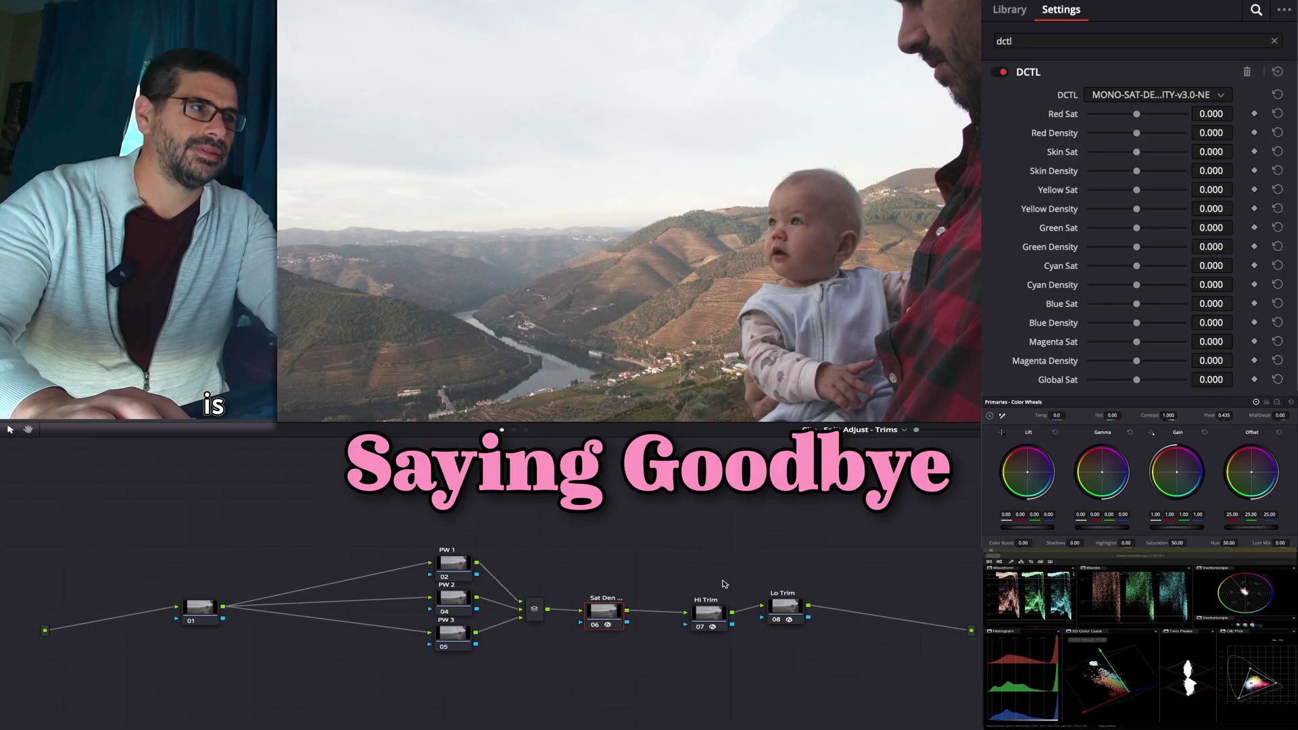
{"action": "key", "text": "ctrl+n"}
{"action": "key", "text": "ctrl+b"}
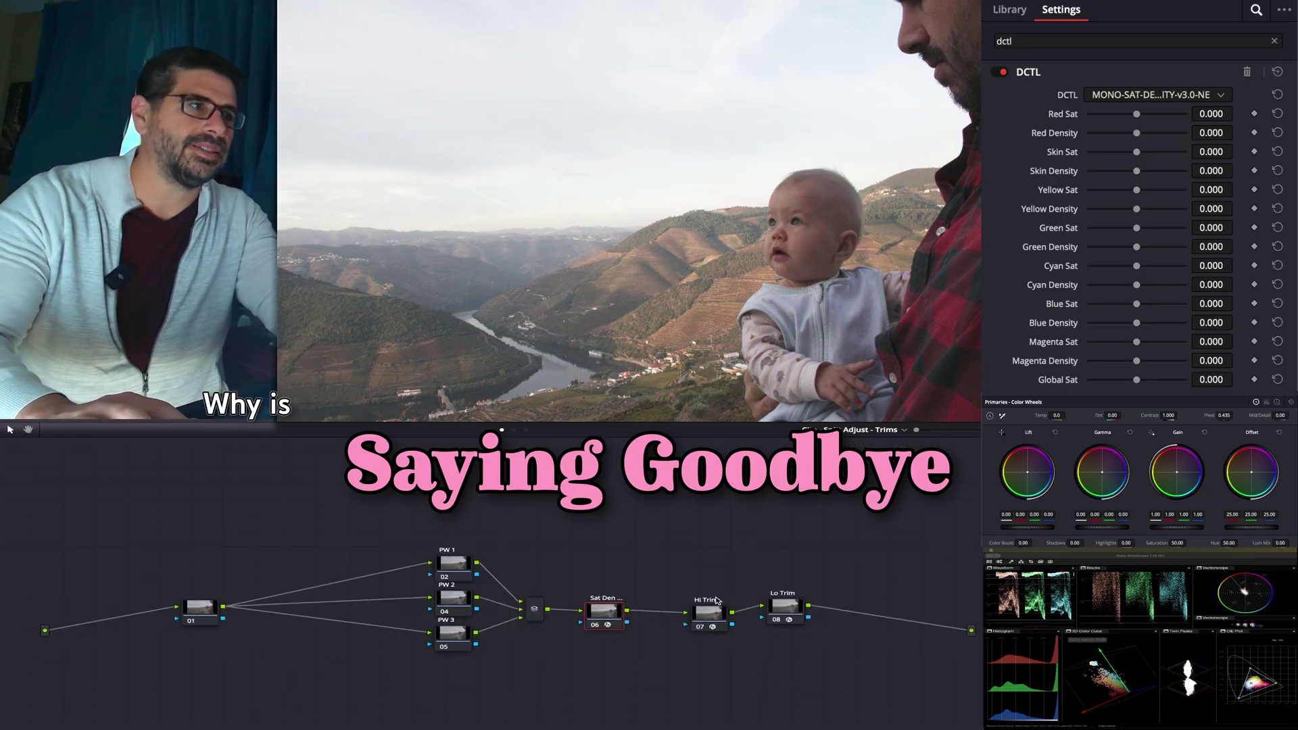
{"action": "key", "text": "ctrl+n"}
{"action": "key", "text": "ctrl+b"}
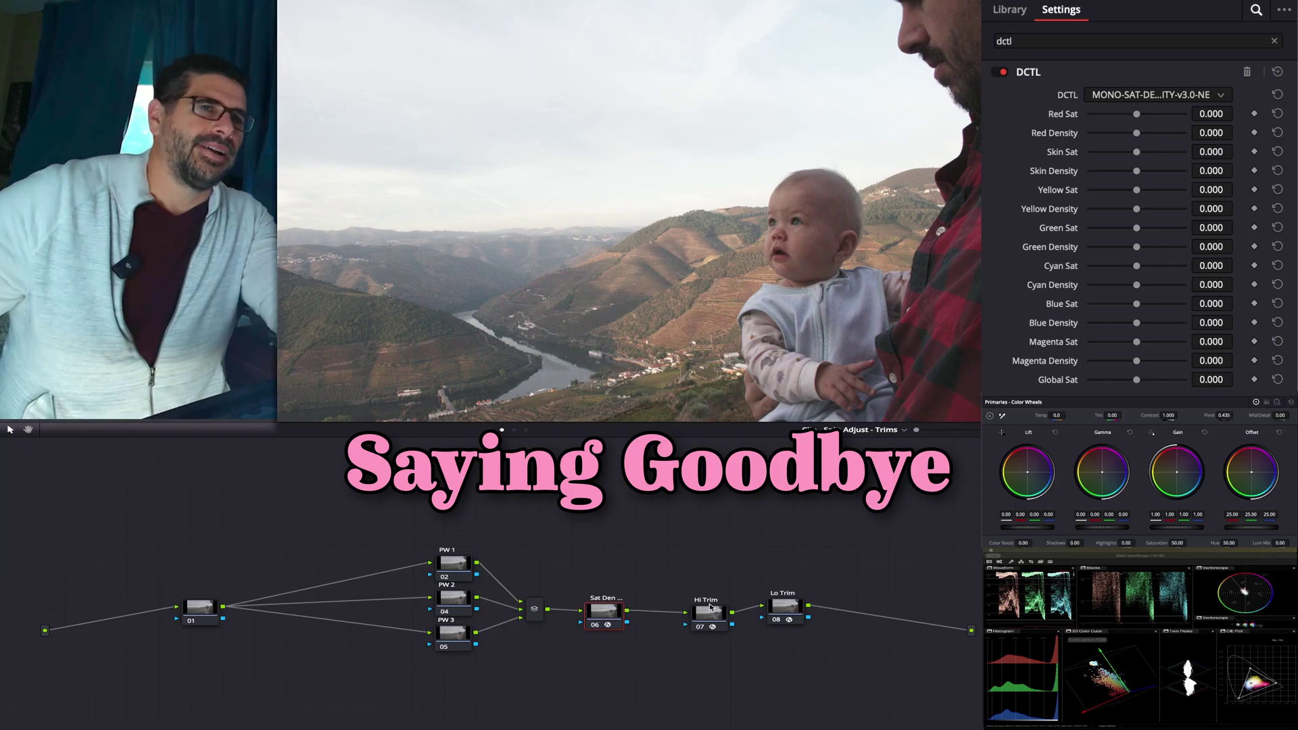